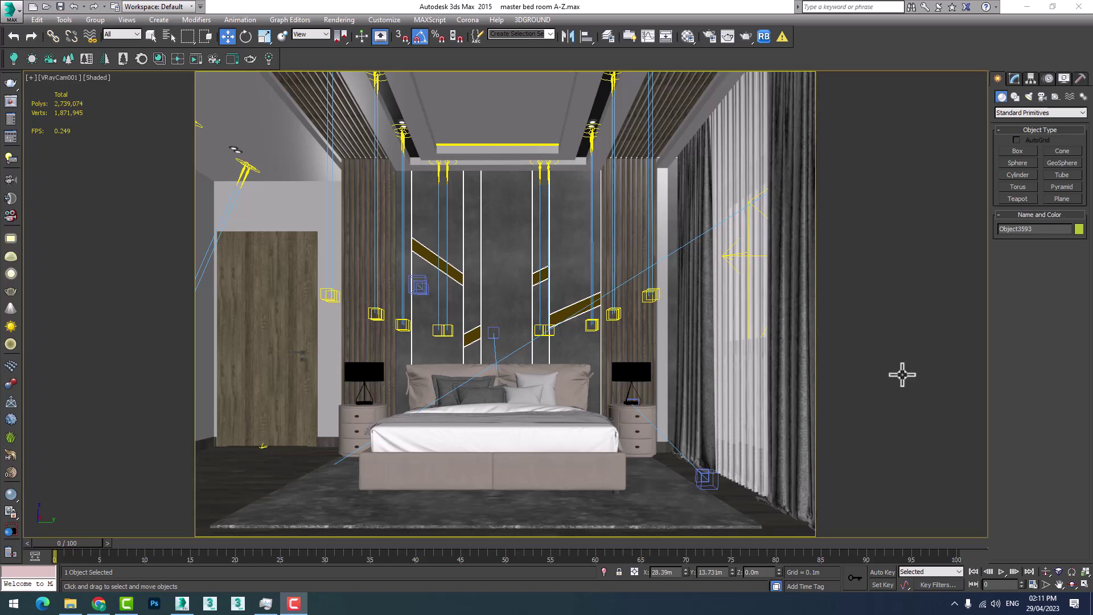
Step: In File Explorer, go to D:\Sources\3Dsmax\Script via the Sources and 3Dsmax folders
left_click(75, 604)
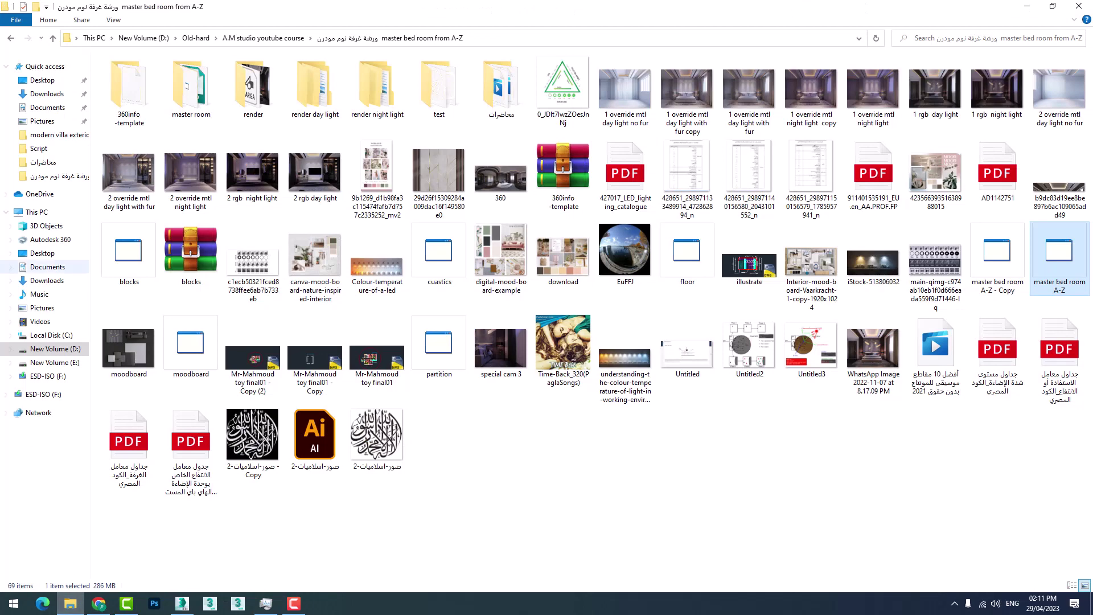
left_click(11, 38)
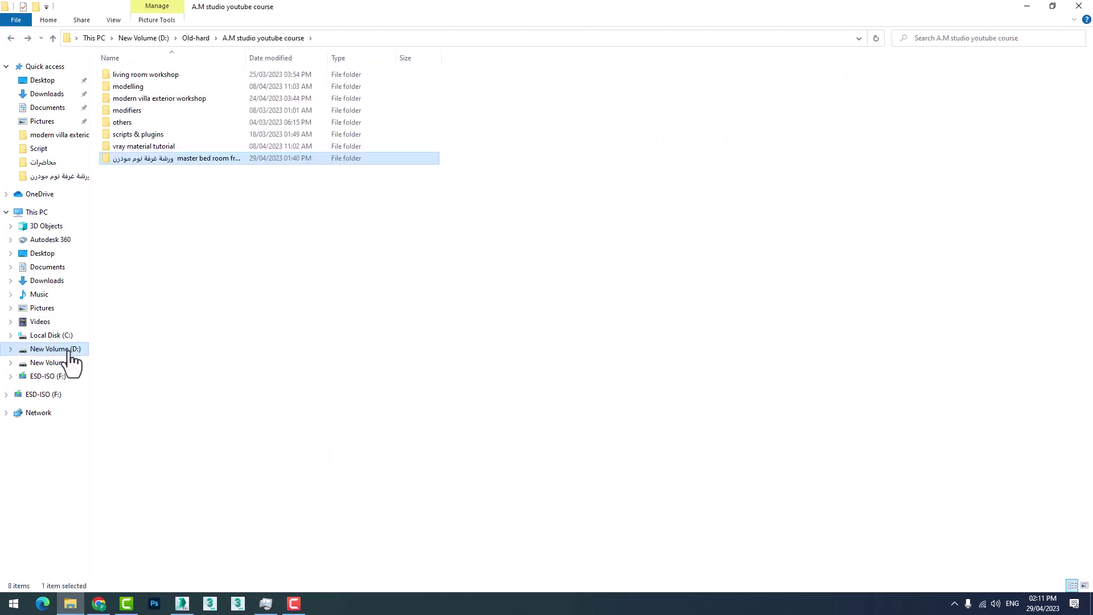
left_click(69, 348)
double_click(131, 126)
left_click(8, 38)
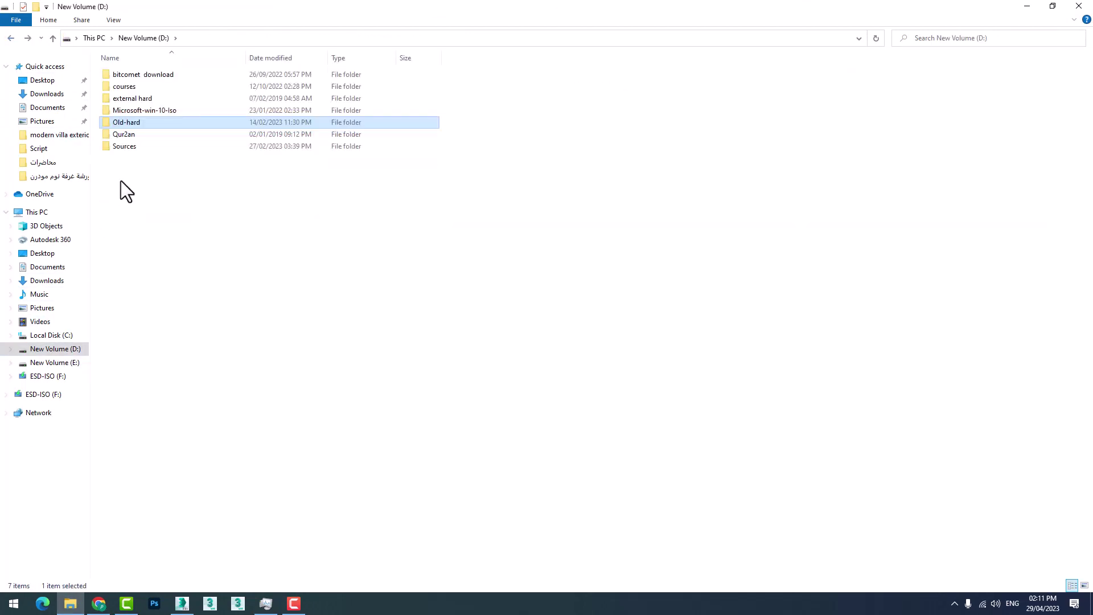
double_click(130, 149)
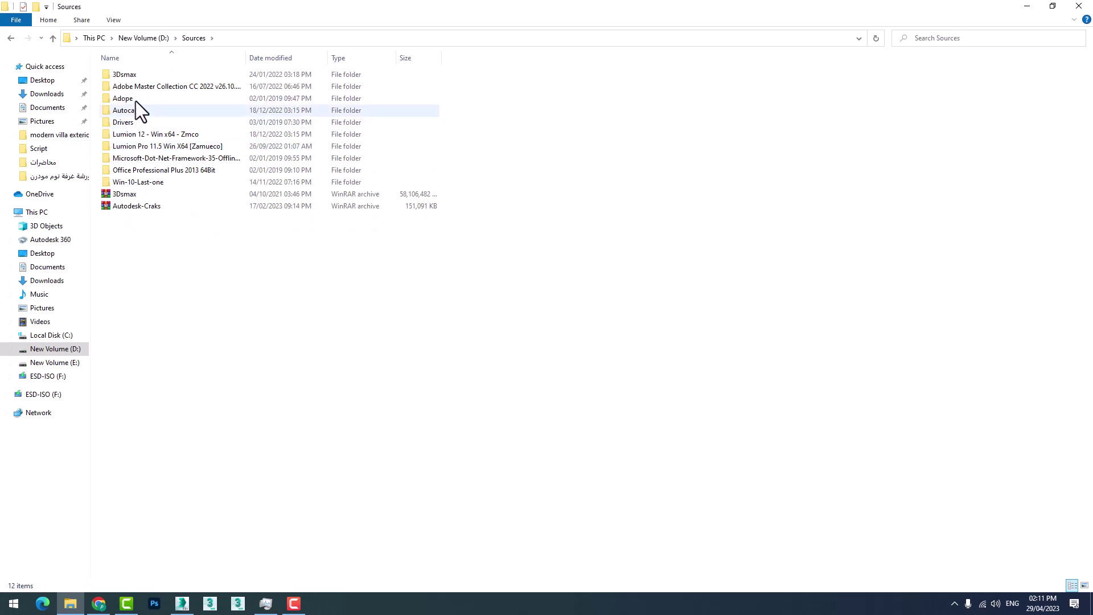
double_click(124, 76)
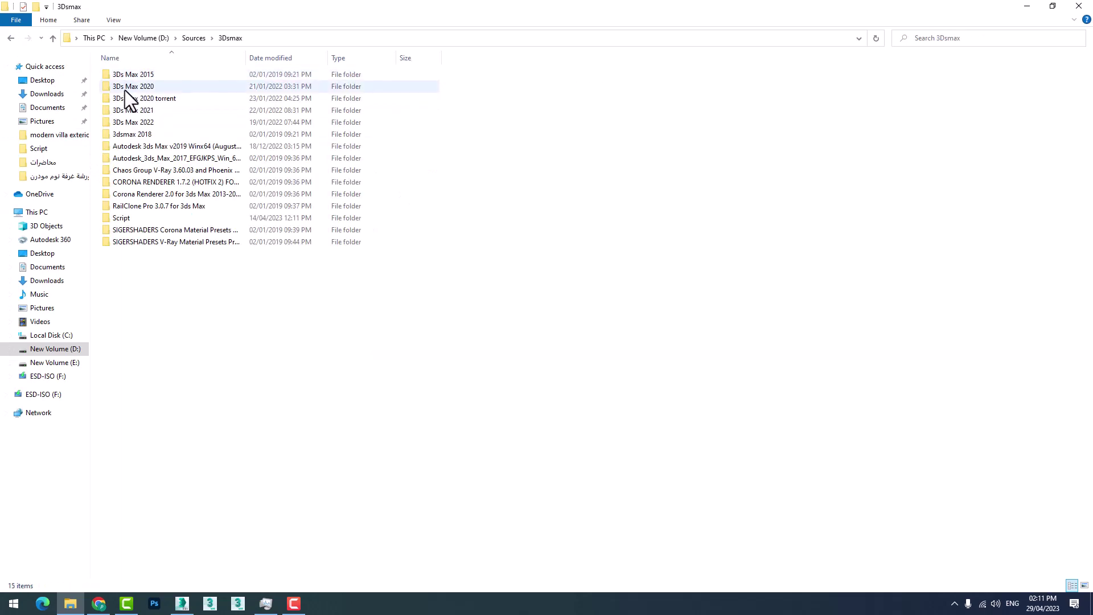
double_click(122, 215)
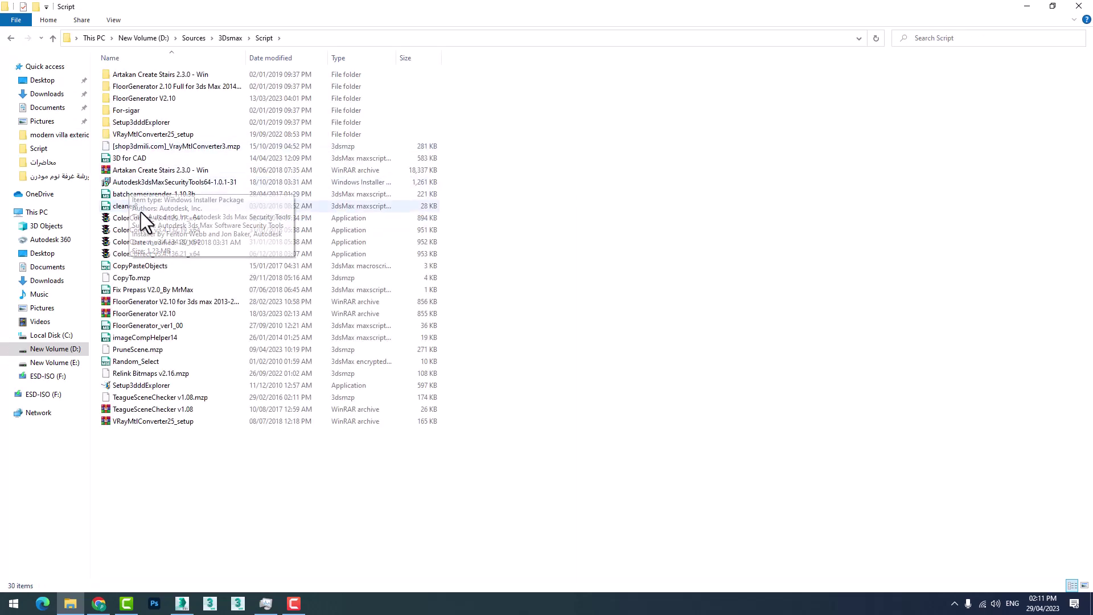
Step: Select the 3D for CAD script file, then minimize Explorer to return to 3ds Max
left_click(125, 158)
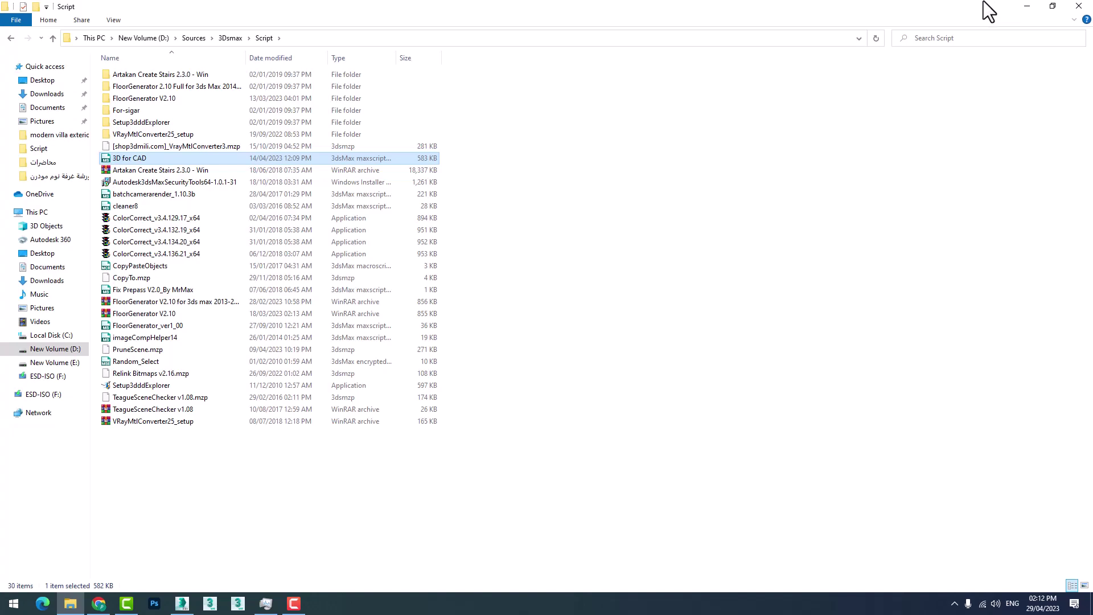
left_click(1026, 7)
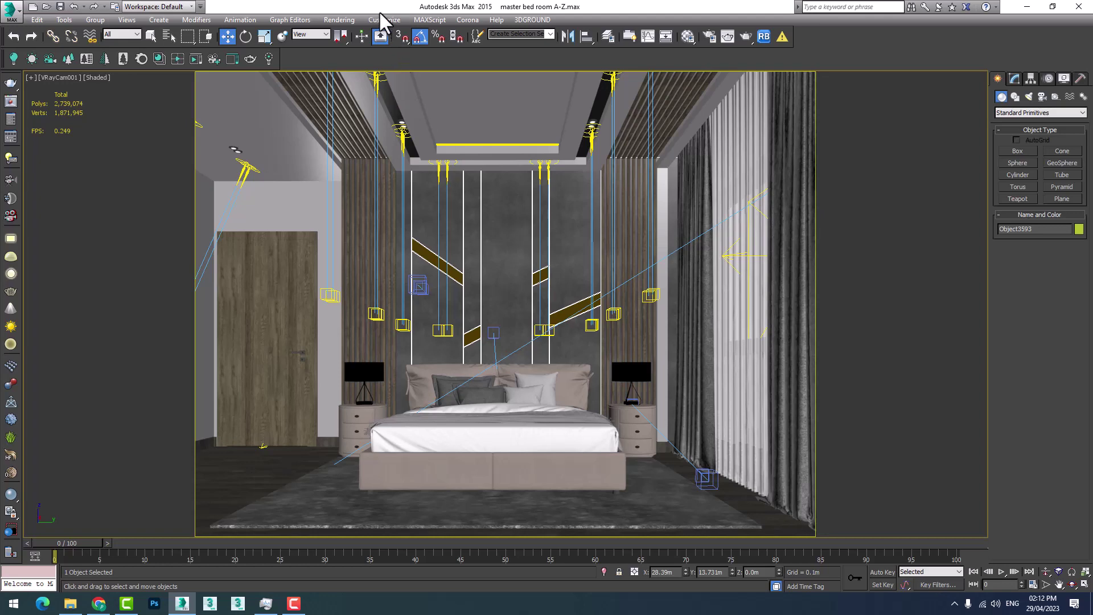
Step: Run the 3D for CAD script from D:\Sources\3Dsmax\Script via MAXScript > Run Script
left_click(425, 19)
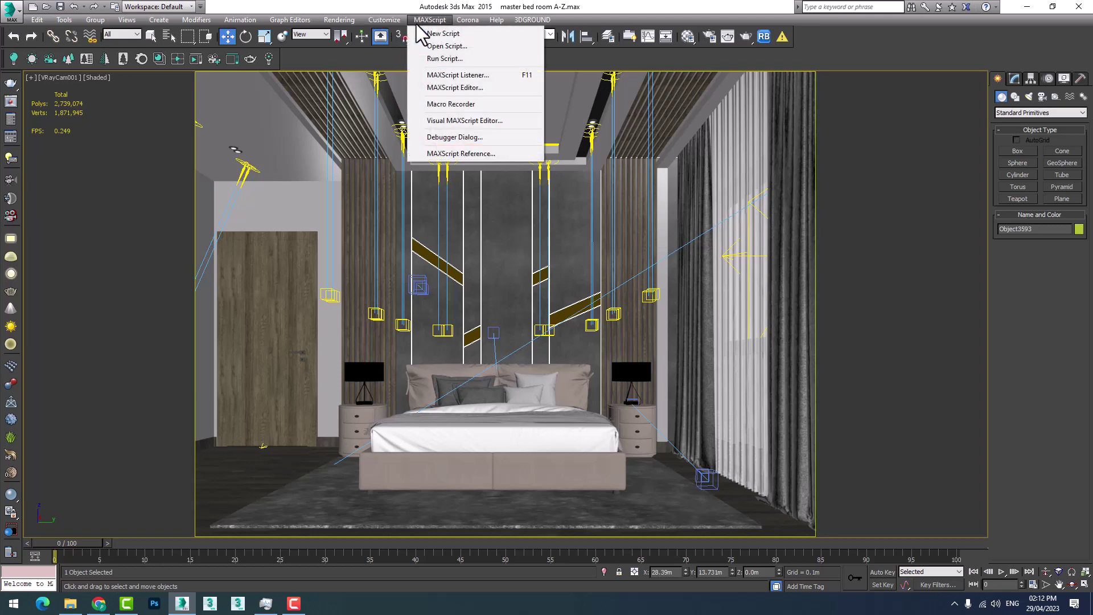
left_click(436, 59)
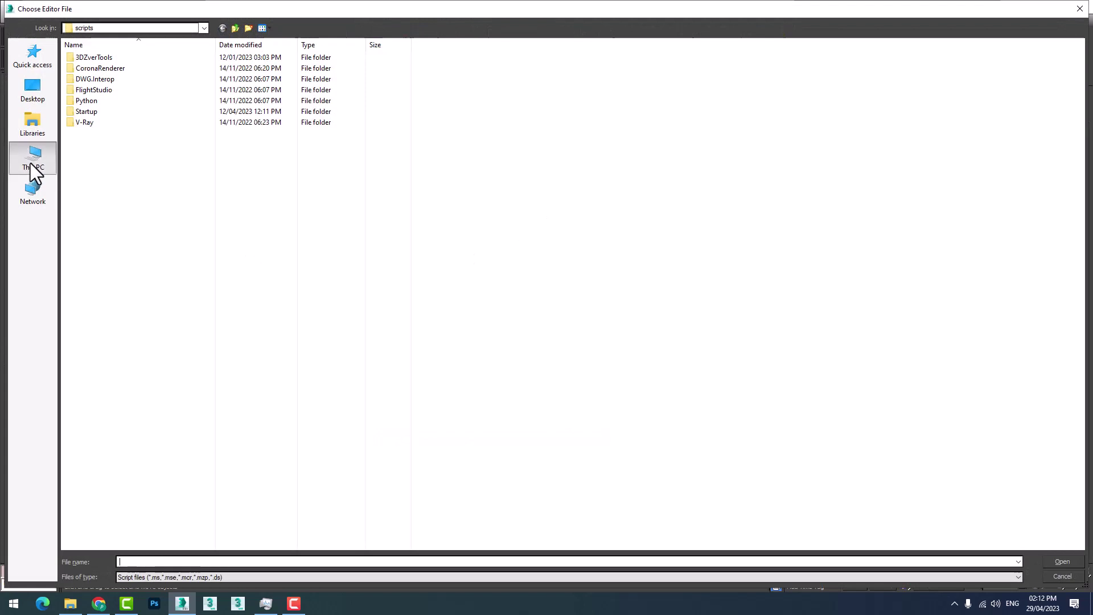
left_click(32, 162)
key("alt+Left")
left_click(236, 28)
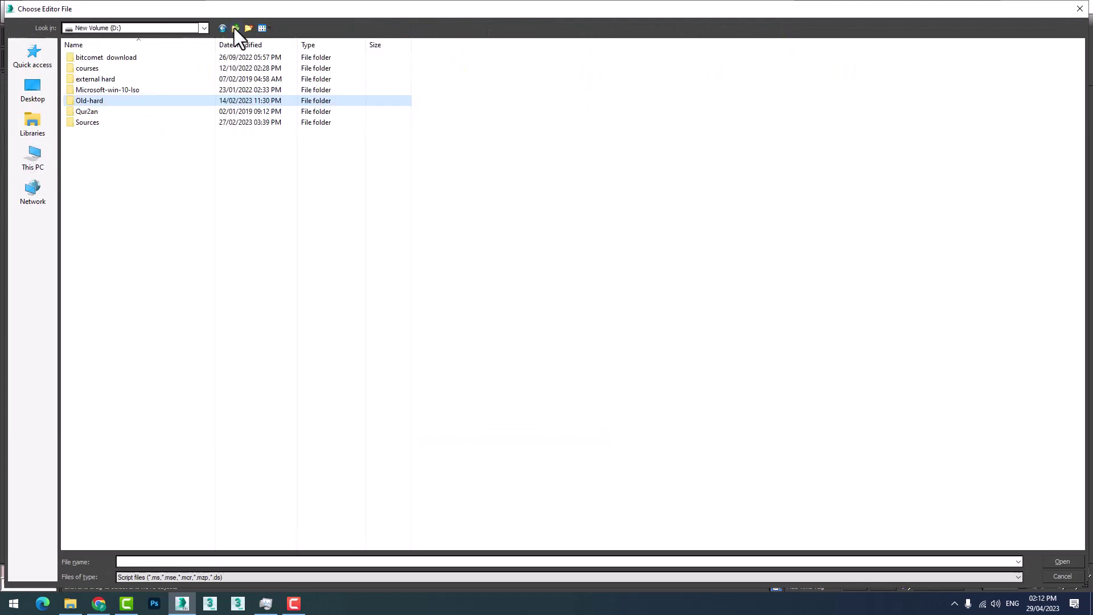
double_click(75, 124)
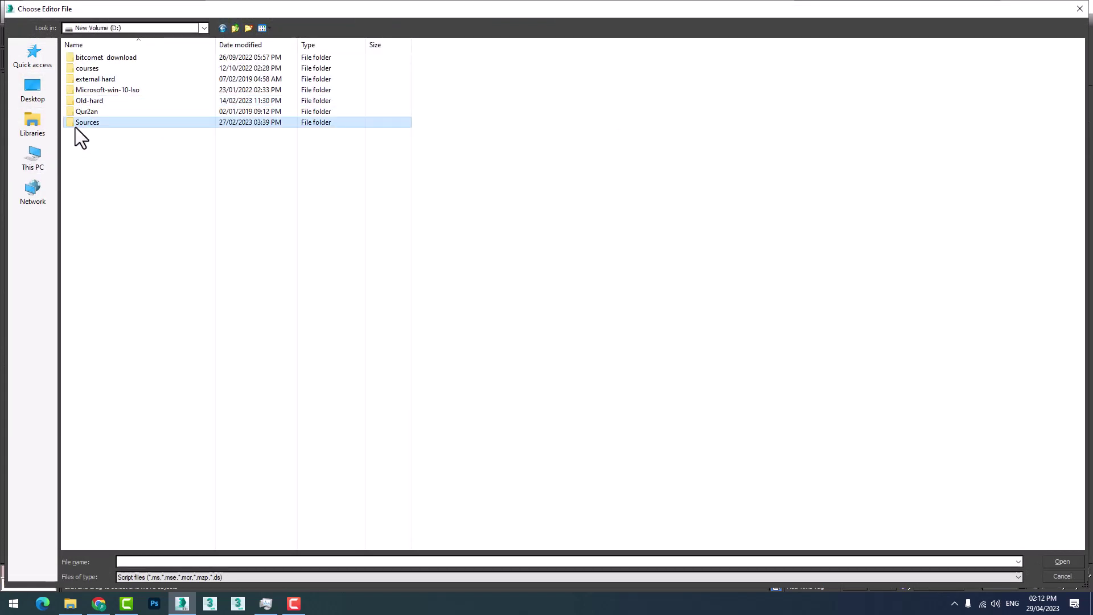
double_click(99, 59)
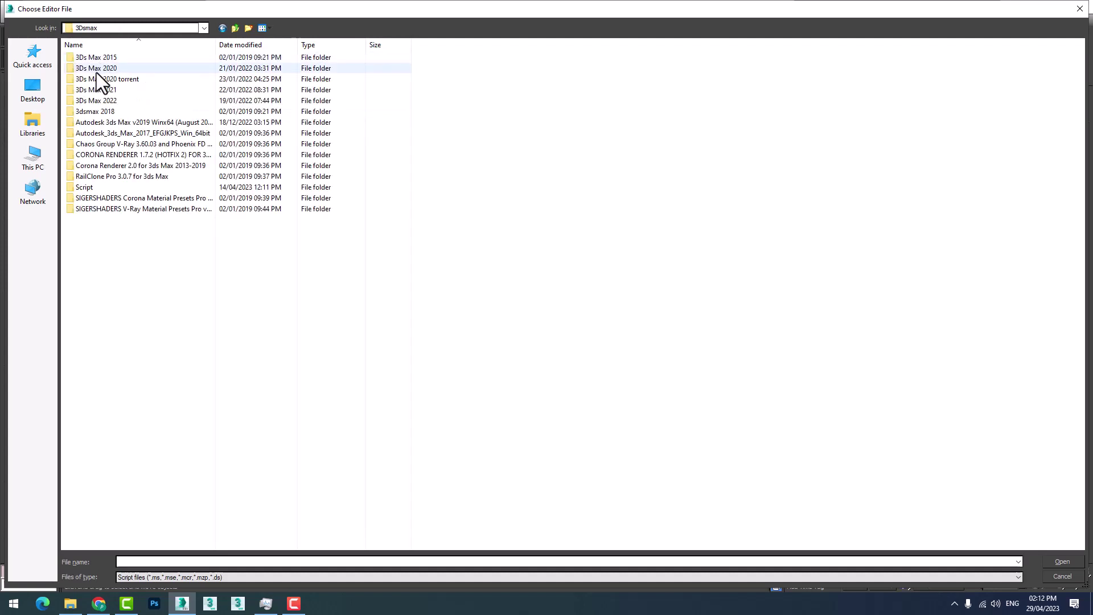
double_click(98, 191)
double_click(101, 138)
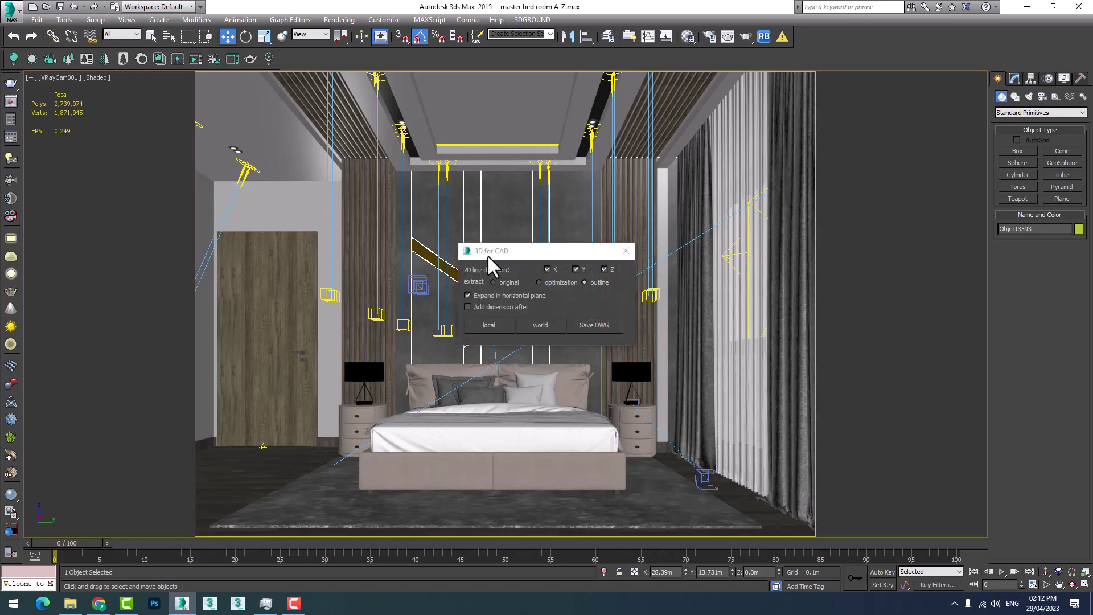
Step: Drag the 3D for CAD panel to the lower right, clear of the wall panels
left_click_drag(501, 251, 721, 308)
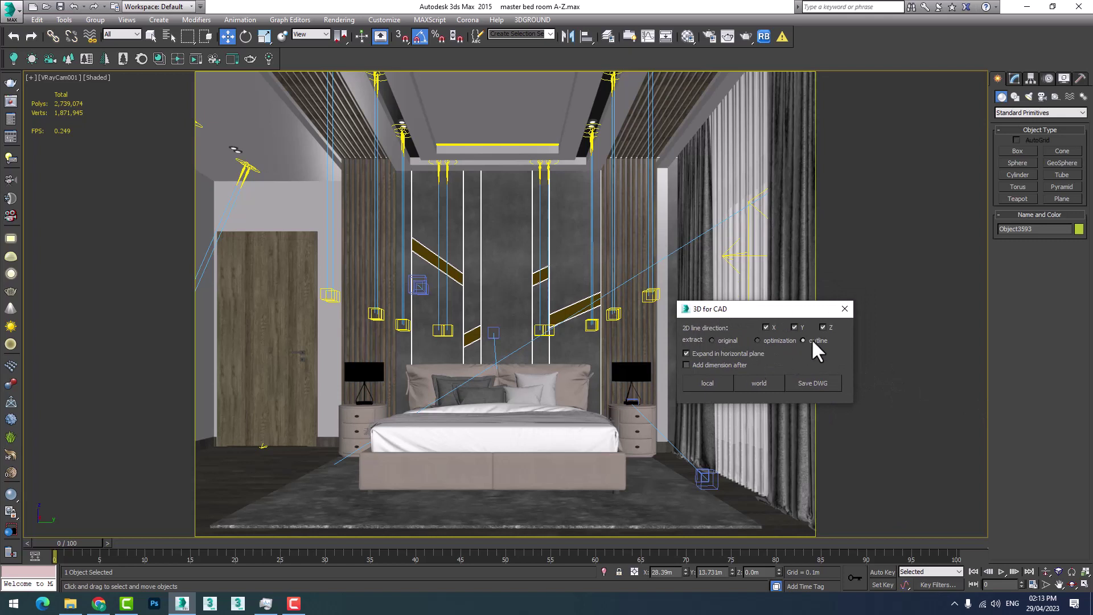
left_click_drag(708, 321, 773, 322)
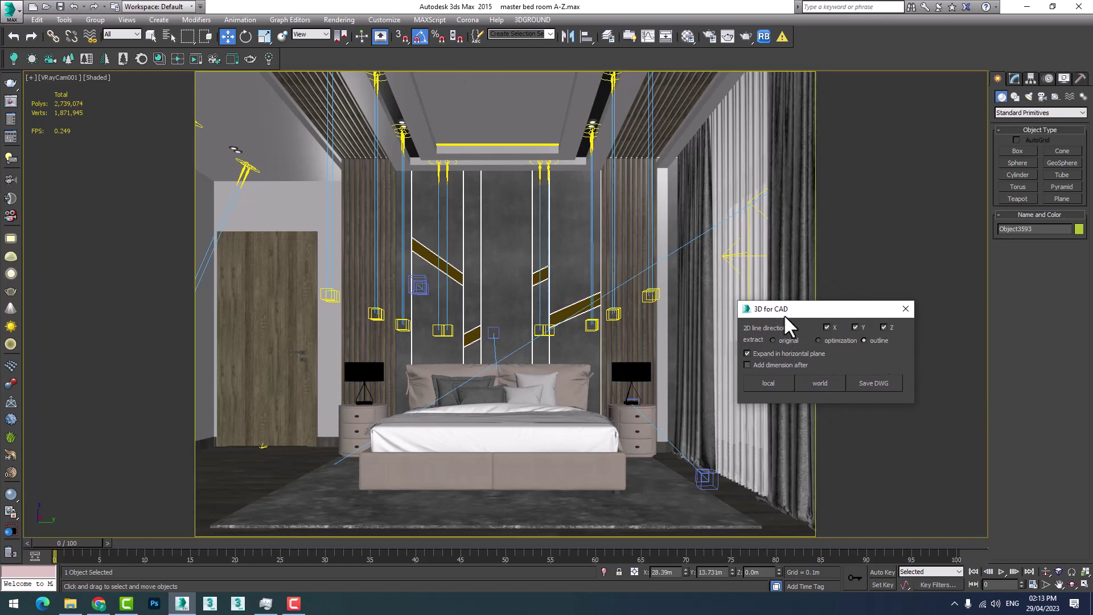
left_click_drag(785, 316, 827, 316)
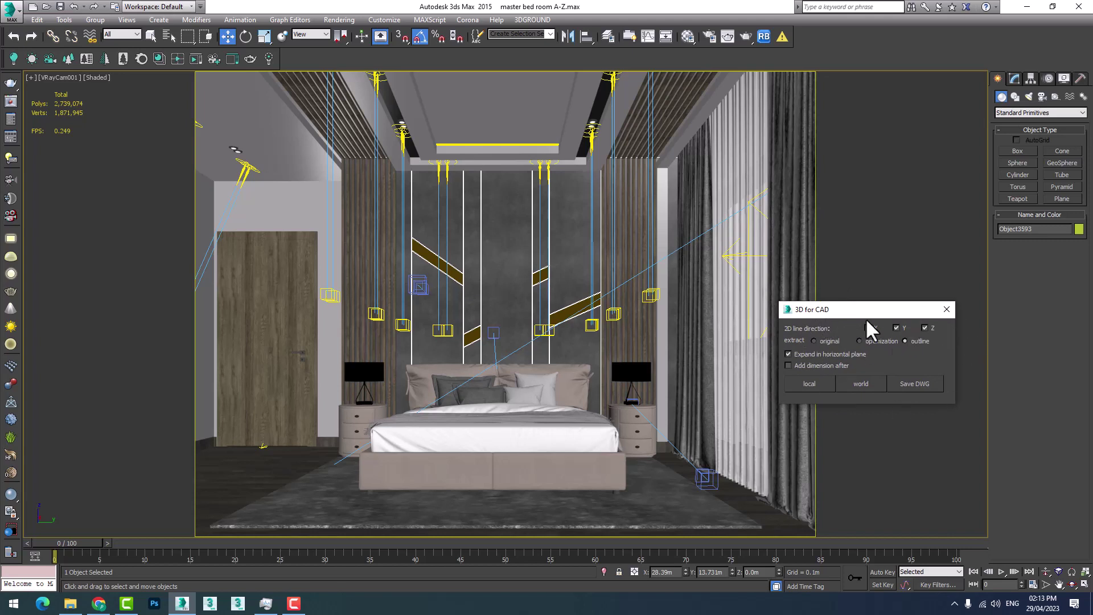
left_click_drag(851, 310, 788, 346)
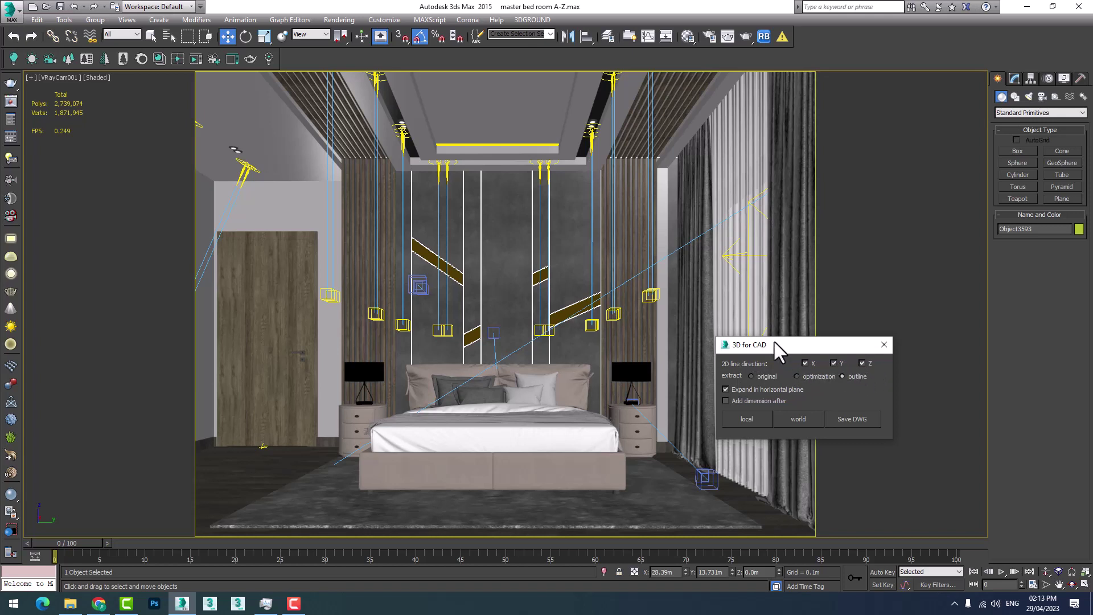
left_click_drag(775, 343, 876, 345)
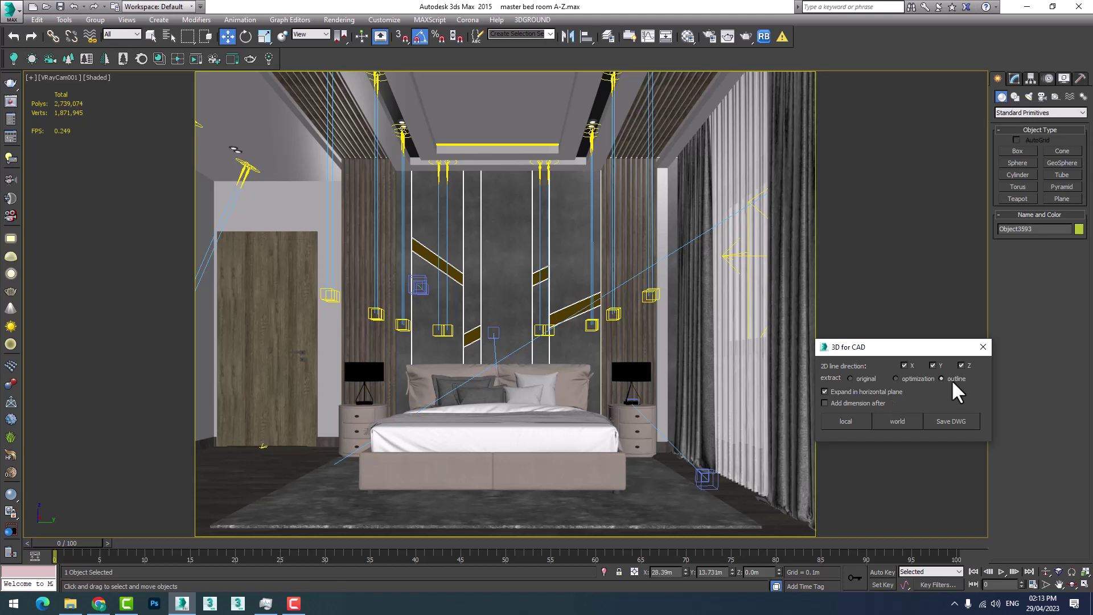
left_click_drag(903, 347, 862, 362)
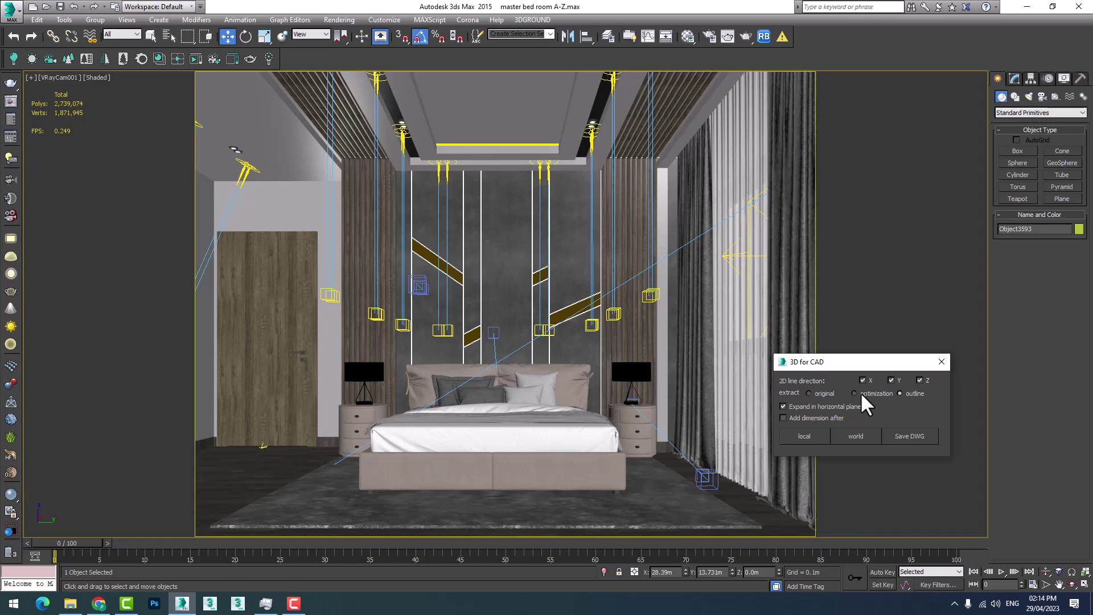
Step: Set 3D for CAD extraction to original and switch to the four-viewport layout
left_click(811, 393)
left_click(1085, 585)
scroll(309, 197, "down", 2)
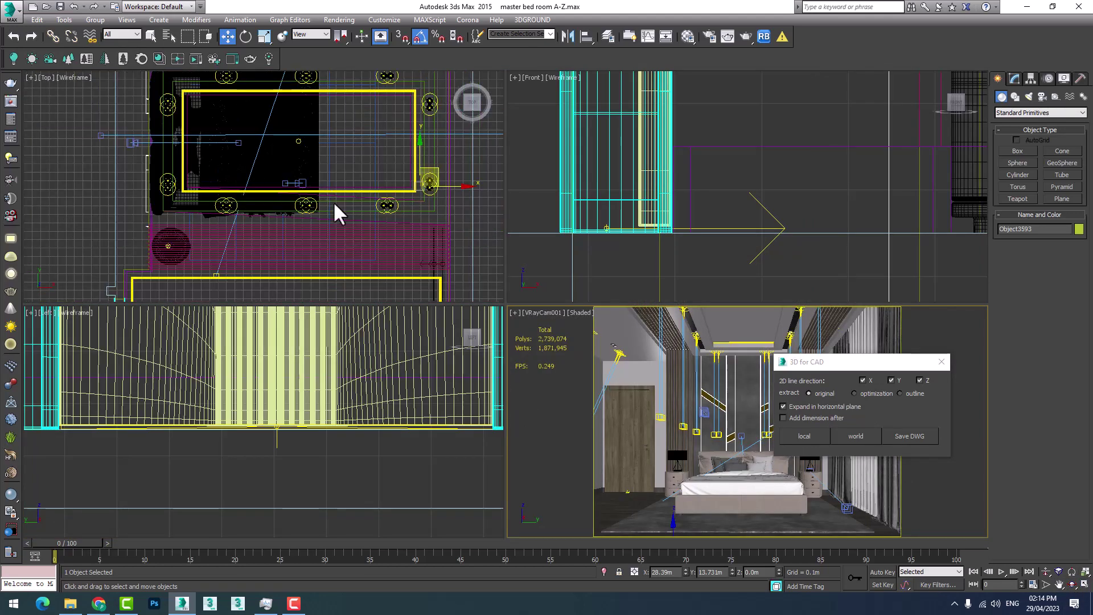
scroll(333, 201, "down", 2)
scroll(329, 433, "down", 3)
scroll(330, 432, "down", 2)
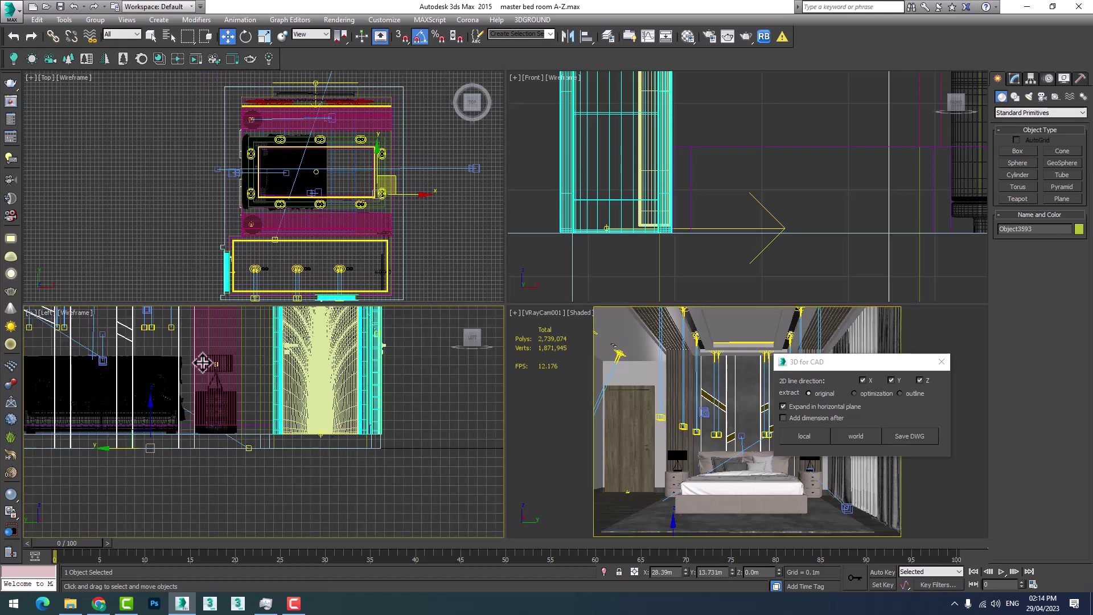
scroll(379, 452, "down", 2)
scroll(379, 453, "up", 3)
Step: Try Hide Unselected on the current selection, then undo to restore the scene
right_click(303, 399)
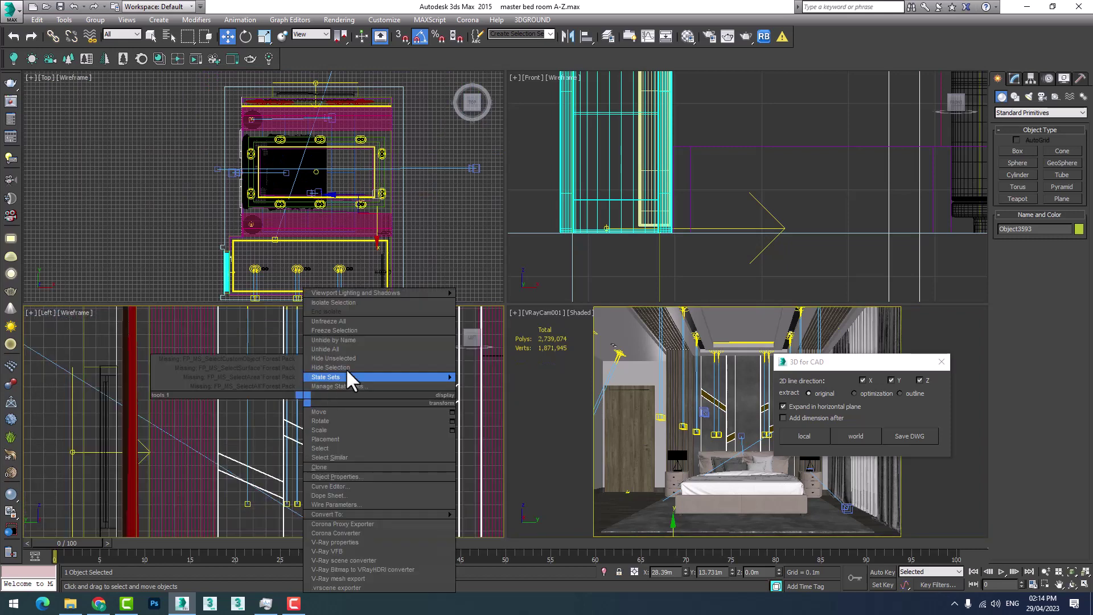
left_click(355, 358)
scroll(365, 433, "down", 3)
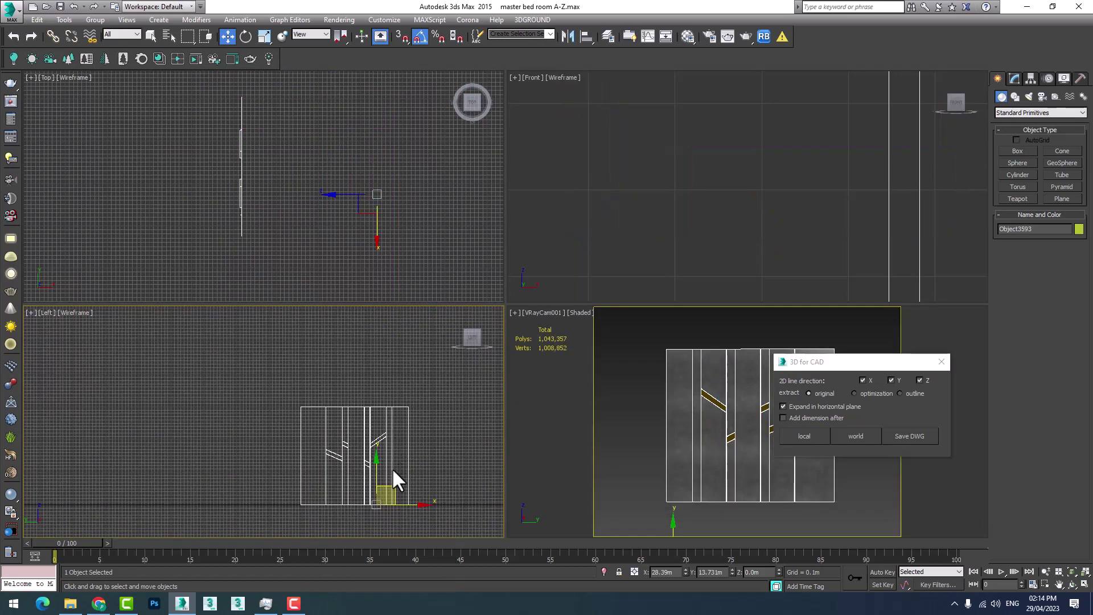
scroll(391, 466, "up", 3)
scroll(397, 490, "up", 1)
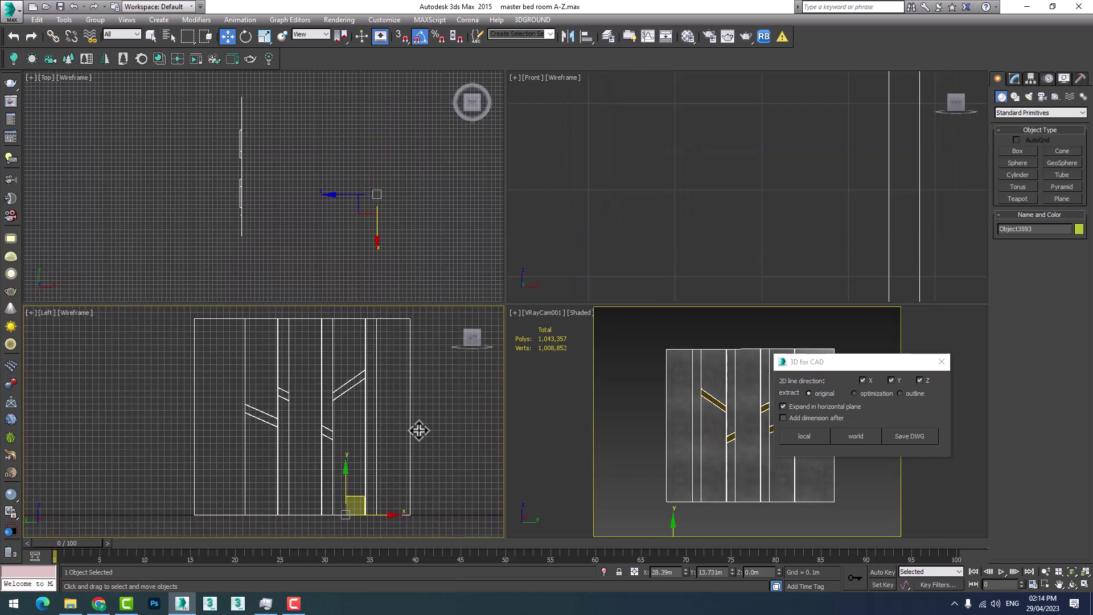
key("ctrl+z")
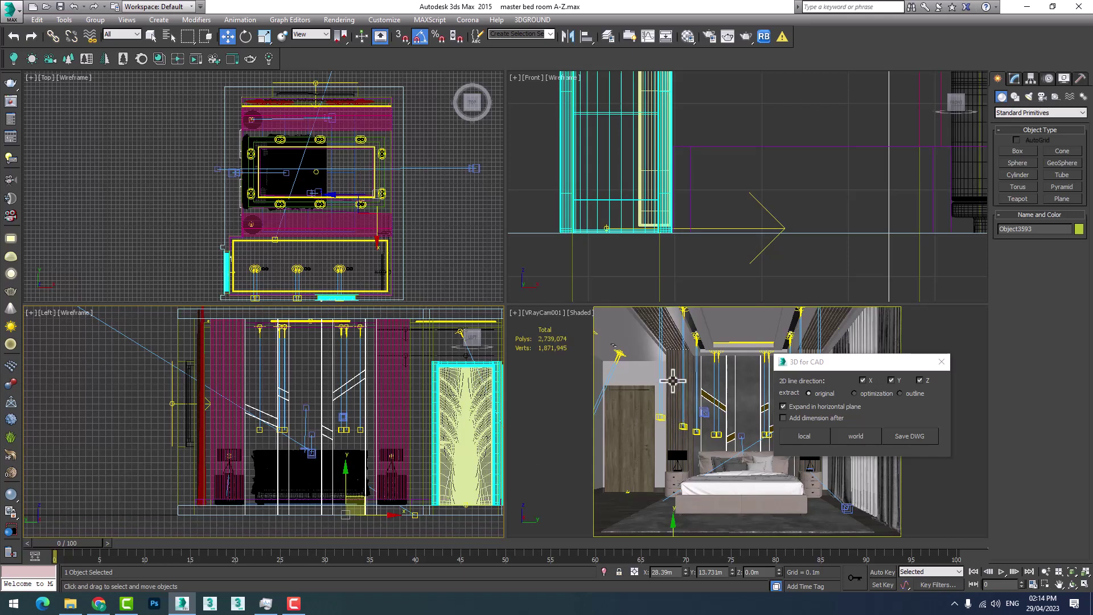
Step: Add the third wall panel, hide all unselected objects, and maximize the camera view
left_click(815, 330, "ctrl")
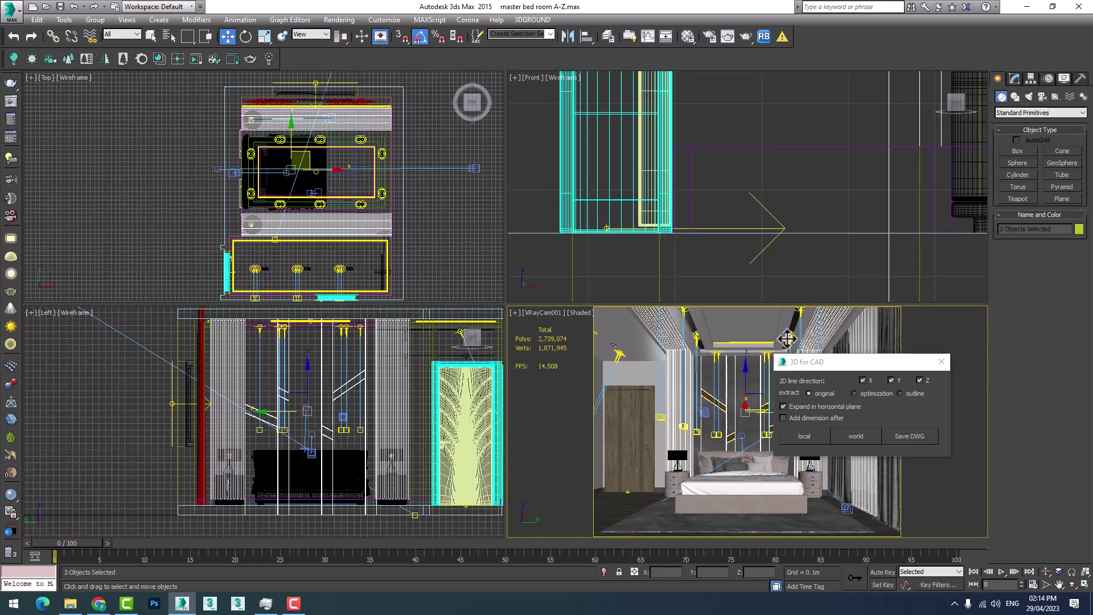
right_click(706, 370)
left_click(736, 334)
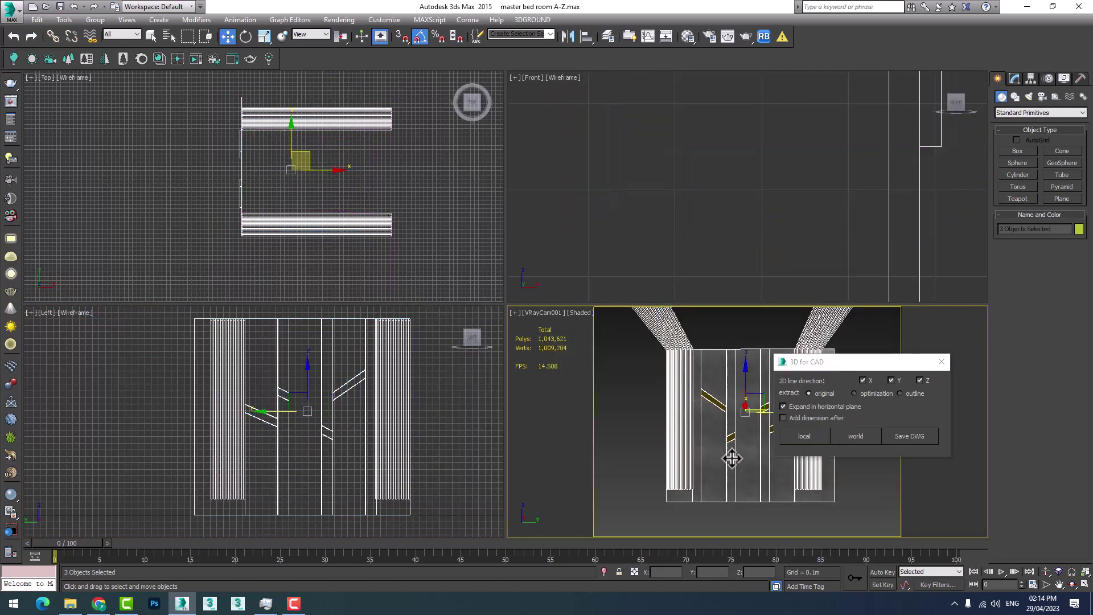
left_click(1085, 583)
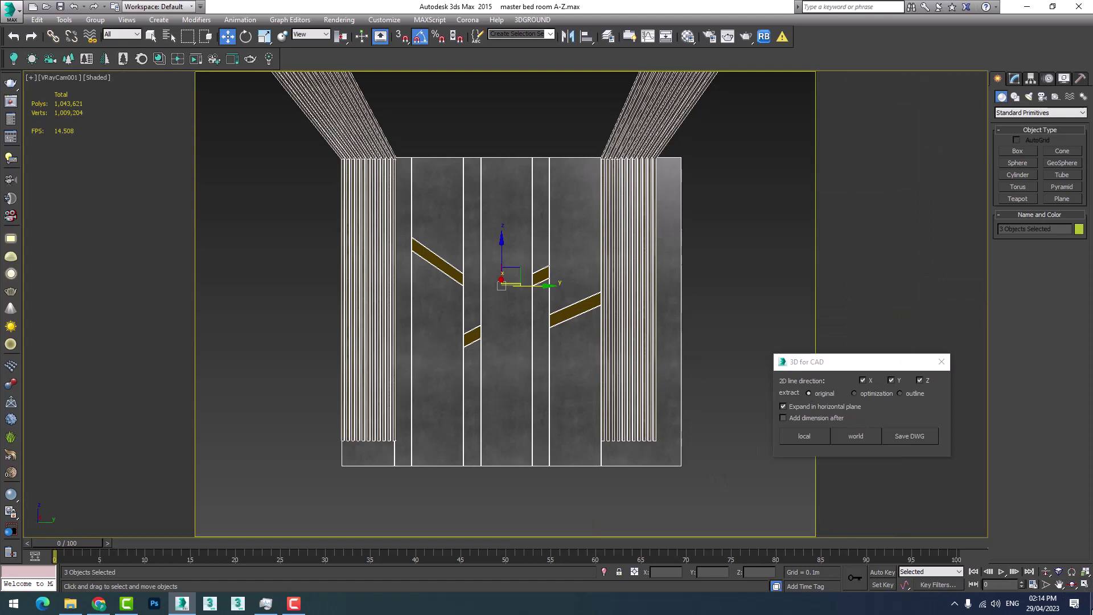
Step: Restore the four-viewport layout and frame the wall panel group in the side view
left_click(1086, 583)
scroll(325, 439, "down", 2)
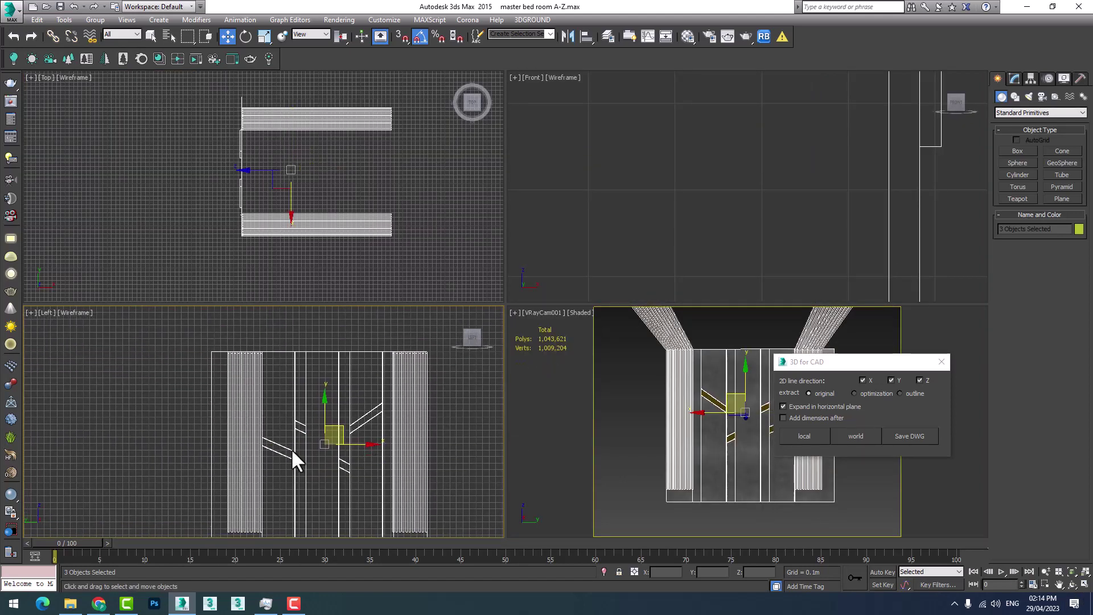
scroll(257, 421, "up", 4)
scroll(188, 387, "down", 4)
scroll(179, 398, "up", 2)
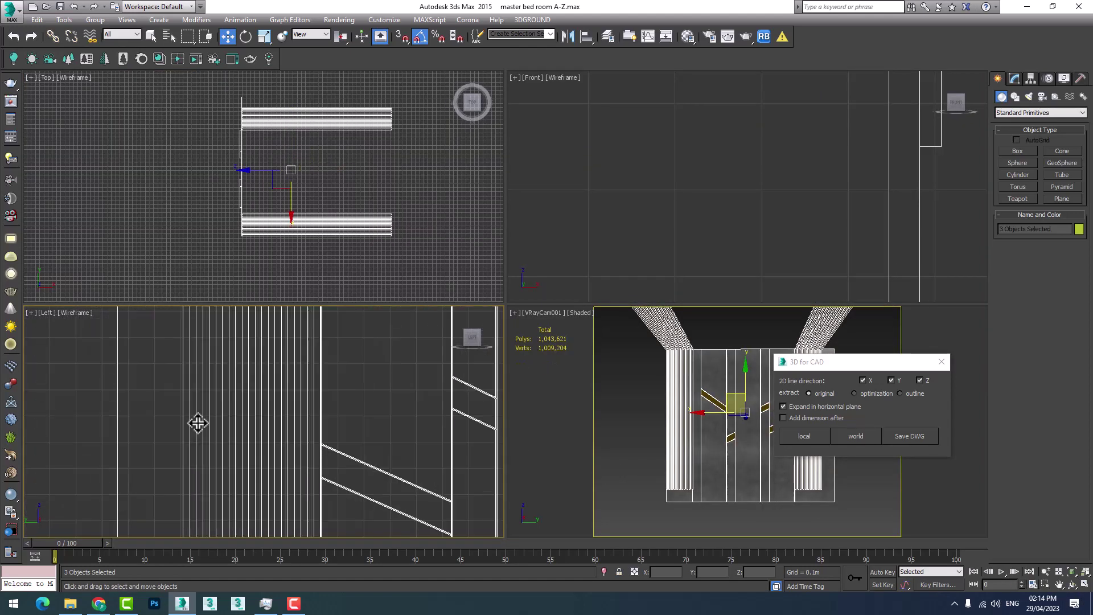
scroll(251, 433, "up", 2)
scroll(259, 455, "down", 3)
scroll(291, 461, "up", 4)
scroll(365, 450, "down", 1)
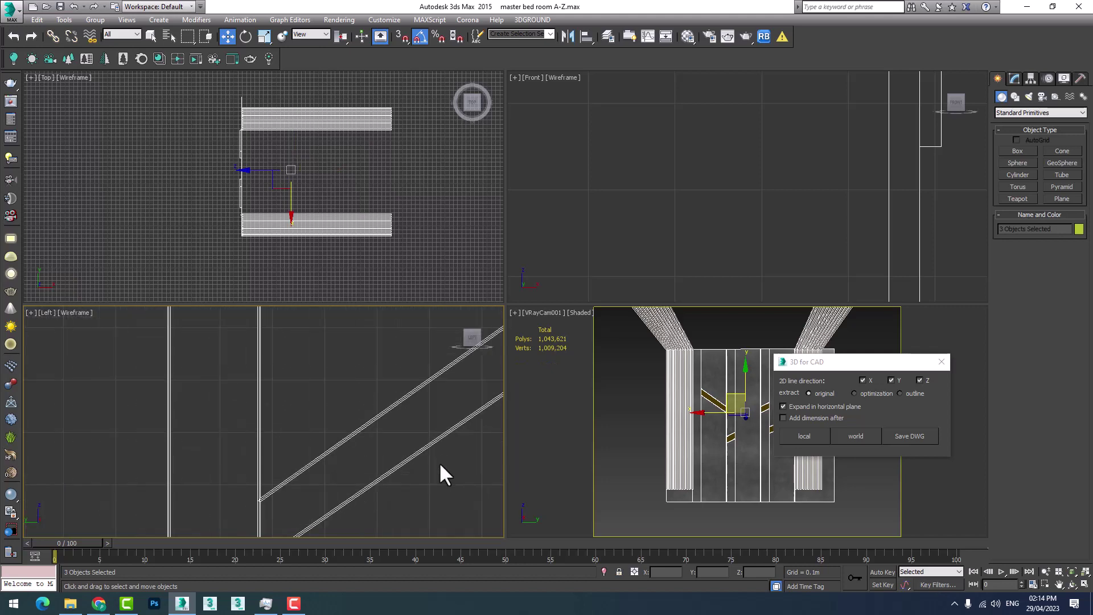
scroll(444, 471, "down", 3)
middle_click_drag(433, 456, 390, 403)
scroll(391, 402, "down", 1)
Step: Set the 3D for CAD extraction to outline and move the dialog aside
left_click(901, 393)
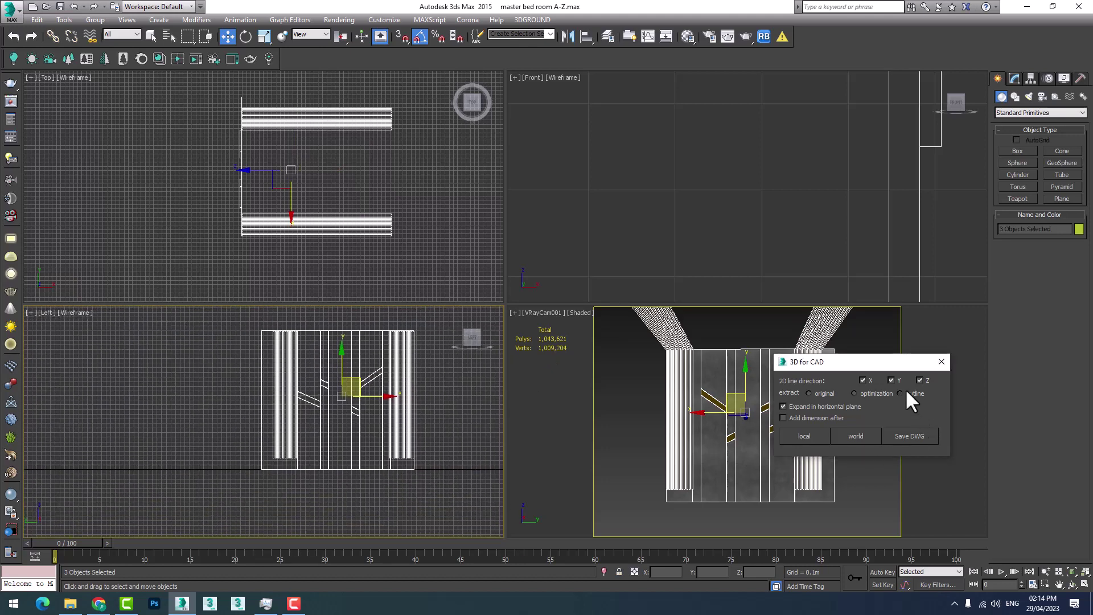
scroll(354, 385, "up", 2)
scroll(380, 369, "down", 1)
middle_click_drag(381, 369, 374, 376)
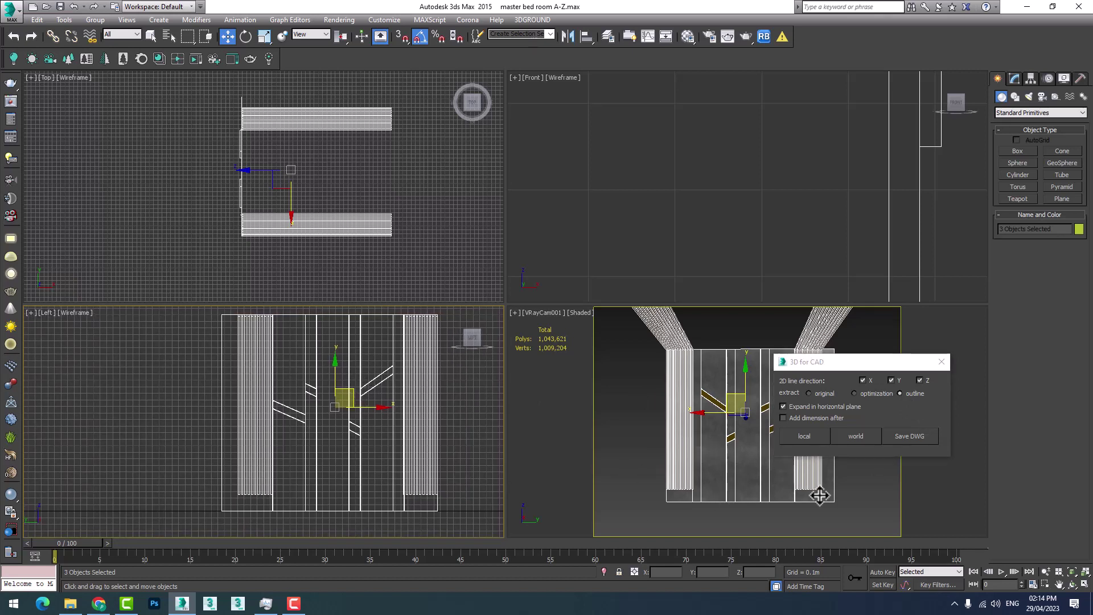
left_click_drag(849, 362, 928, 373)
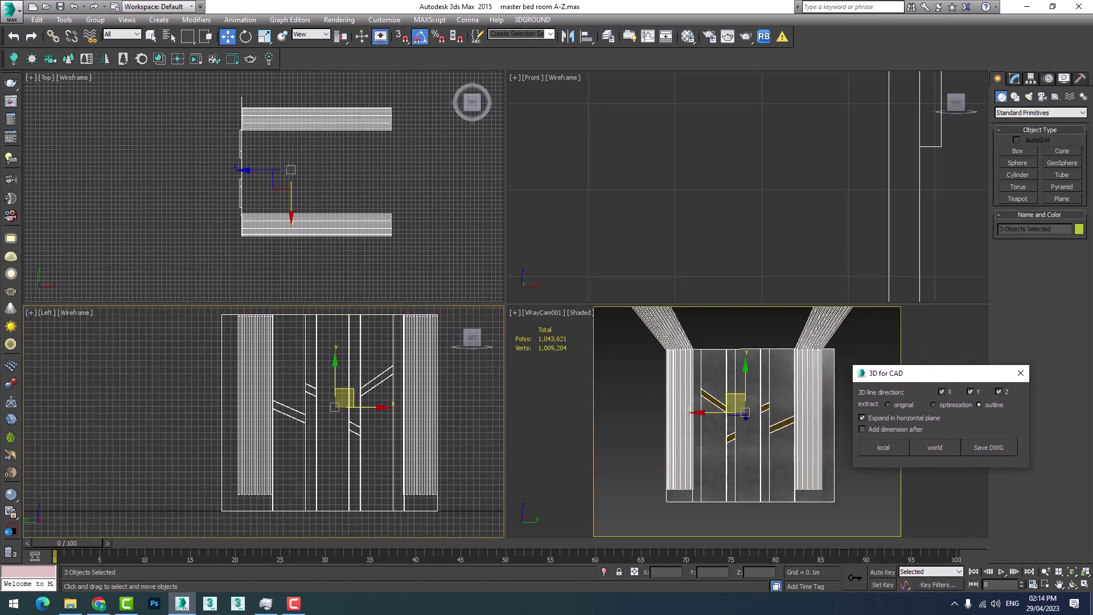
key("alt+w")
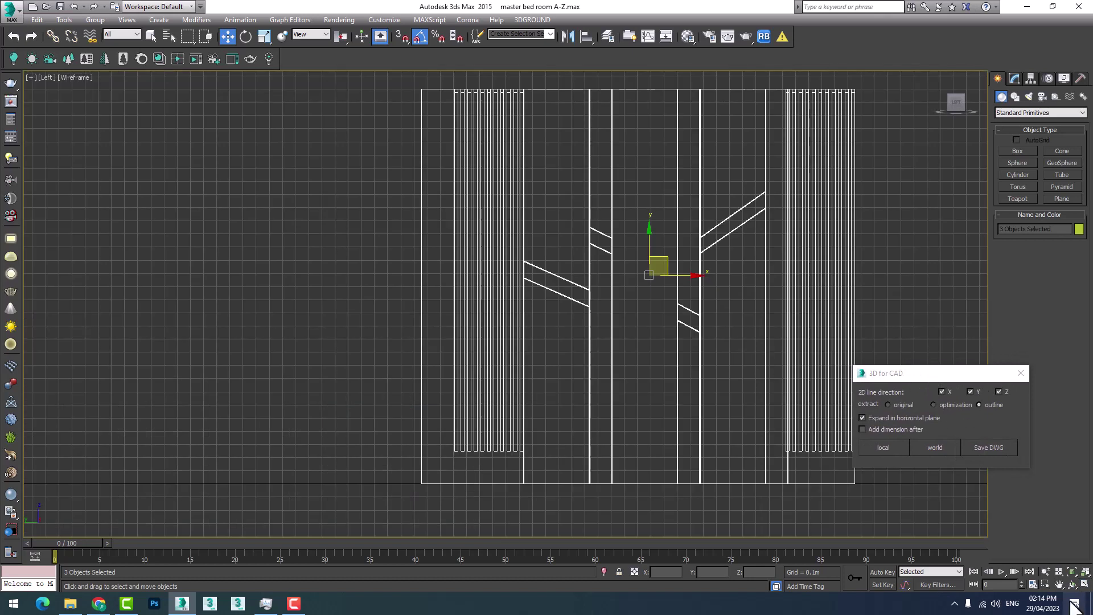
key("alt+w")
middle_click_drag(367, 454, 324, 467)
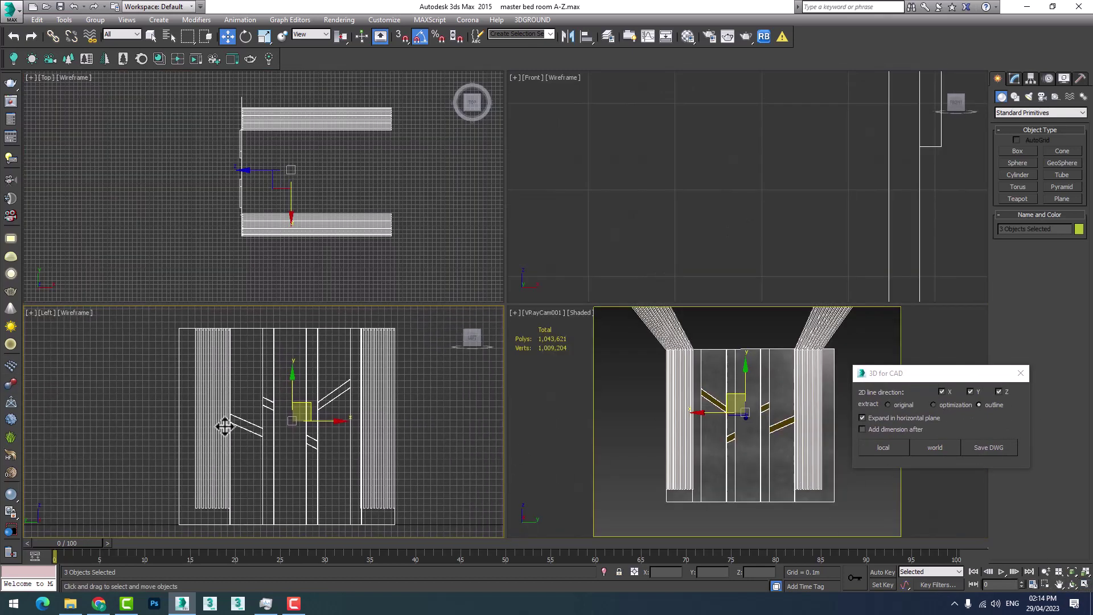
mouse_move(227, 419)
middle_mouse_down()
mouse_move(259, 413)
mouse_move(253, 420)
middle_mouse_up()
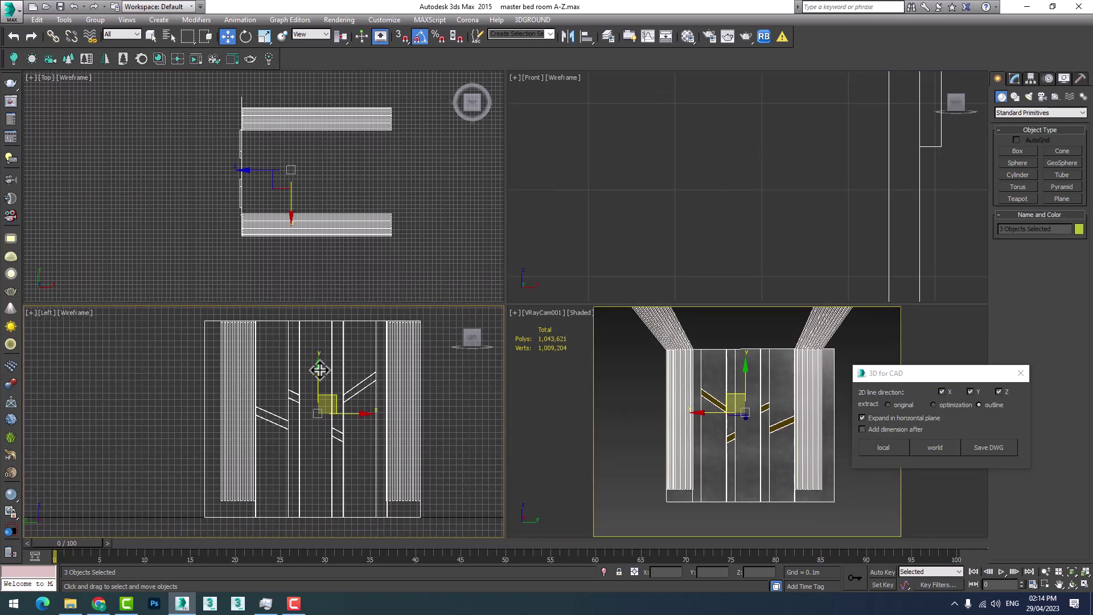
Step: Zoom the side view, cancel the autosave, and maximize the VRayCam001 viewport
scroll(316, 413, "up", 1)
scroll(305, 381, "up", 2)
scroll(312, 387, "down", 1)
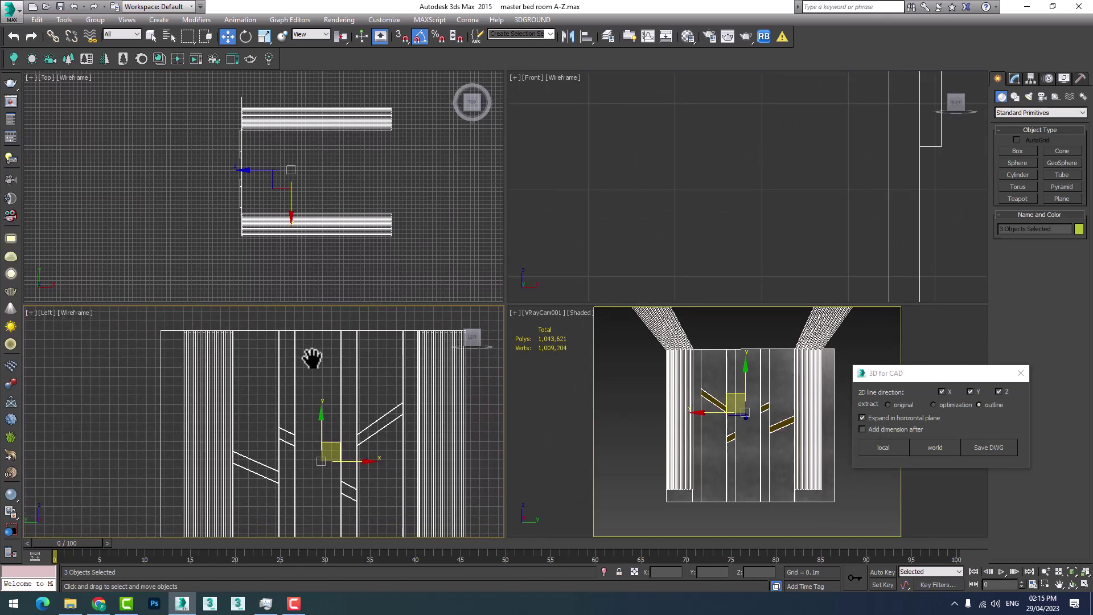
scroll(319, 381, "down", 2)
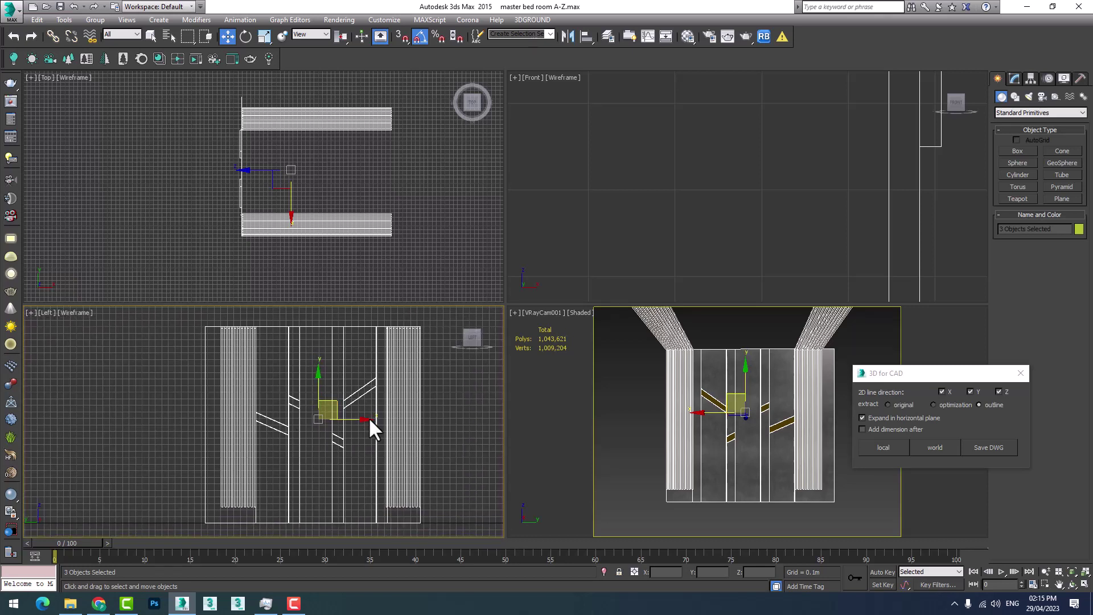
scroll(368, 417, "down", 2)
scroll(293, 394, "up", 4)
scroll(330, 384, "up", 1)
scroll(276, 456, "up", 1)
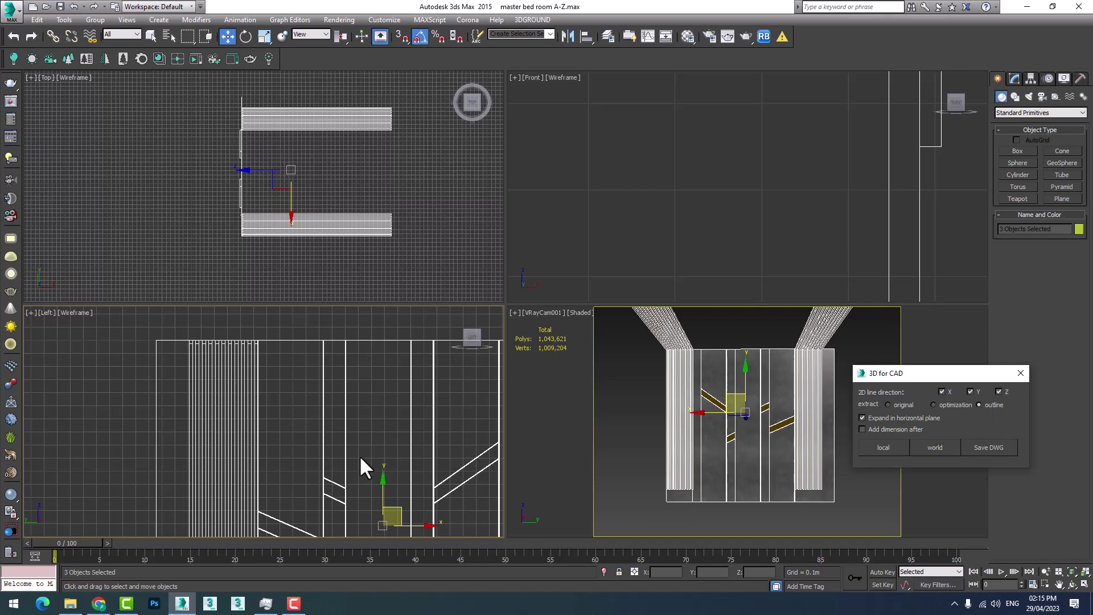
scroll(360, 455, "down", 3)
scroll(329, 375, "down", 3)
scroll(337, 433, "down", 2)
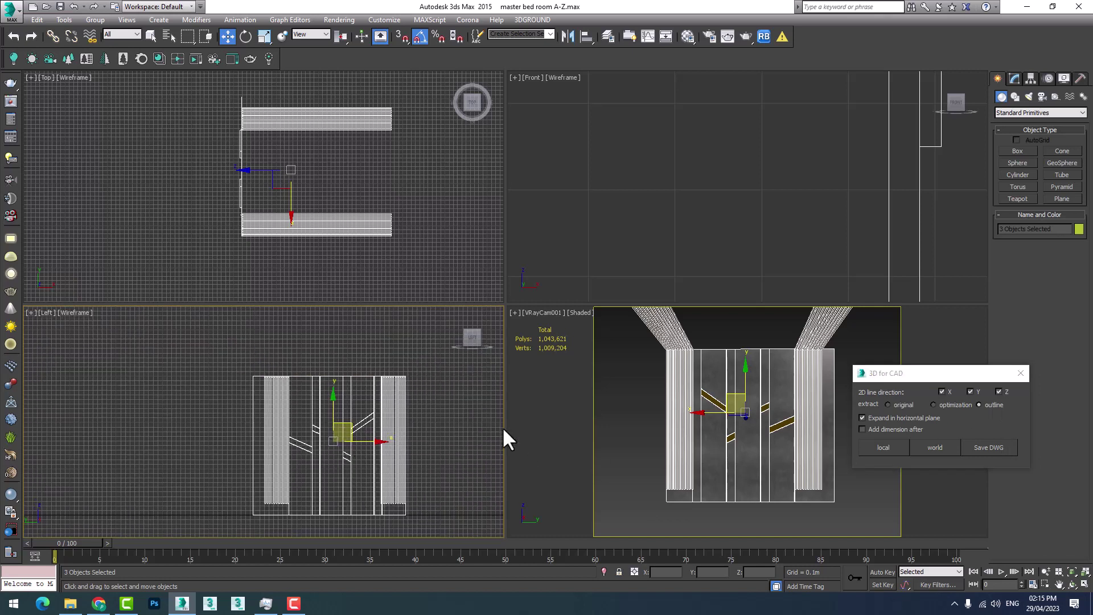
scroll(341, 460, "up", 5)
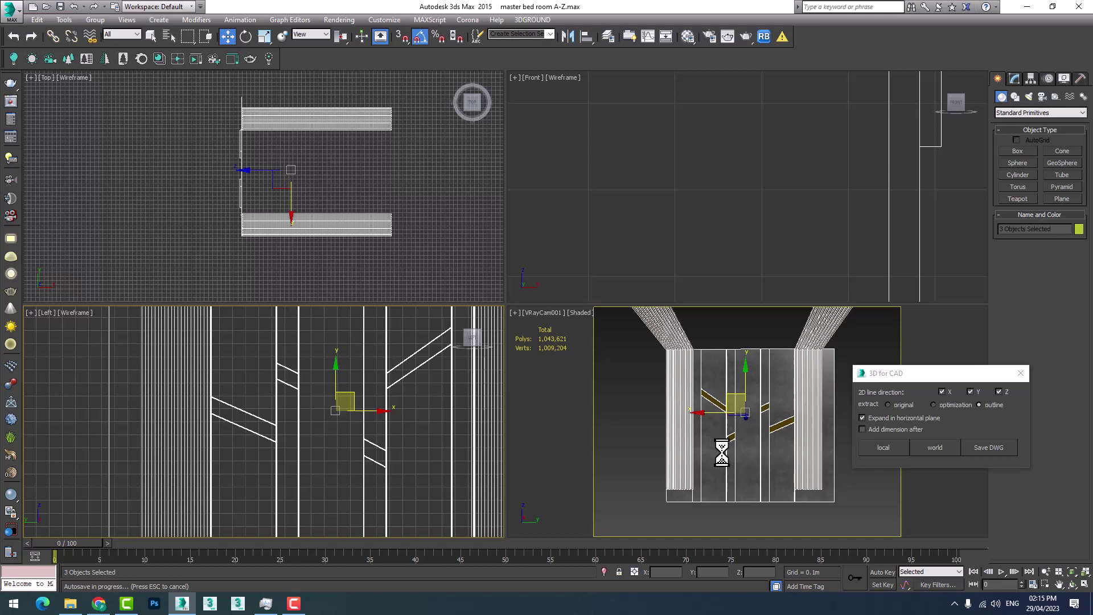
key("Escape")
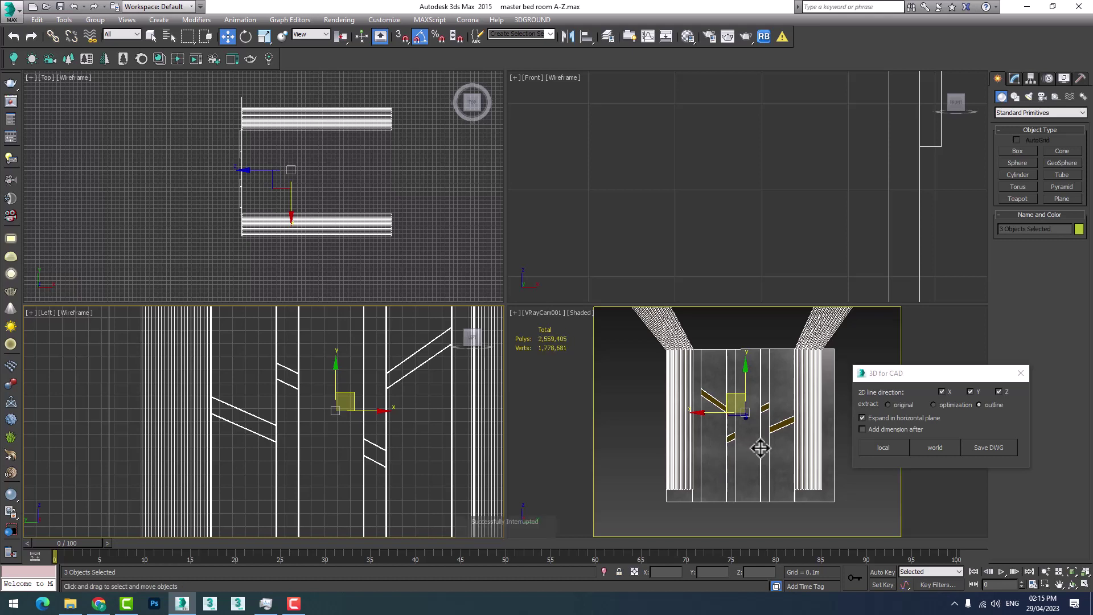
left_click(1085, 586)
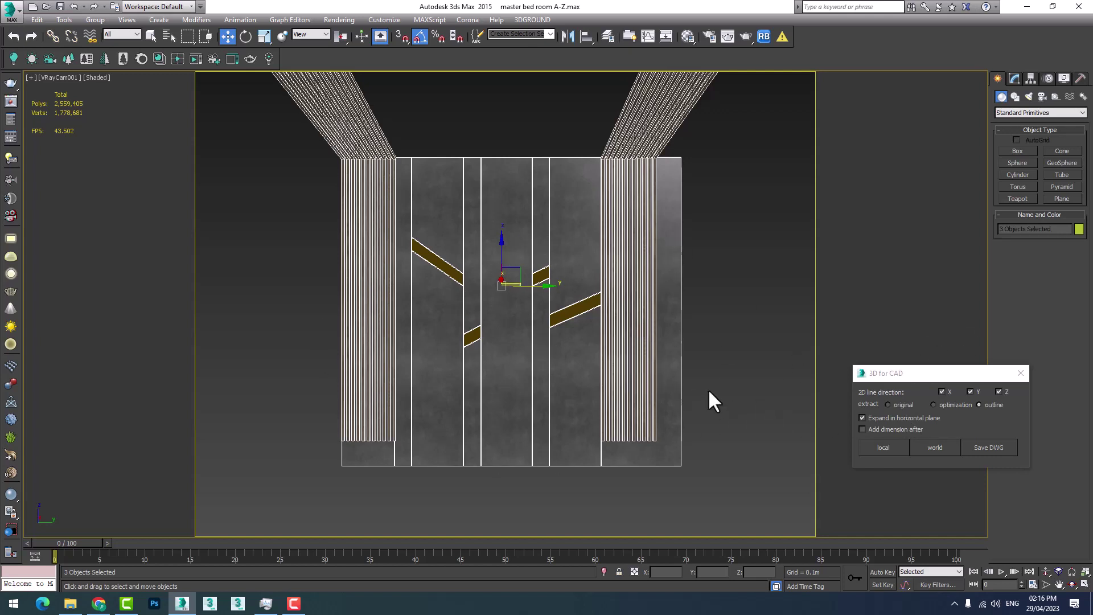
Step: Uncheck 'Expand in horizontal plane' and run the local extraction on the wall panels
left_click(863, 418)
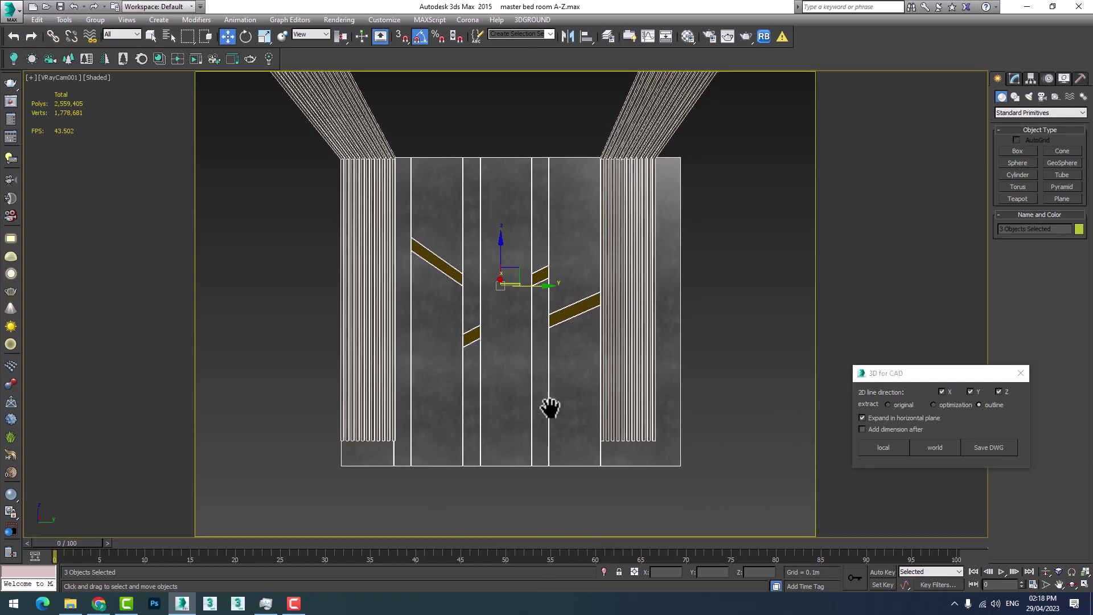
middle_click_drag(549, 405, 532, 397)
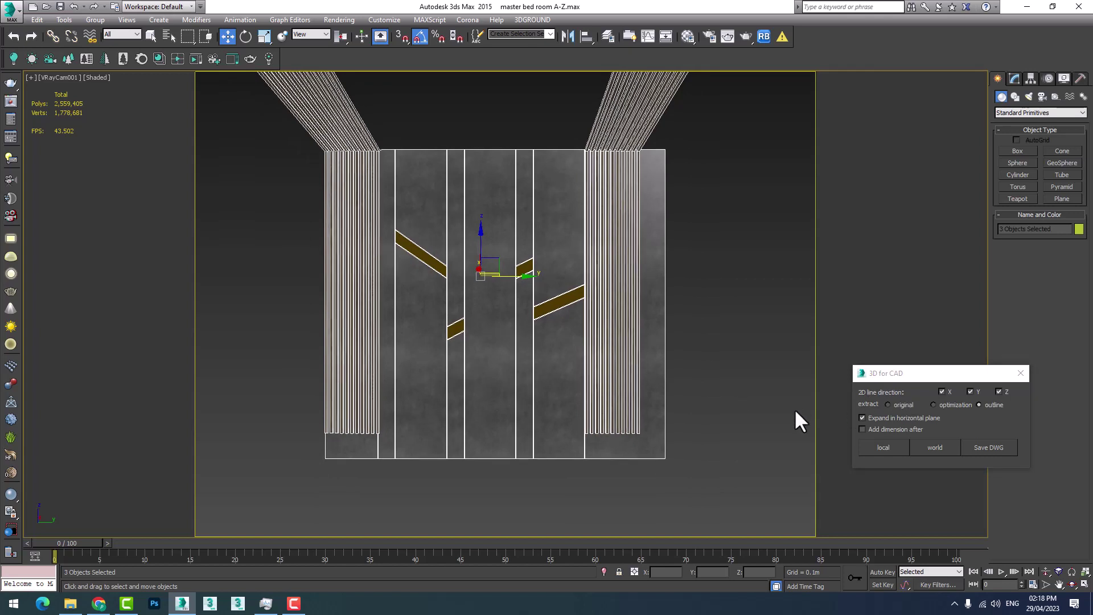
middle_click_drag(558, 349, 576, 341)
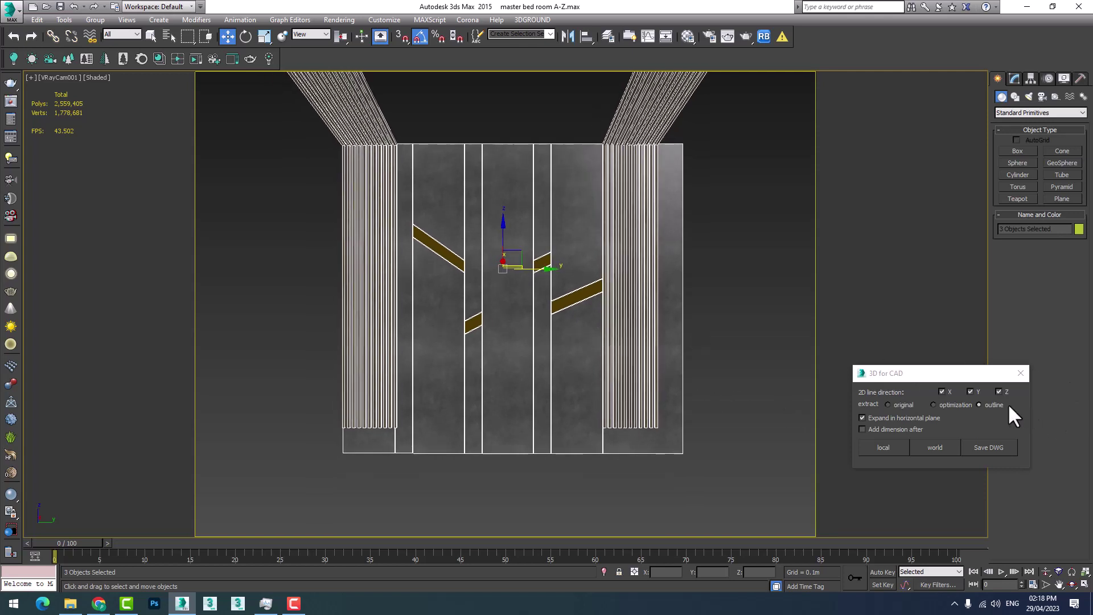
left_click(884, 447)
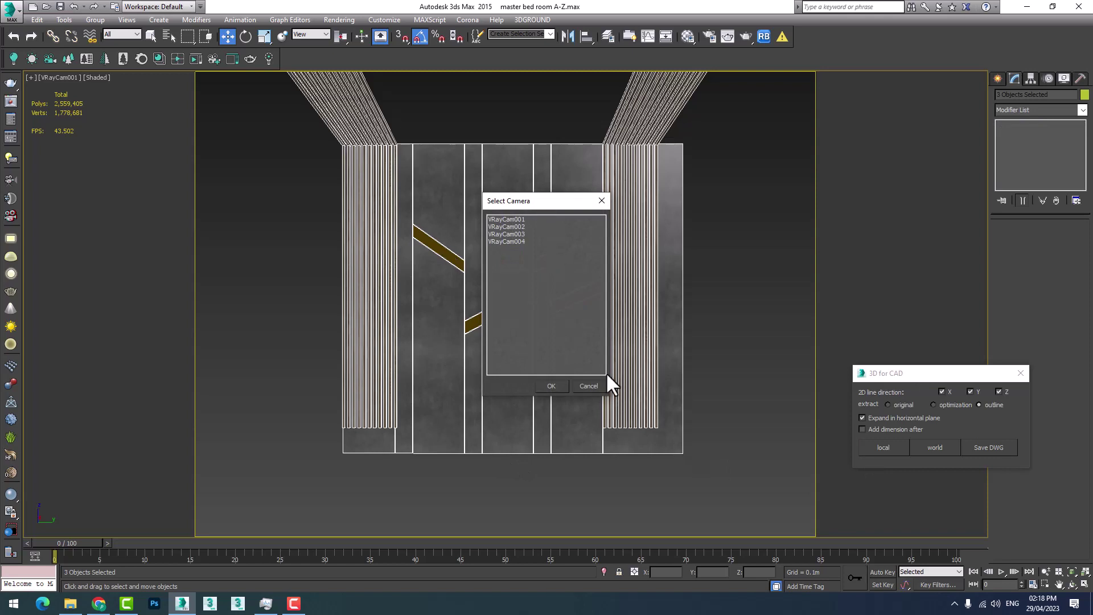
Step: Cancel camera selection and orbit the Perspective view around the wall panels
left_click(583, 387)
scroll(557, 421, "down", 3)
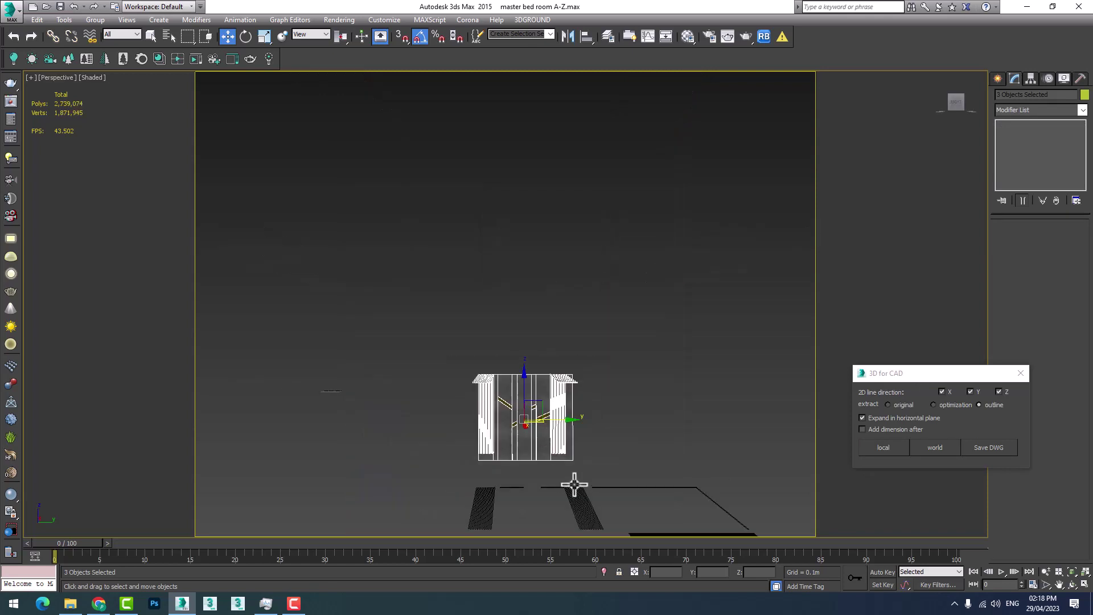
scroll(544, 442, "up", 2)
scroll(543, 441, "down", 1)
scroll(535, 446, "down", 2)
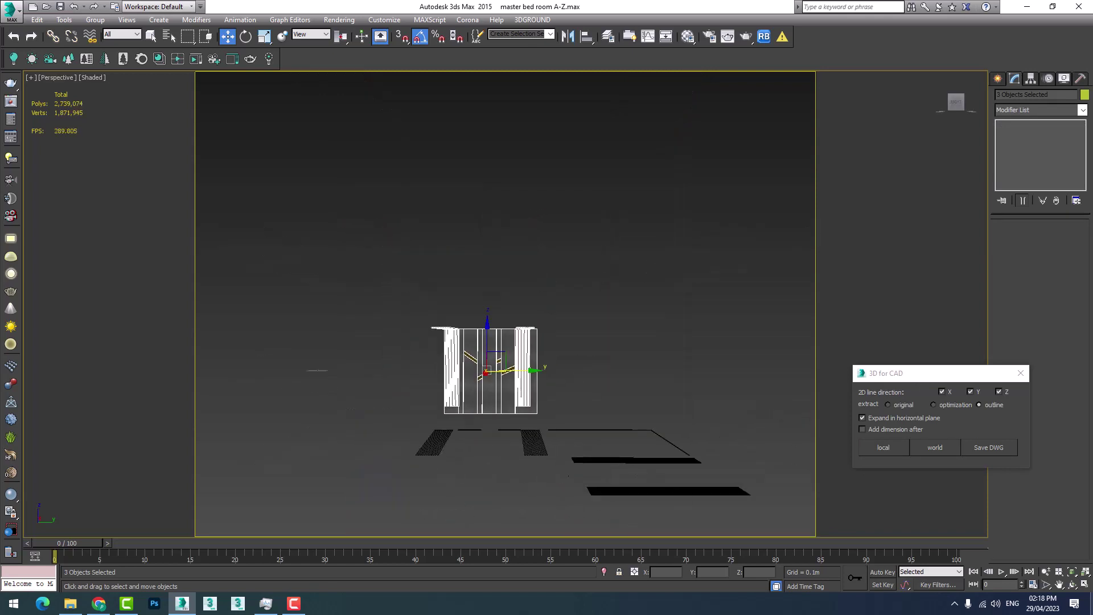
left_click(1072, 584)
mouse_move(784, 483)
left_mouse_down()
mouse_move(530, 427)
mouse_move(639, 451)
mouse_move(606, 334)
mouse_move(624, 330)
left_mouse_up()
key("w")
scroll(552, 367, "down", 3)
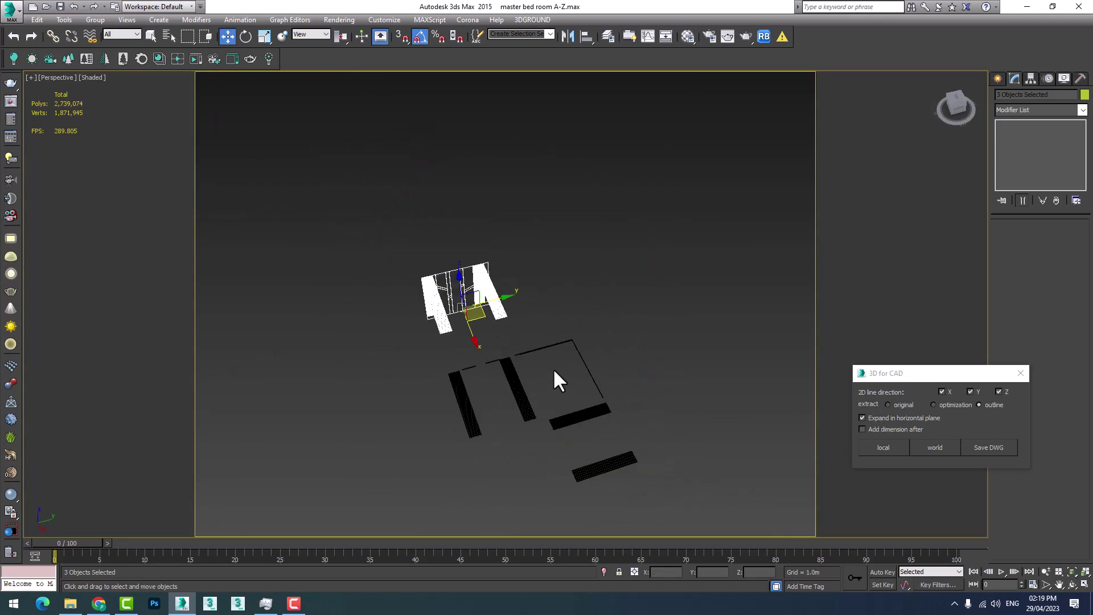
scroll(481, 334, "up", 2)
scroll(489, 332, "down", 1)
middle_click_drag(488, 332, 519, 291)
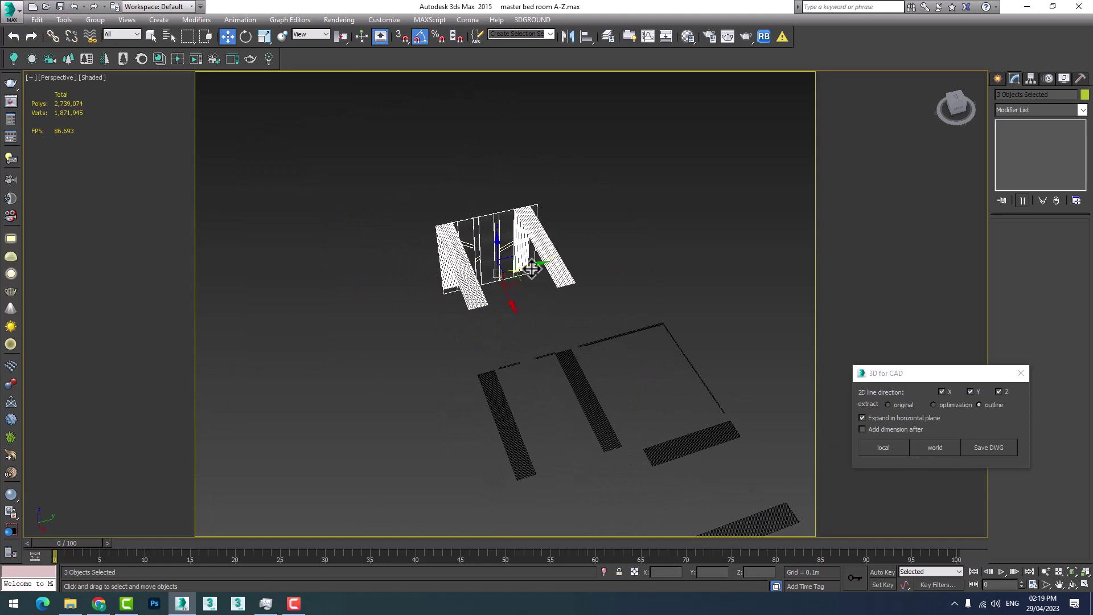
Step: Shift-drag a clone of the three wall panels beside the originals and confirm it
left_click_drag(508, 279, 295, 340)
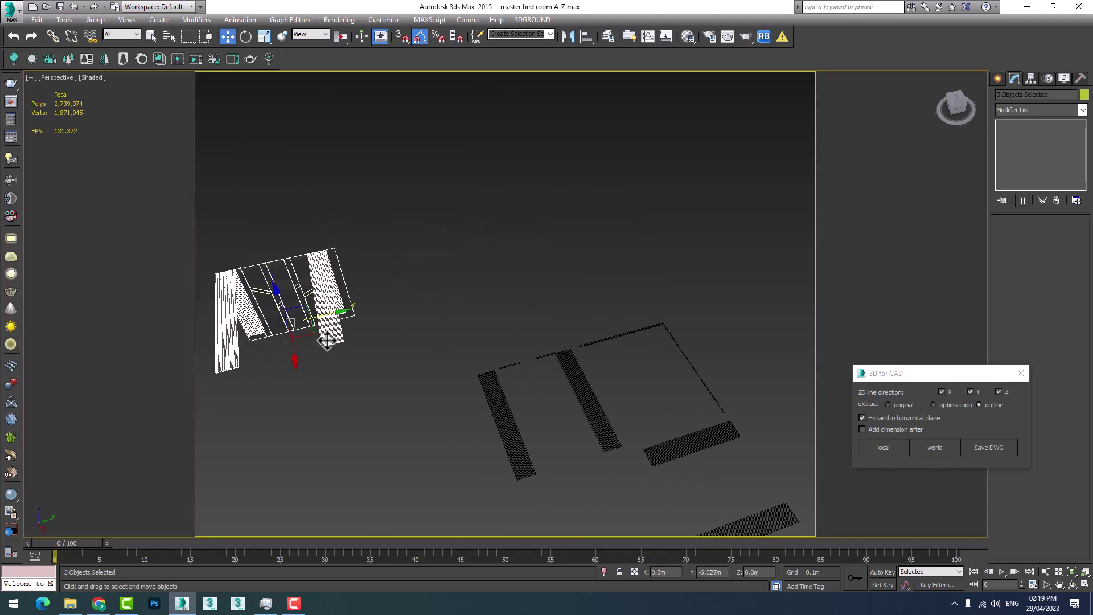
key("ctrl+z")
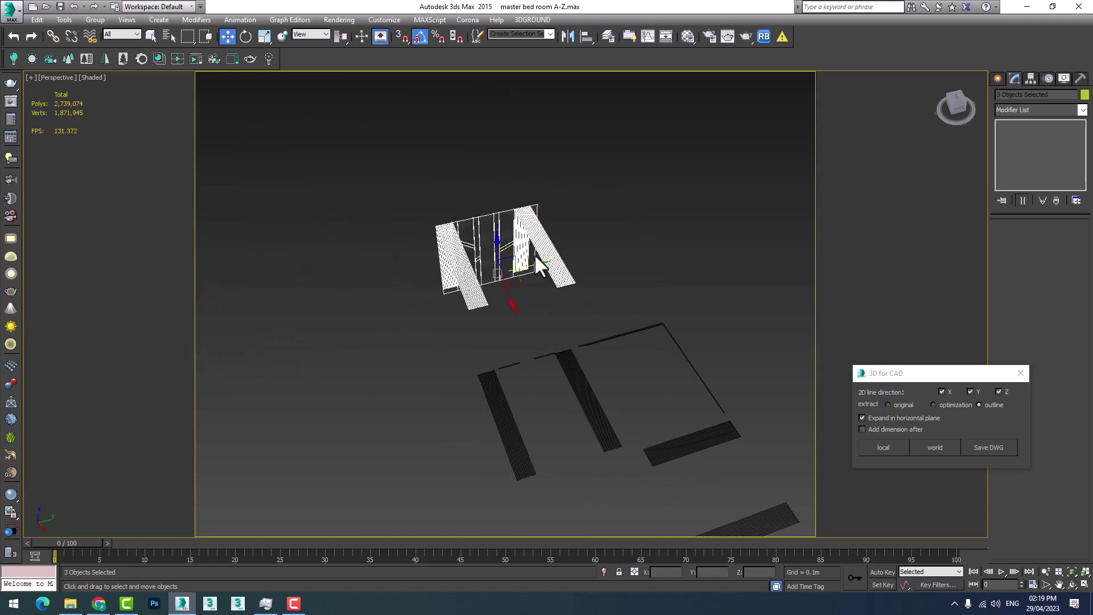
left_click_drag(535, 260, 287, 312, "shift")
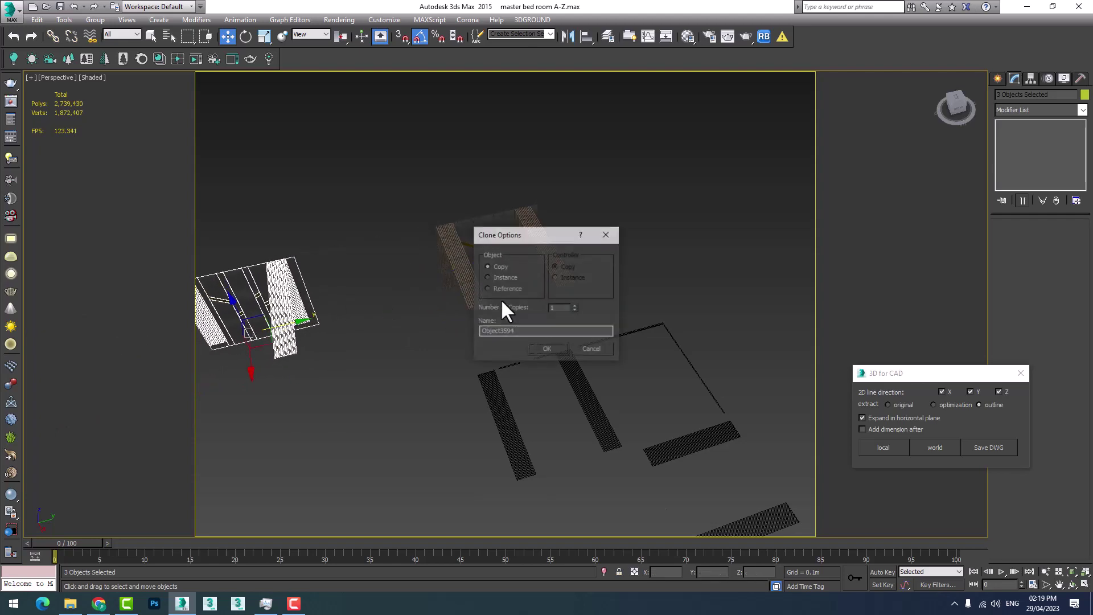
left_click(541, 349)
key("z")
scroll(433, 351, "up", 1)
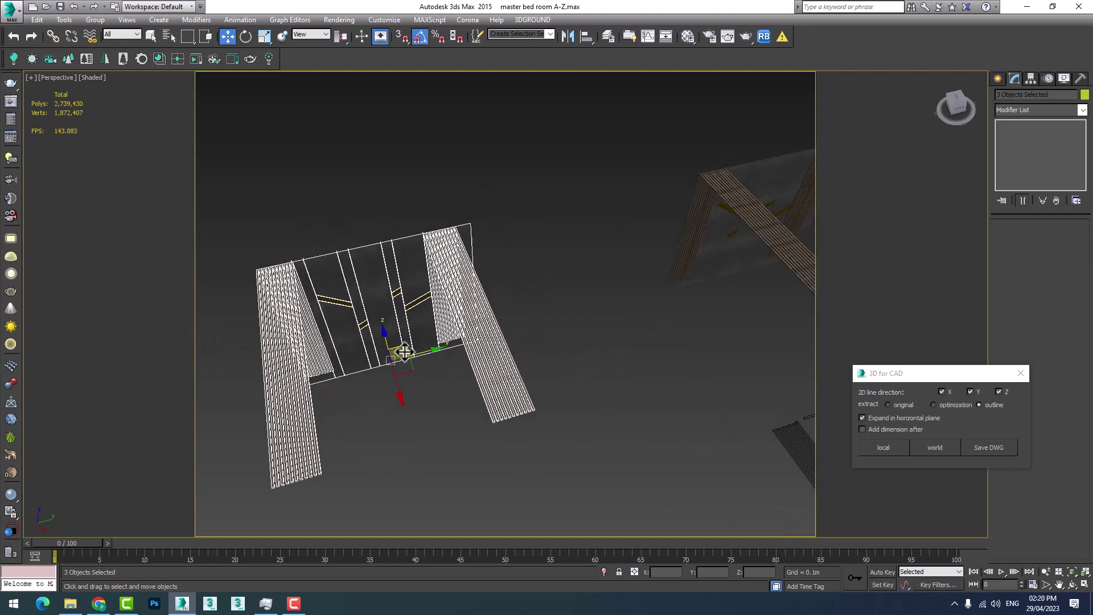
scroll(385, 385, "up", 3)
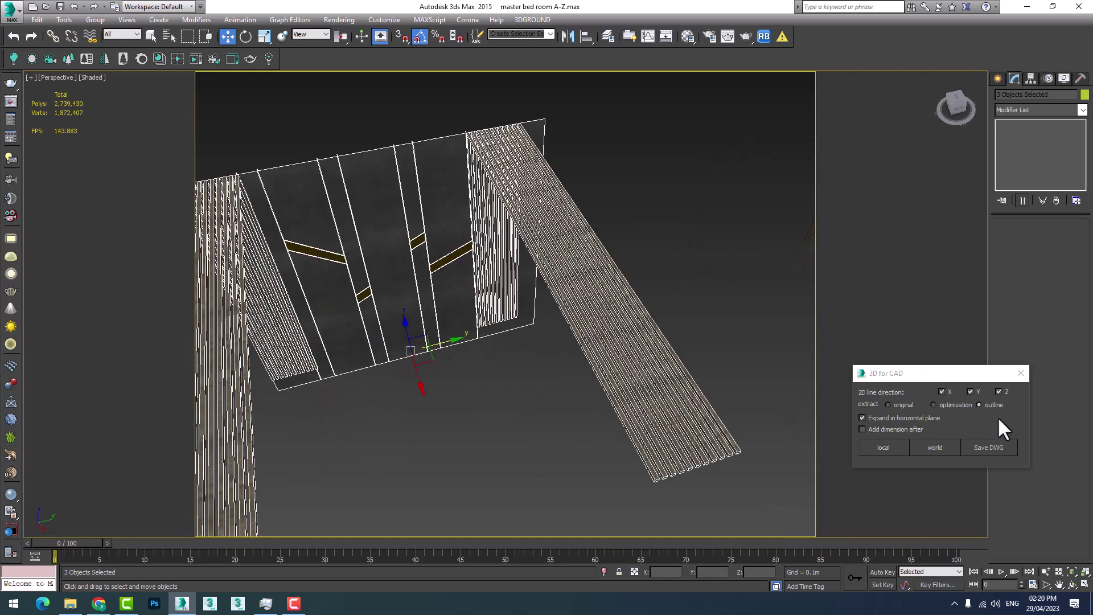
scroll(530, 352, "down", 4)
scroll(508, 381, "up", 3)
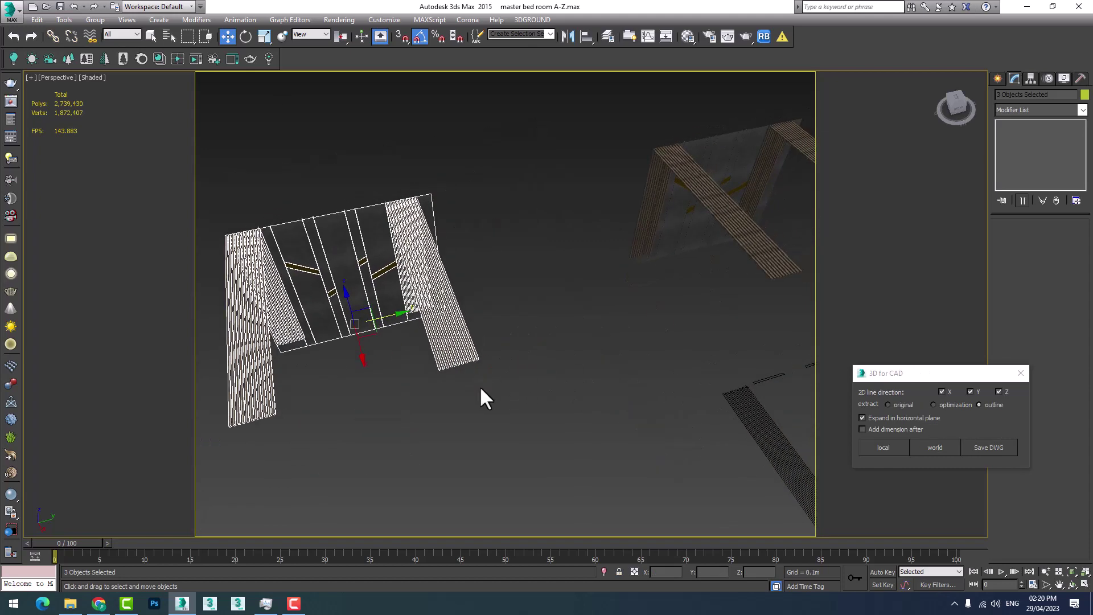
Step: Generate flat outlines in local coordinates, with dimensions added after extraction
left_click(874, 431)
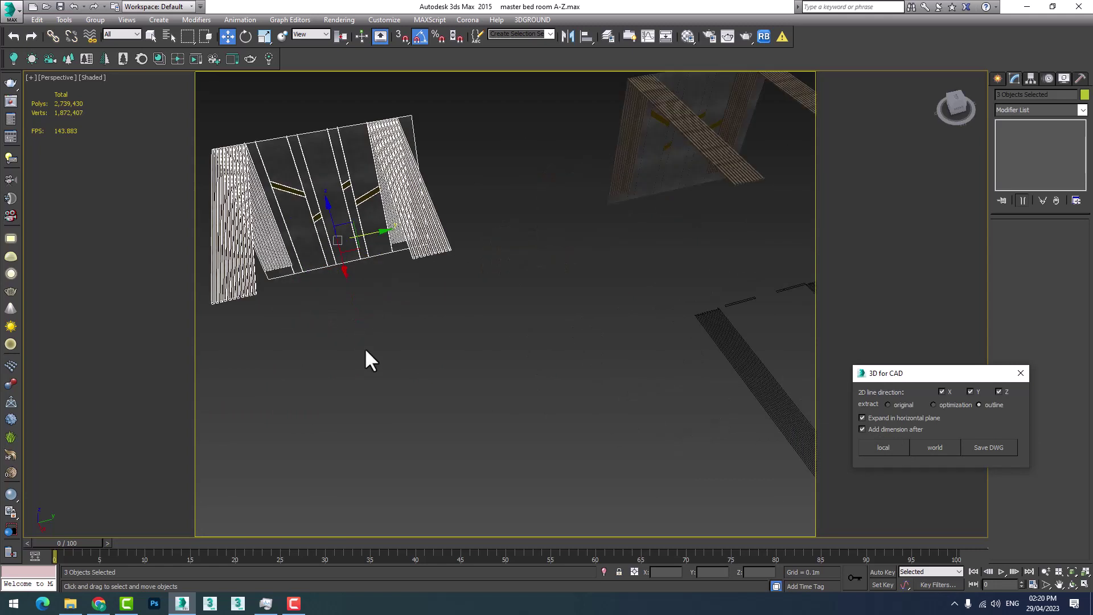
mouse_move(365, 348)
middle_mouse_down("alt")
mouse_move(485, 376)
mouse_move(579, 329)
middle_mouse_up("alt")
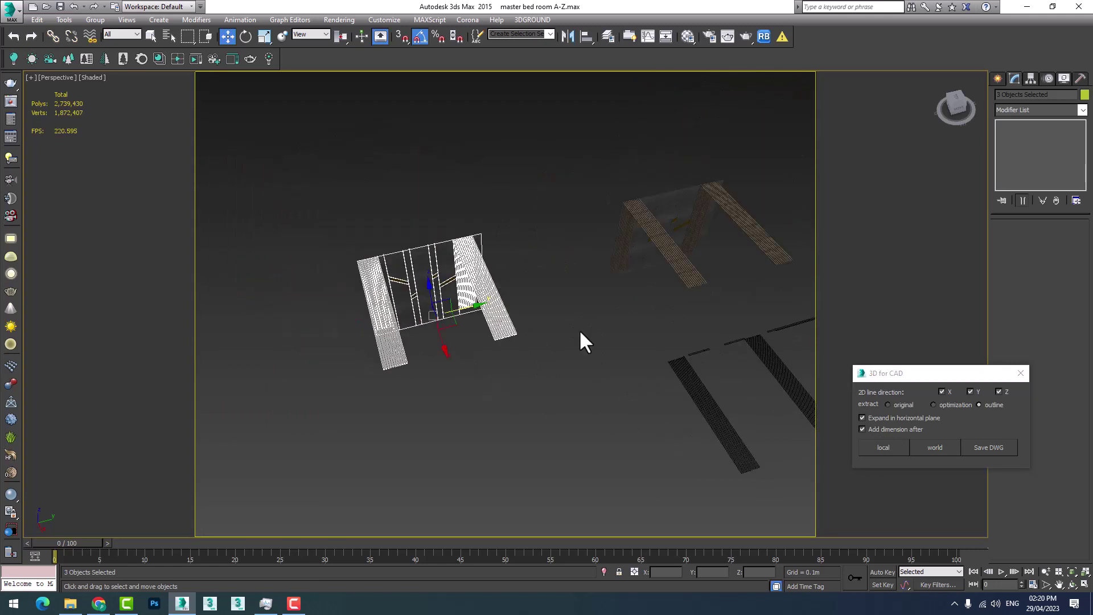
left_click(887, 450)
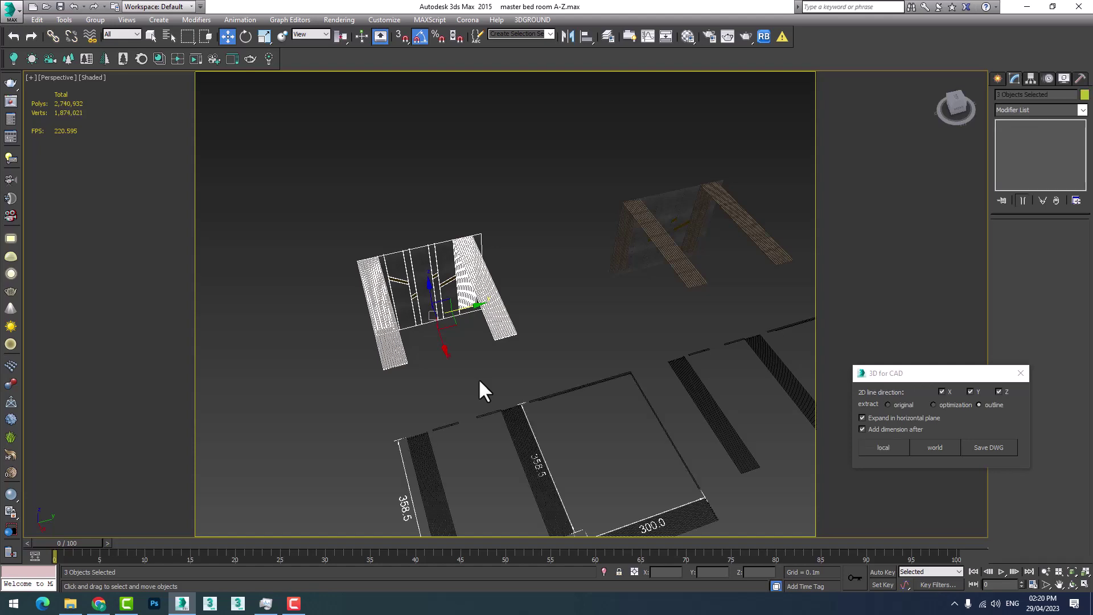
Step: Zoom and pan to check the 358.5, 304.4 and 300.0 dimension labels
scroll(501, 353, "up", 3)
scroll(501, 336, "up", 3)
scroll(553, 370, "up", 2)
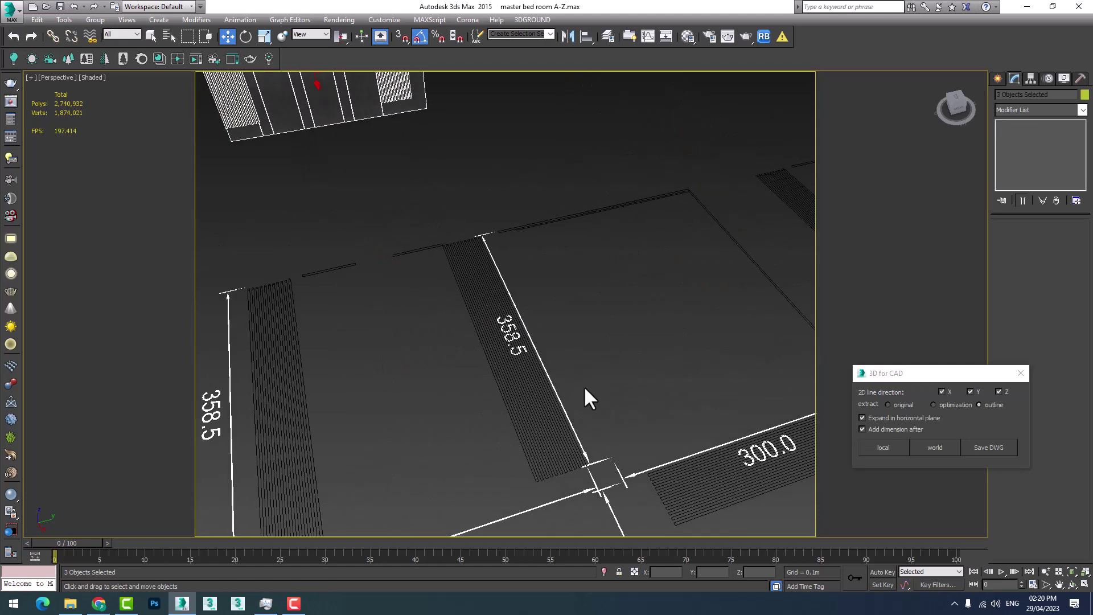
scroll(349, 257, "up", 2)
scroll(420, 344, "down", 1)
scroll(579, 326, "down", 3)
scroll(322, 312, "down", 2)
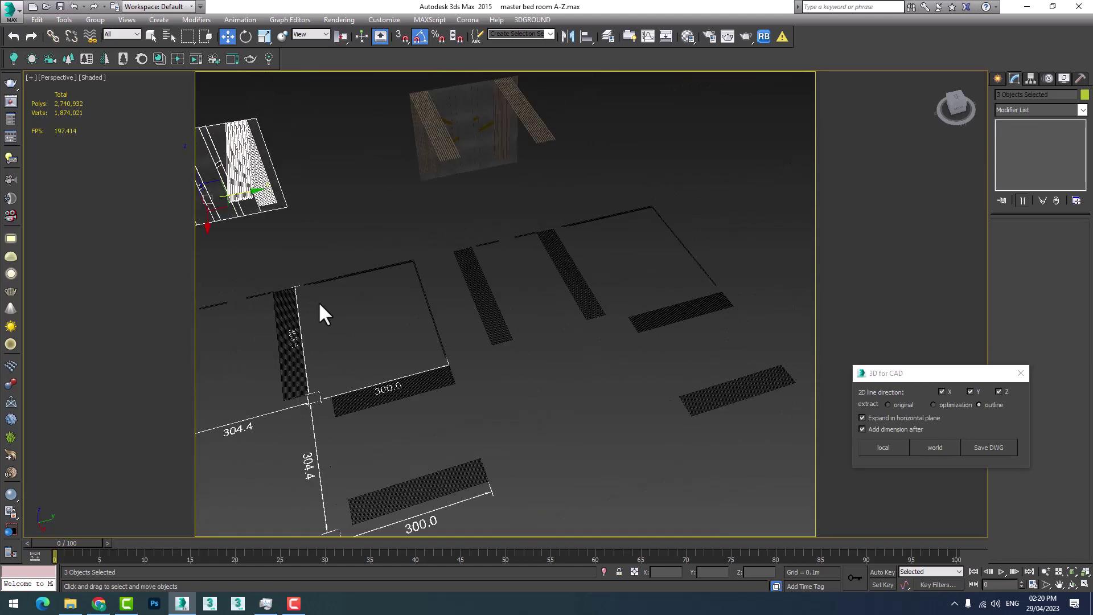
scroll(366, 383, "up", 2)
scroll(268, 434, "up", 2)
scroll(264, 415, "up", 2)
scroll(291, 373, "up", 3)
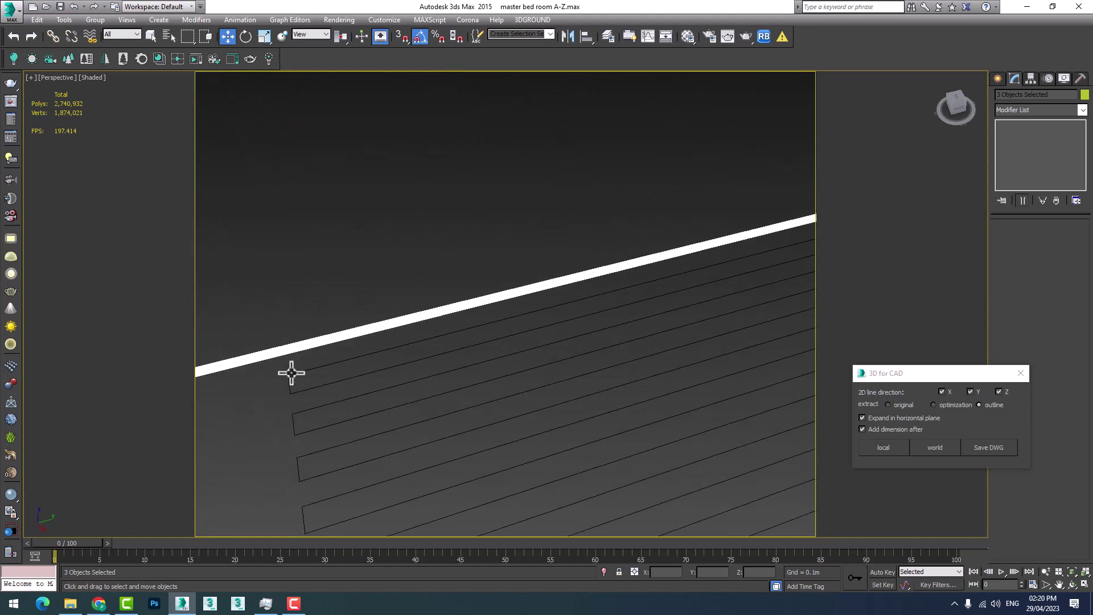
scroll(319, 372, "down", 2)
scroll(529, 313, "down", 3)
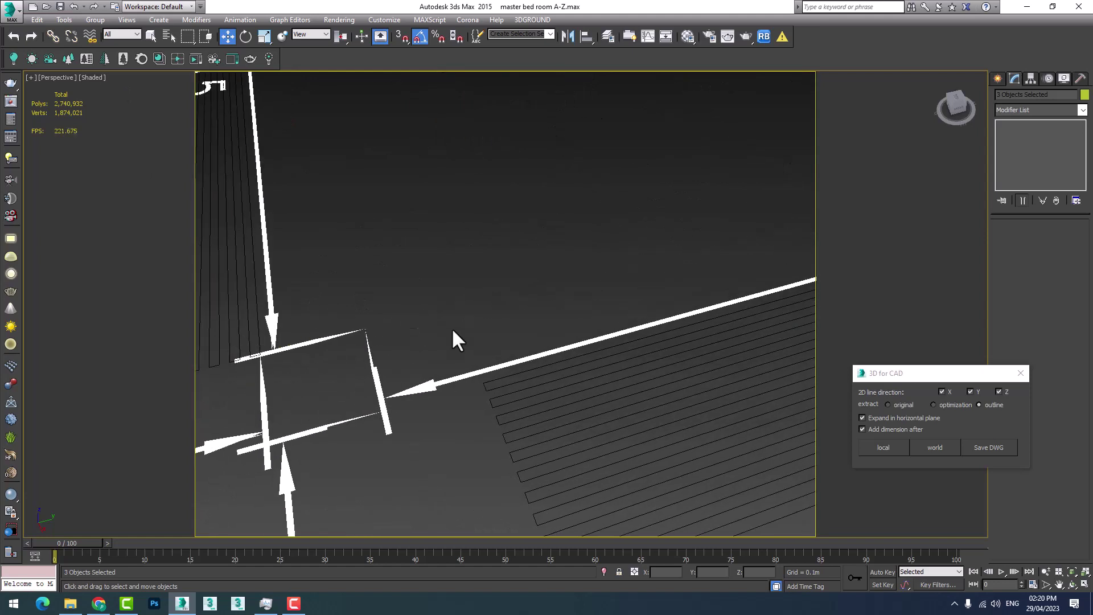
scroll(454, 340, "up", 1)
scroll(488, 342, "down", 2)
scroll(501, 358, "up", 1)
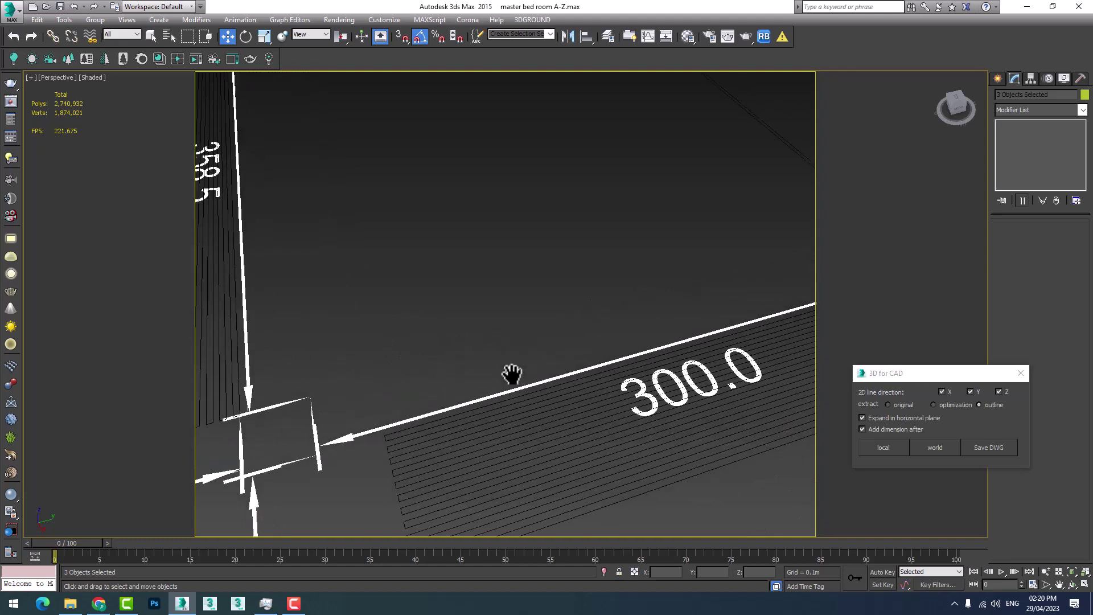
scroll(512, 374, "down", 3)
scroll(557, 383, "up", 3)
scroll(558, 381, "down", 3)
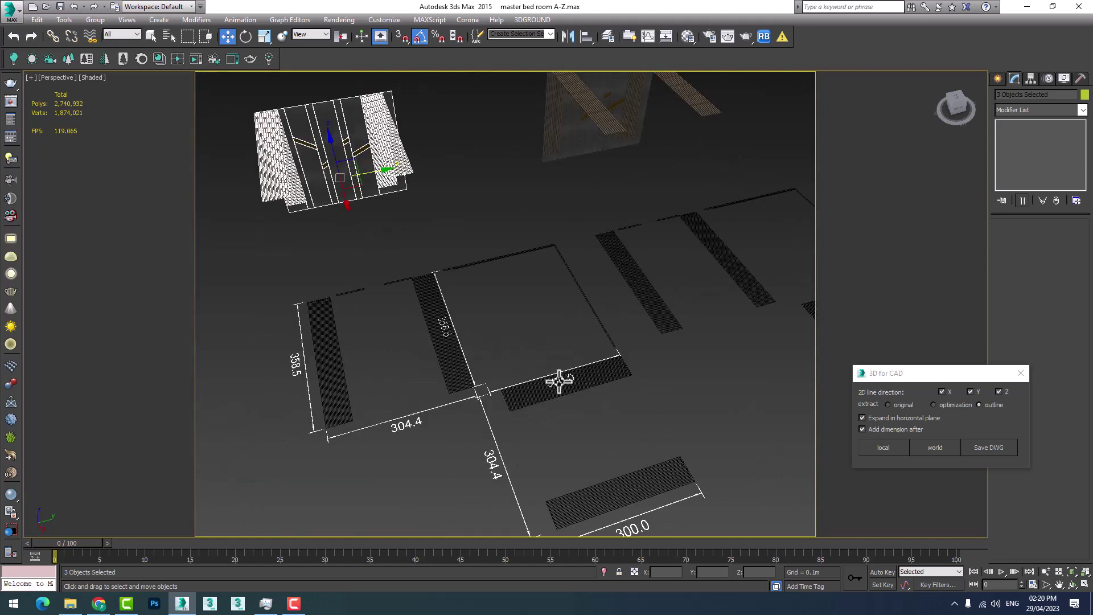
scroll(591, 347, "up", 3)
scroll(510, 300, "down", 1)
scroll(544, 471, "up", 3)
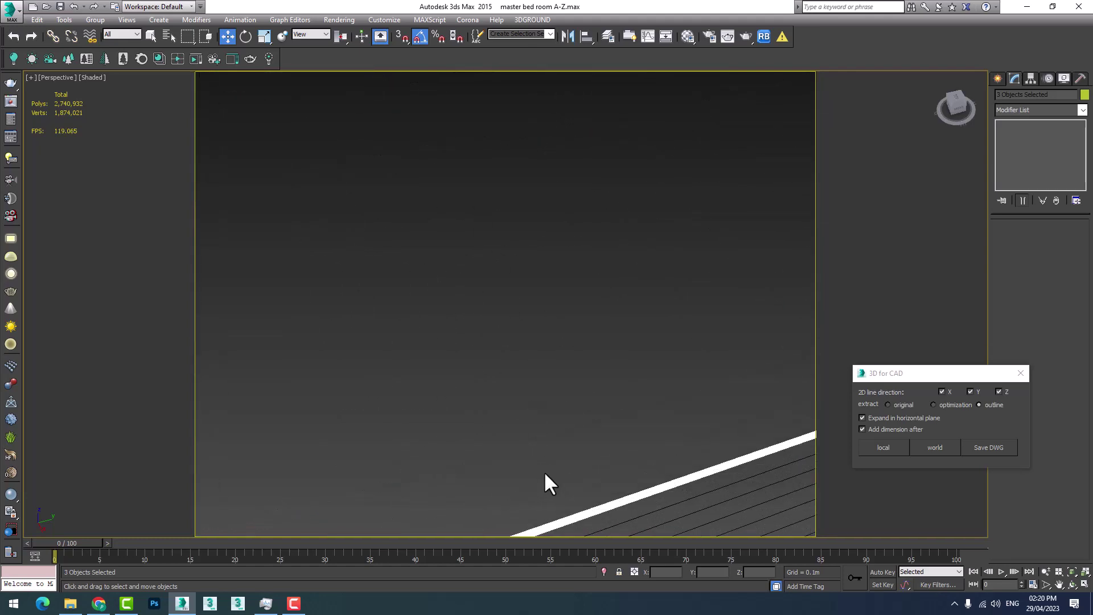
scroll(544, 474, "down", 3)
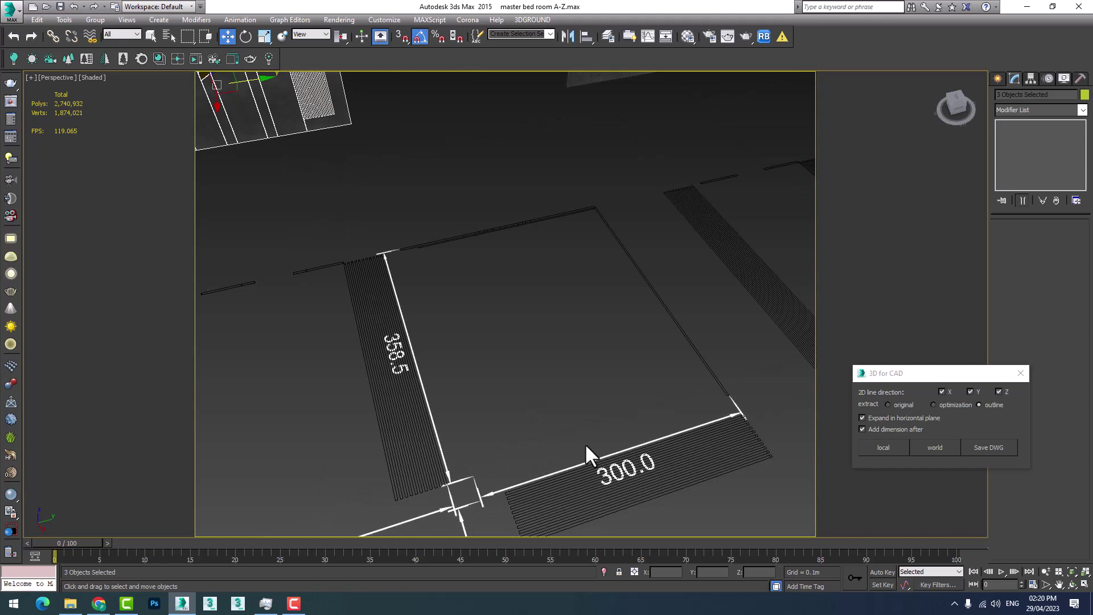
scroll(505, 306, "down", 1)
middle_click_drag(505, 305, 518, 344)
scroll(476, 419, "down", 3)
scroll(470, 434, "up", 4)
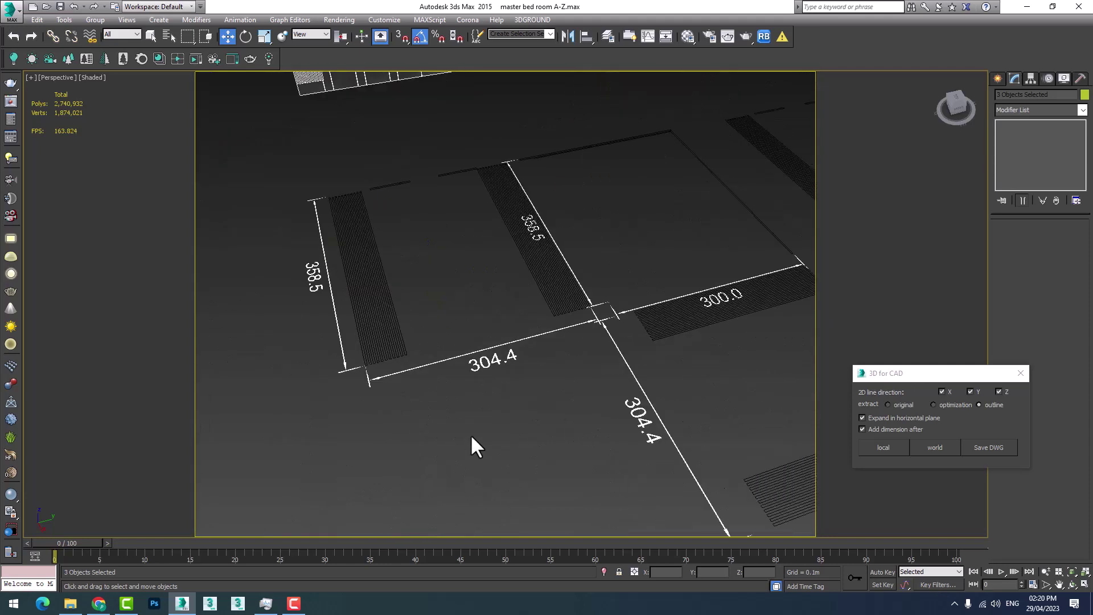
scroll(496, 350, "up", 1)
scroll(498, 351, "down", 2)
scroll(558, 353, "down", 1)
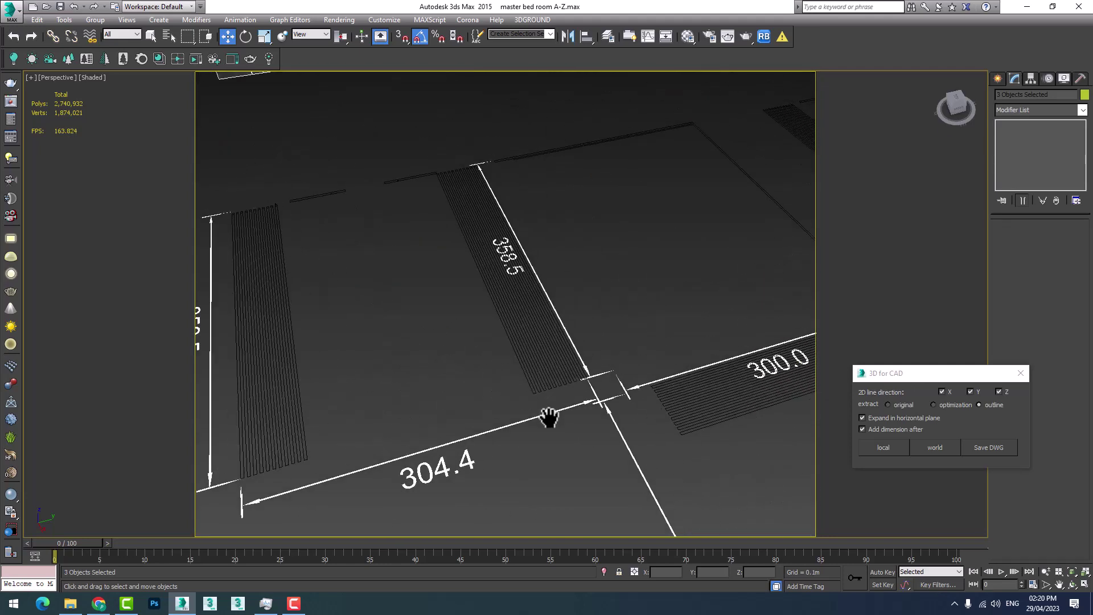
scroll(607, 370, "down", 2)
mouse_move(609, 374)
middle_mouse_down()
mouse_move(517, 317)
mouse_move(576, 459)
mouse_move(620, 498)
mouse_move(469, 286)
middle_mouse_up()
scroll(647, 479, "up", 3)
scroll(604, 335, "up", 2)
scroll(605, 335, "down", 2)
scroll(632, 496, "down", 3)
scroll(632, 496, "up", 2)
scroll(601, 512, "up", 2)
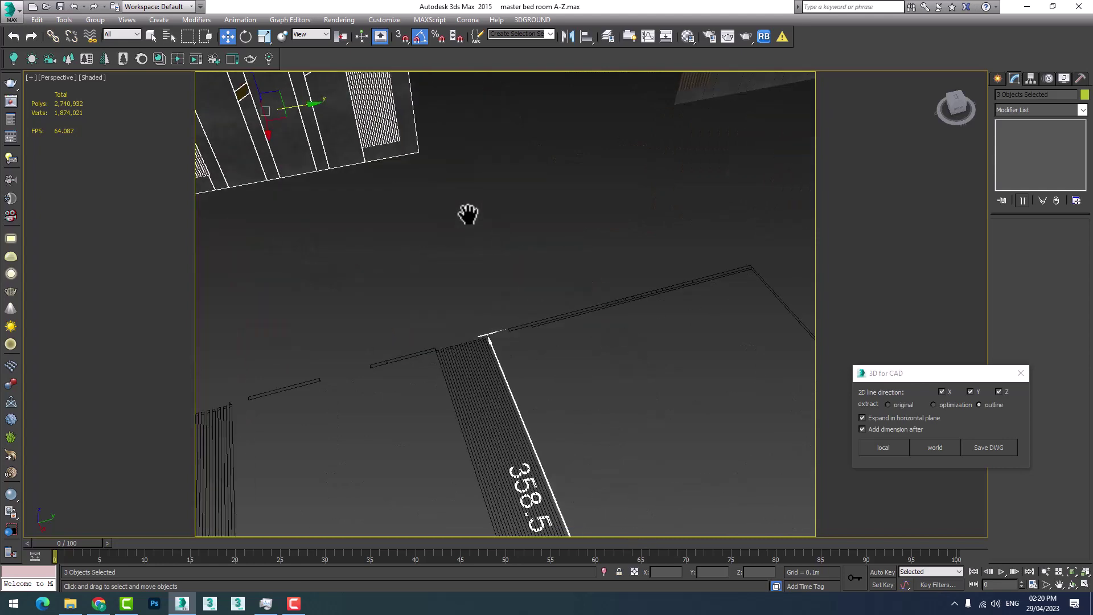
scroll(559, 295, "down", 4)
scroll(560, 298, "up", 4)
middle_click_drag(430, 215, 456, 271)
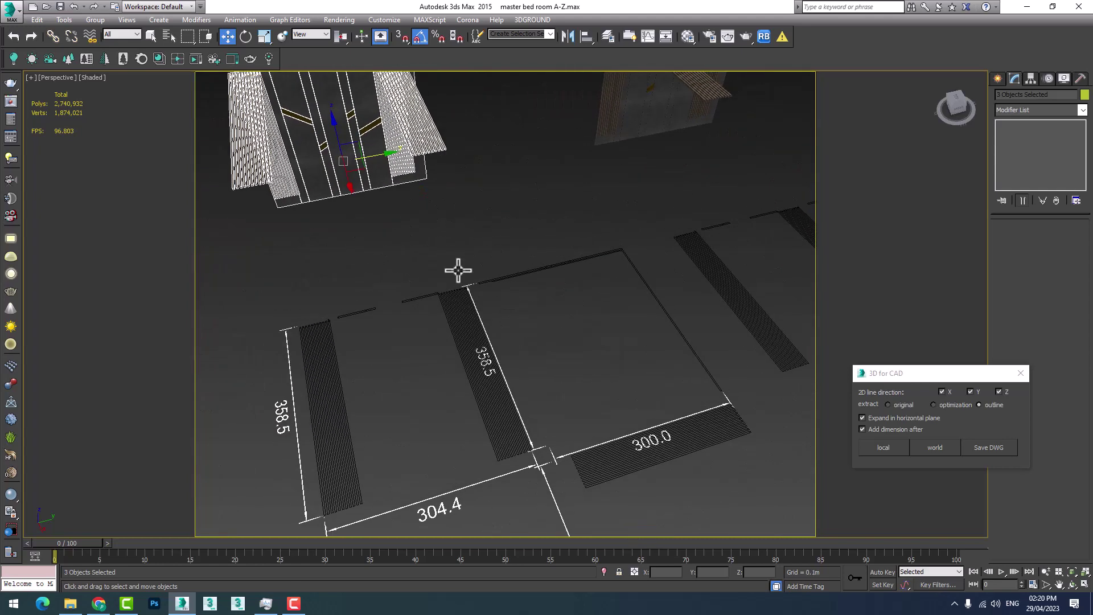
scroll(291, 110, "up", 3)
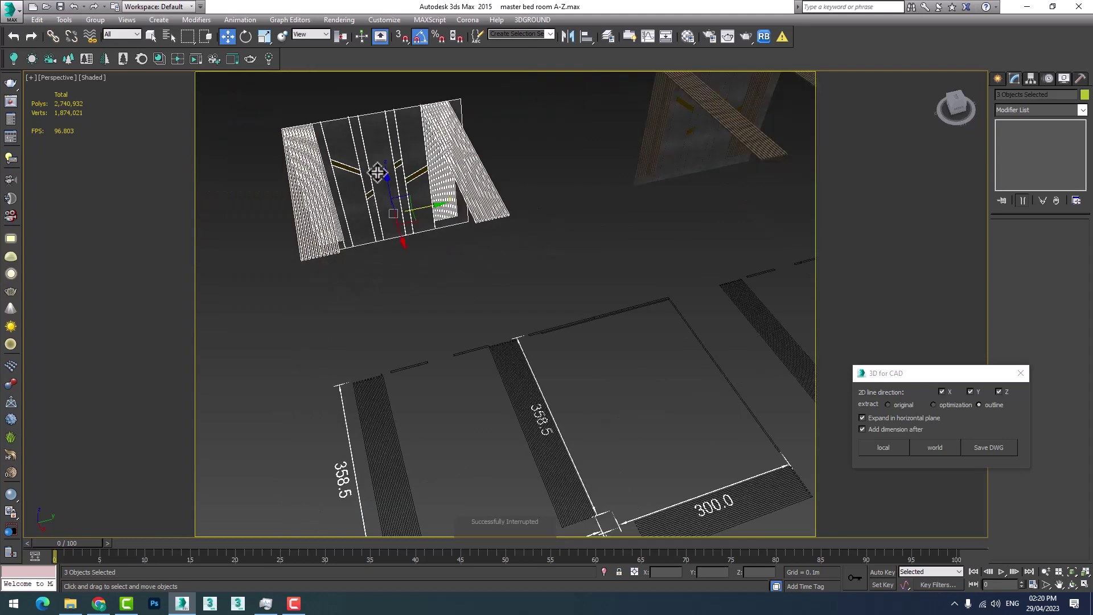
scroll(356, 179, "up", 2)
scroll(484, 287, "down", 5)
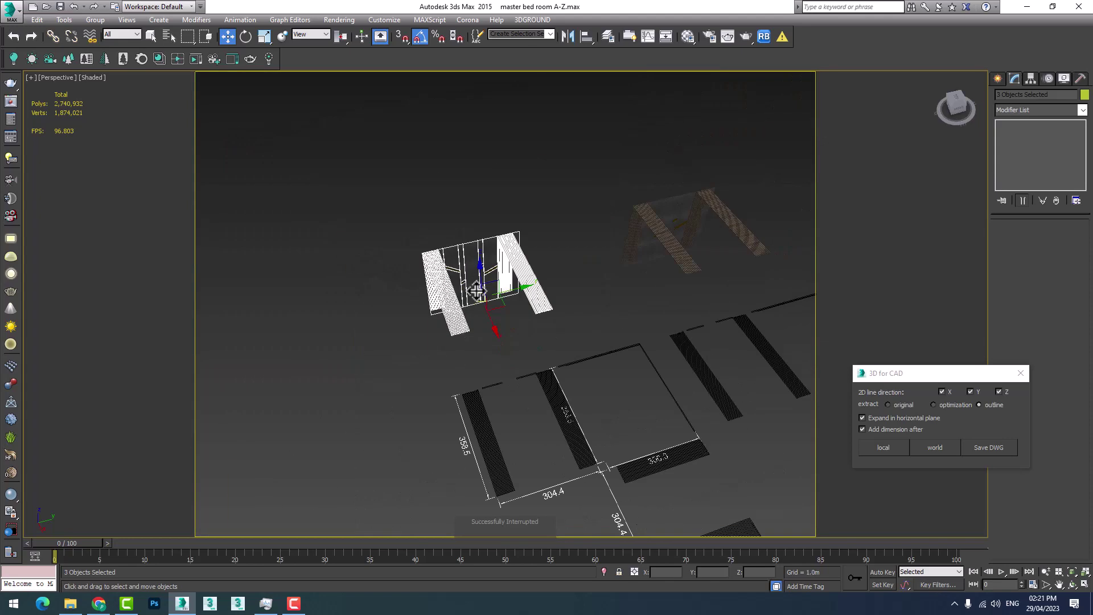
scroll(525, 377, "up", 4)
Step: Reposition the view and drag a copy of the furniture piece aside
middle_click_drag(537, 398, 467, 348)
scroll(467, 348, "down", 5)
scroll(514, 308, "up", 1)
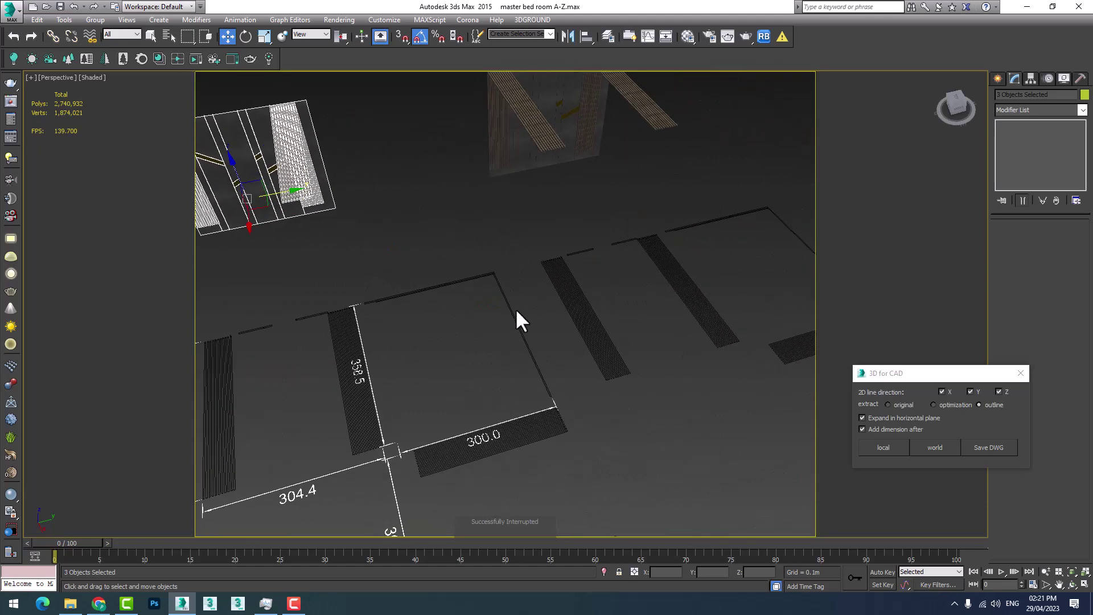
scroll(648, 324, "down", 1)
scroll(441, 251, "down", 1)
middle_click_drag(441, 250, 669, 263)
scroll(669, 263, "up", 1)
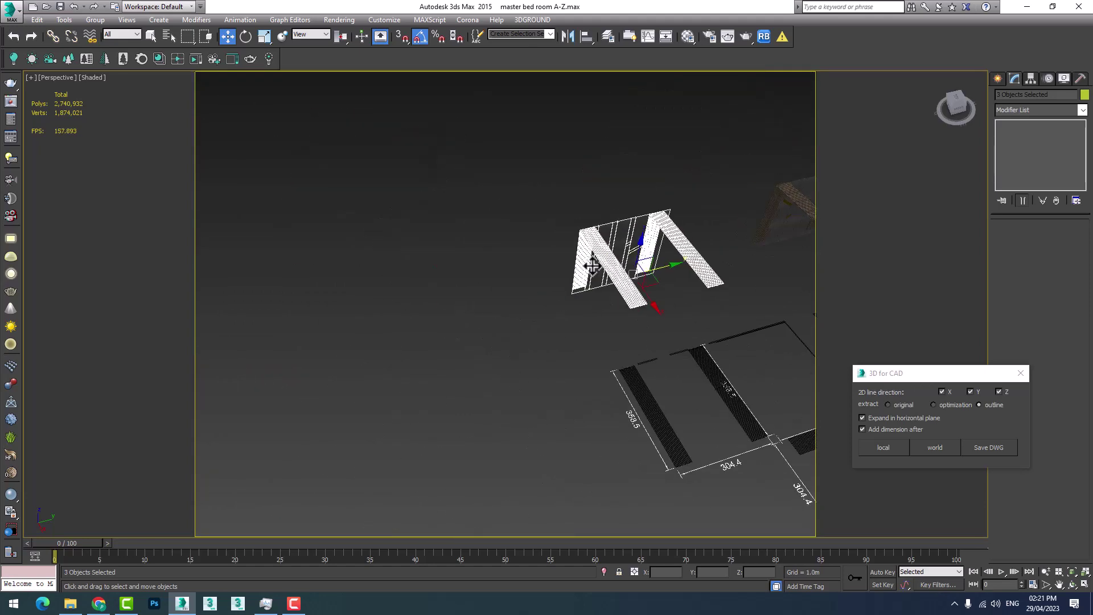
left_click_drag(669, 264, 447, 315, "shift")
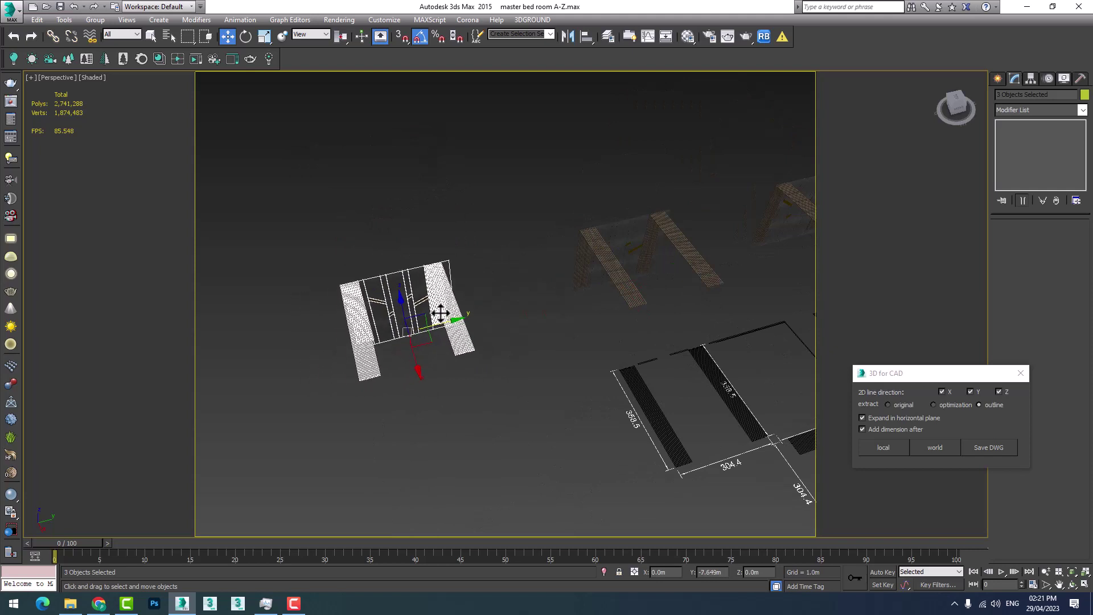
left_click(544, 349)
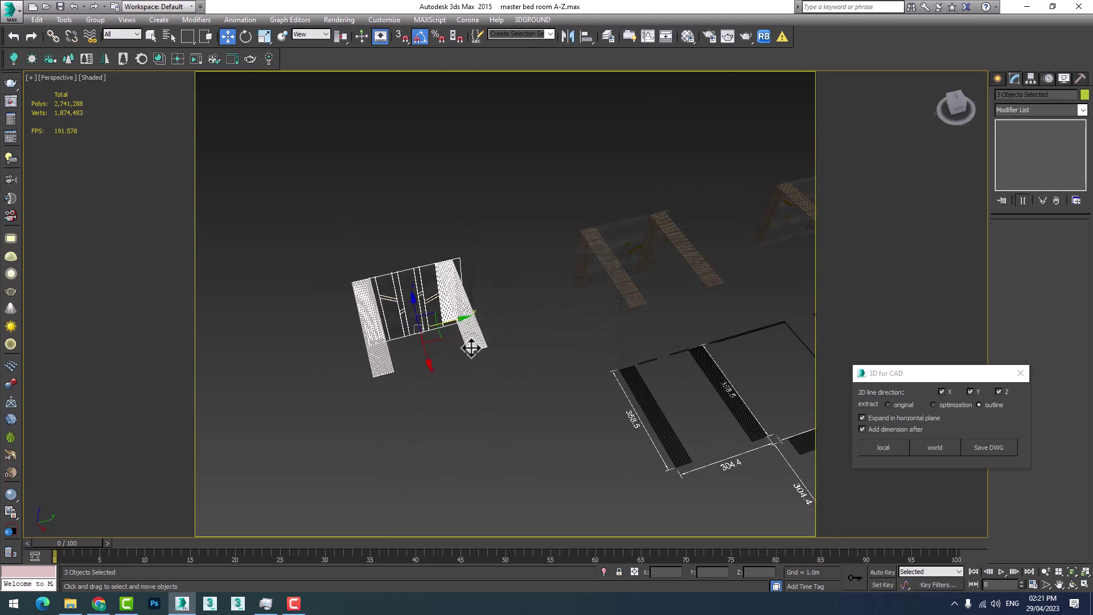
scroll(446, 342, "up", 5)
scroll(465, 337, "down", 3)
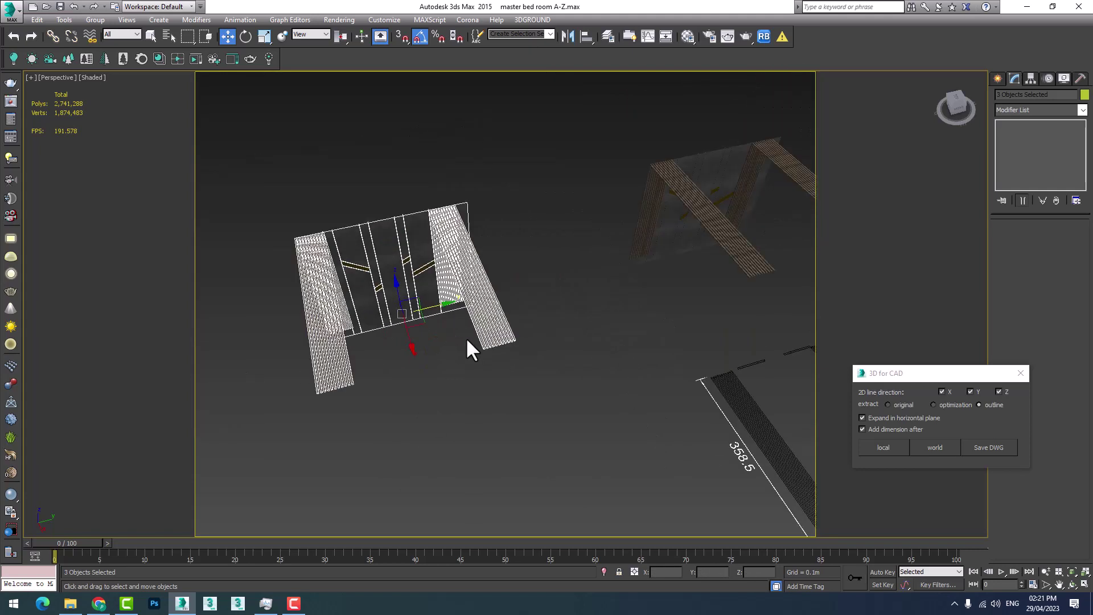
left_click(906, 402)
scroll(429, 382, "up", 3)
middle_click_drag(429, 339, 455, 294)
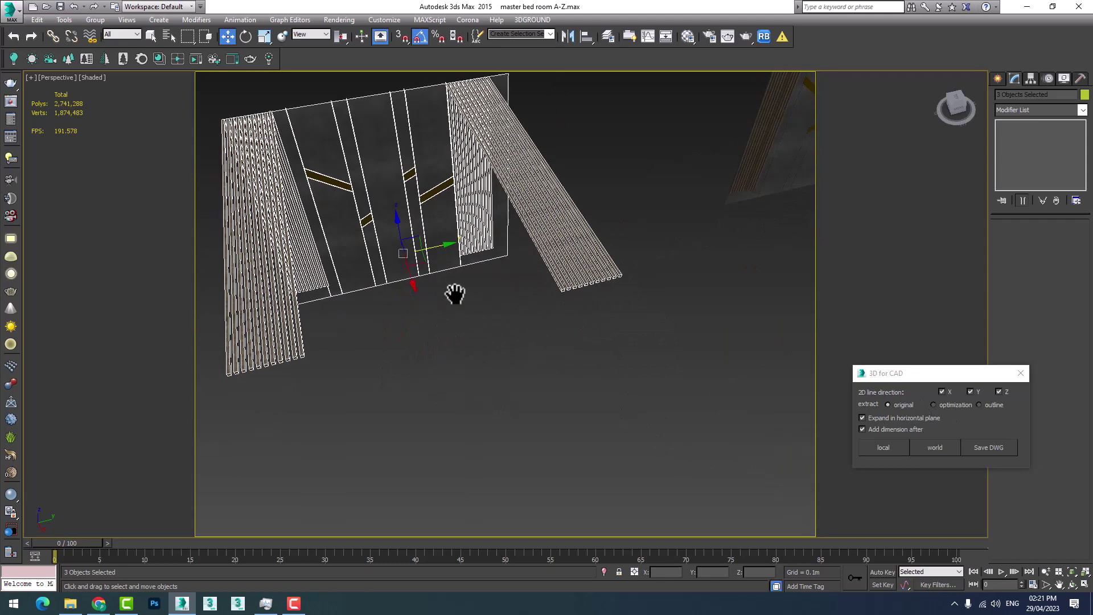
scroll(457, 285, "down", 3)
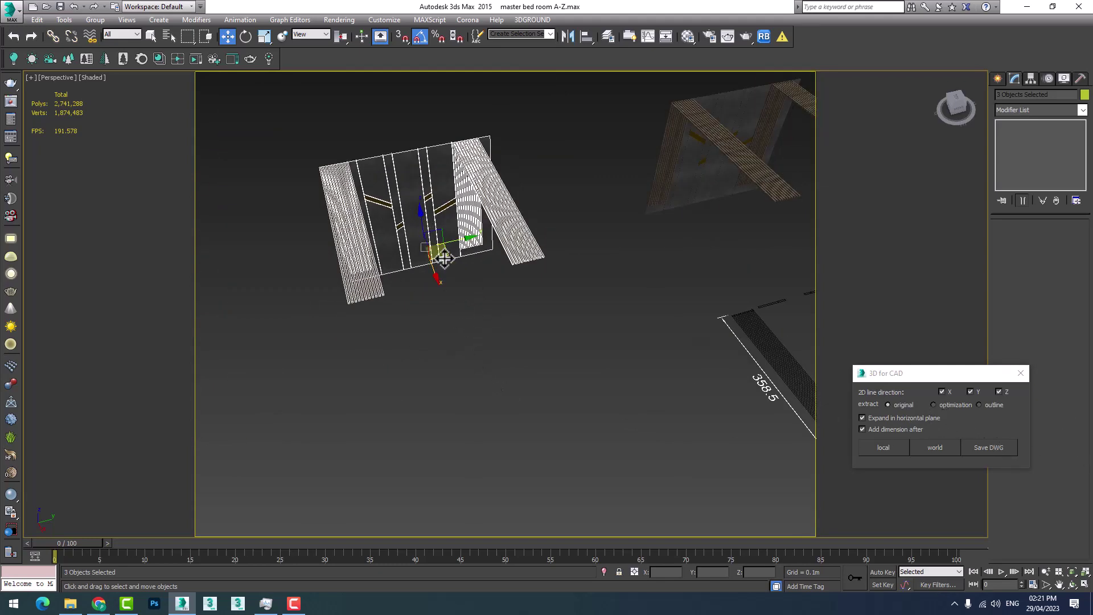
scroll(438, 255, "up", 5)
scroll(438, 254, "down", 4)
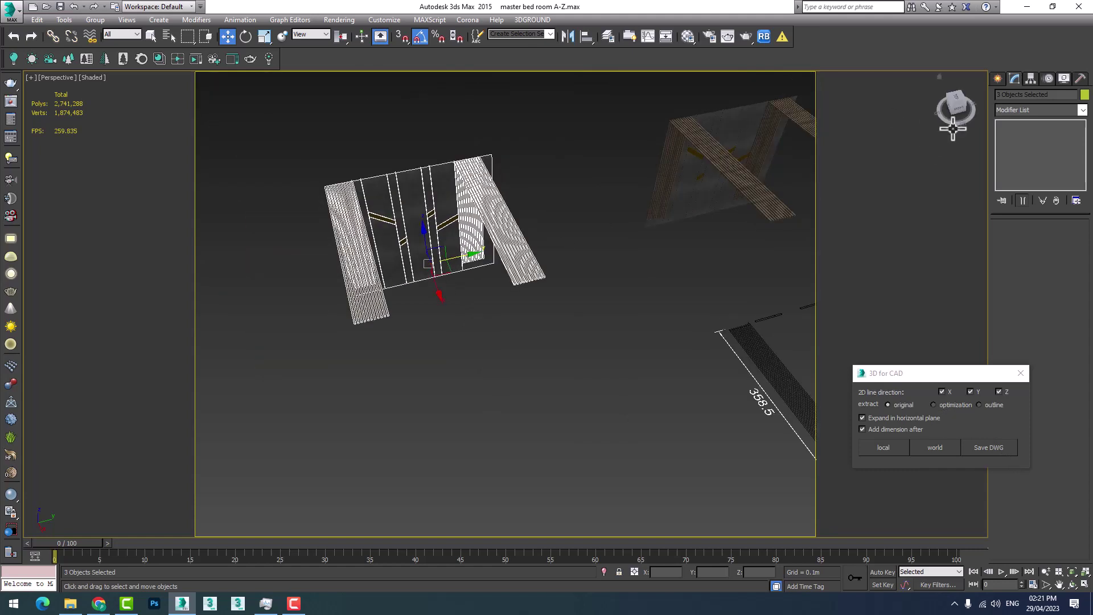
middle_click_drag(538, 319, 548, 287)
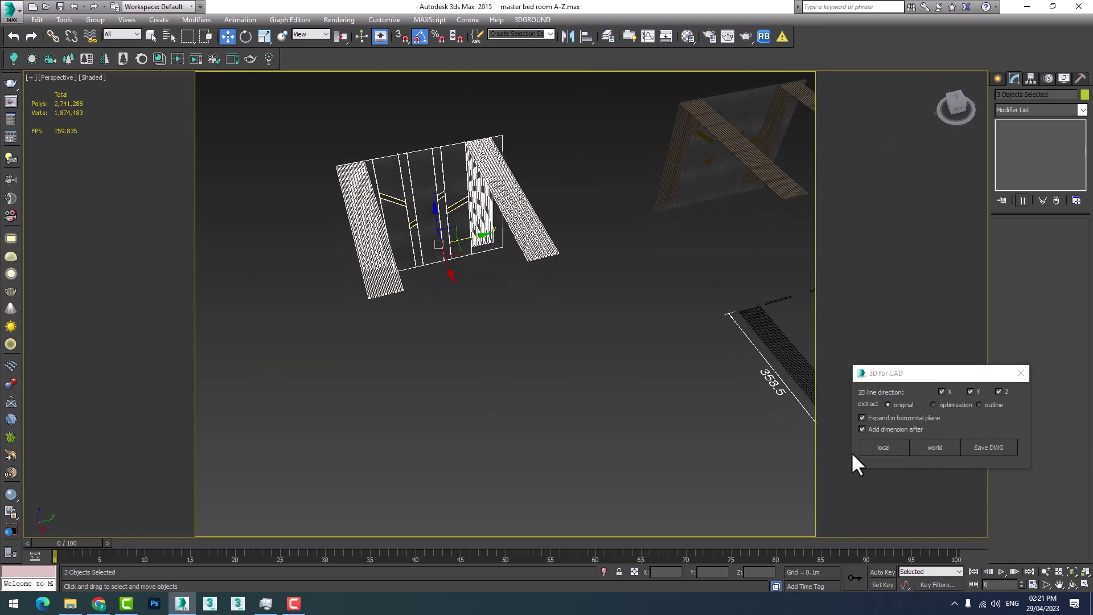
left_click(882, 447)
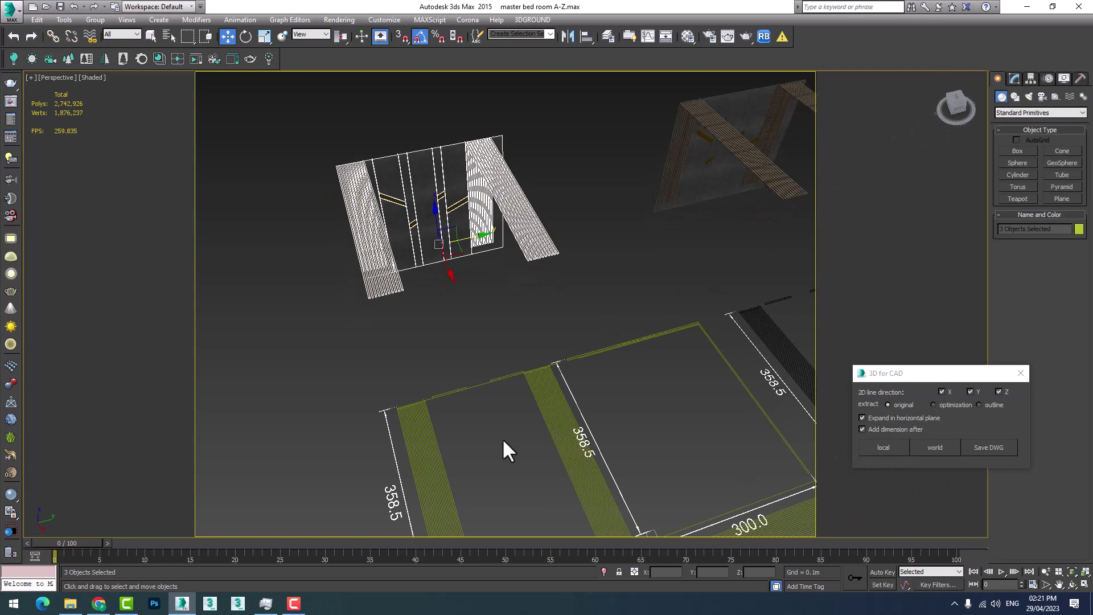
middle_click_drag(502, 439, 409, 374)
scroll(409, 374, "down", 3)
scroll(519, 305, "up", 5)
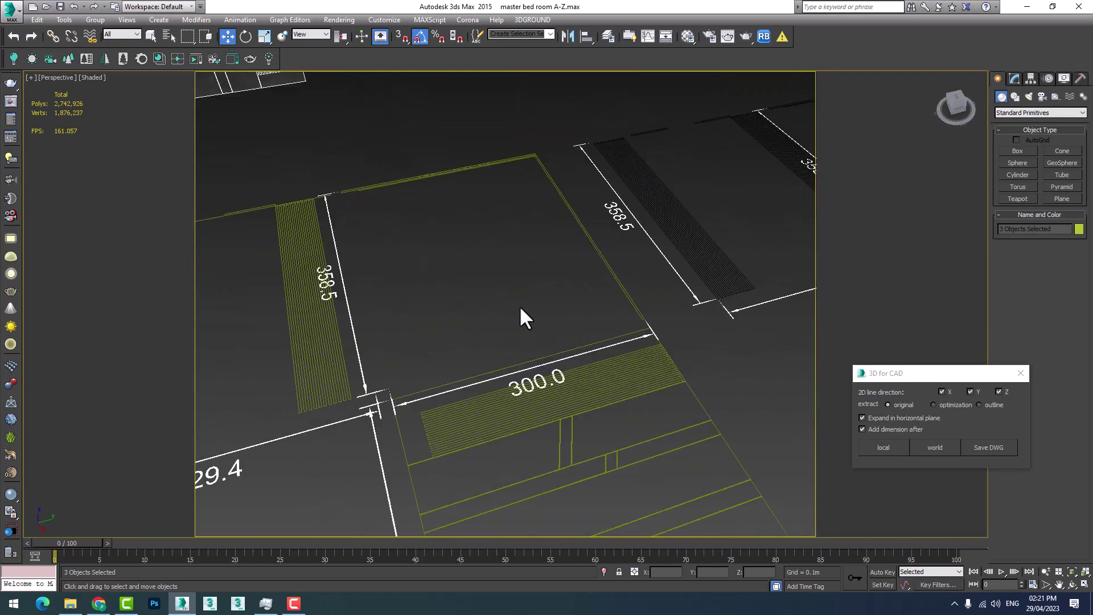
middle_click_drag(519, 305, 557, 284)
scroll(488, 317, "down", 3)
scroll(435, 305, "up", 4)
mouse_move(434, 305)
middle_mouse_down()
mouse_move(542, 427)
mouse_move(556, 392)
middle_mouse_up()
scroll(556, 393, "down", 2)
scroll(531, 358, "down", 2)
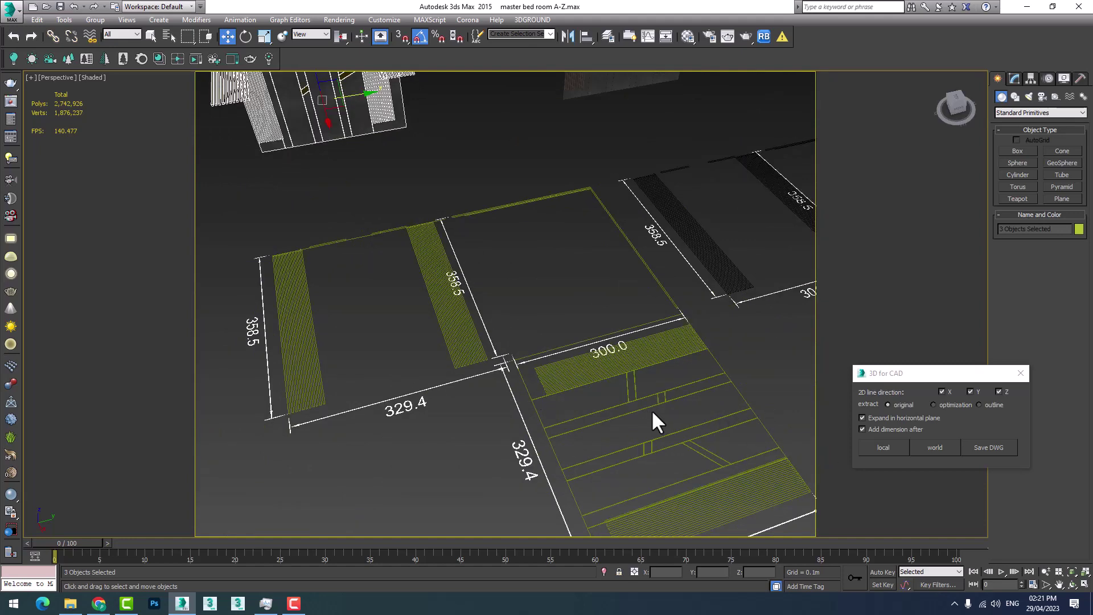
middle_click_drag(651, 409, 518, 275)
scroll(591, 434, "up", 1)
scroll(655, 455, "down", 3)
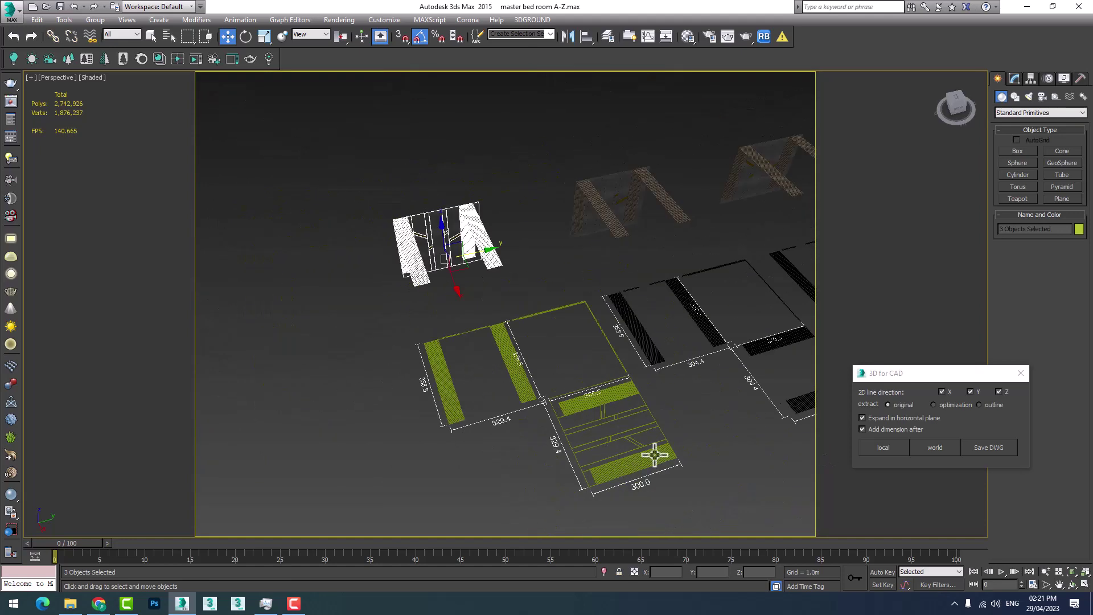
scroll(651, 467, "up", 4)
scroll(664, 366, "up", 1)
scroll(632, 370, "up", 3)
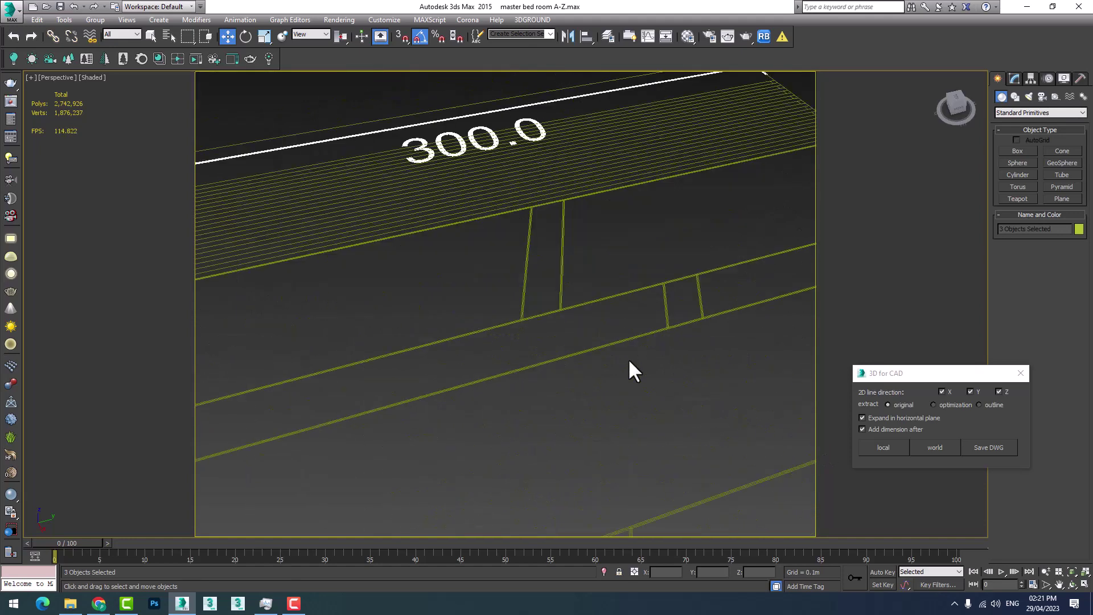
scroll(600, 341, "down", 3)
scroll(667, 415, "down", 2)
scroll(680, 447, "down", 2)
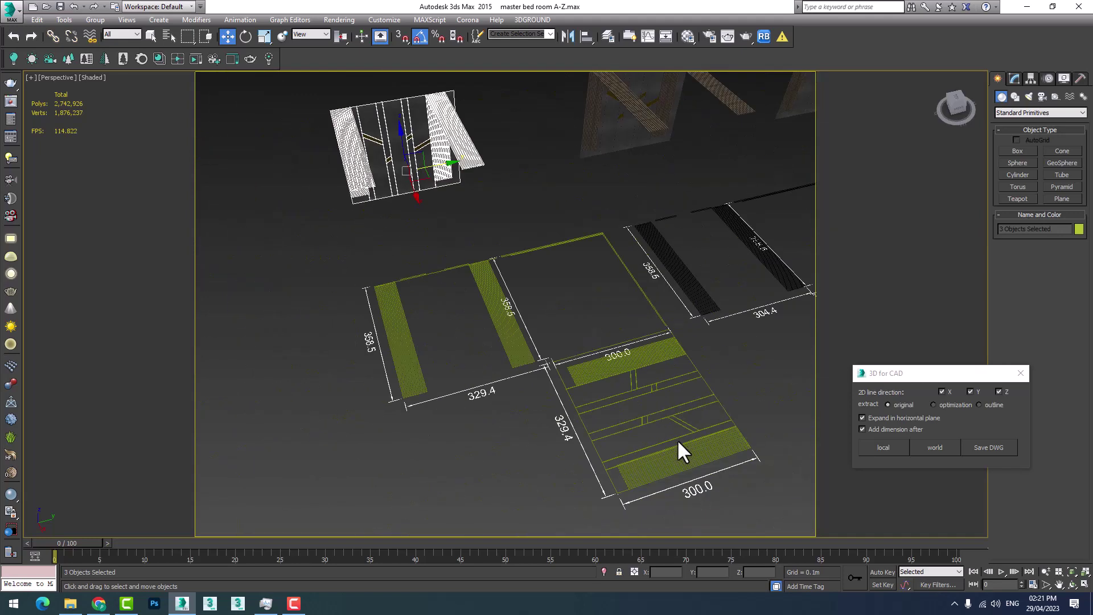
scroll(673, 432, "up", 3)
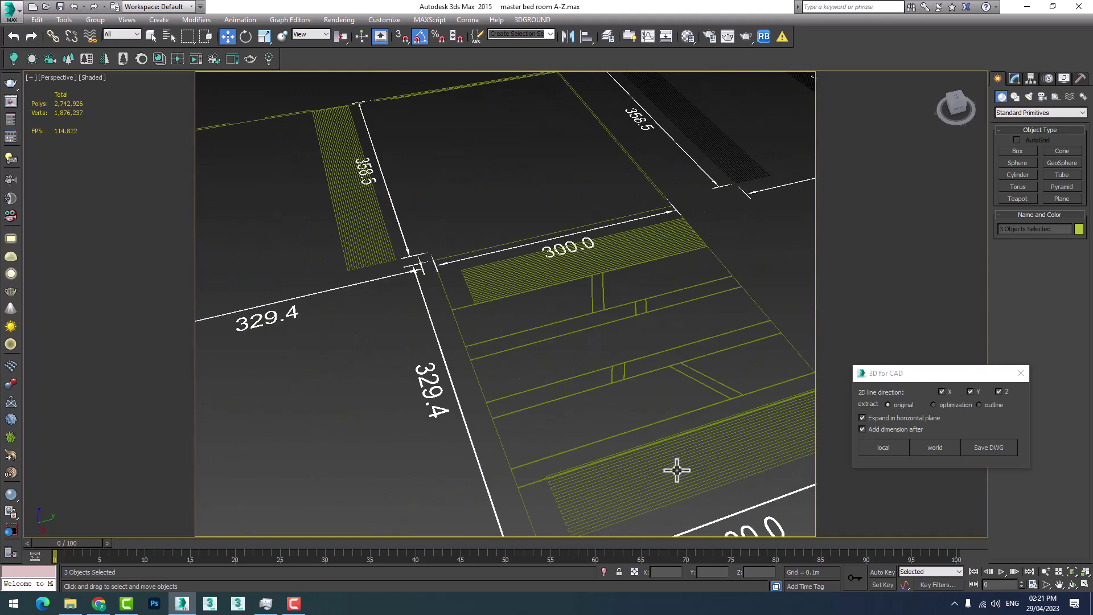
scroll(579, 464, "down", 3)
scroll(593, 464, "up", 3)
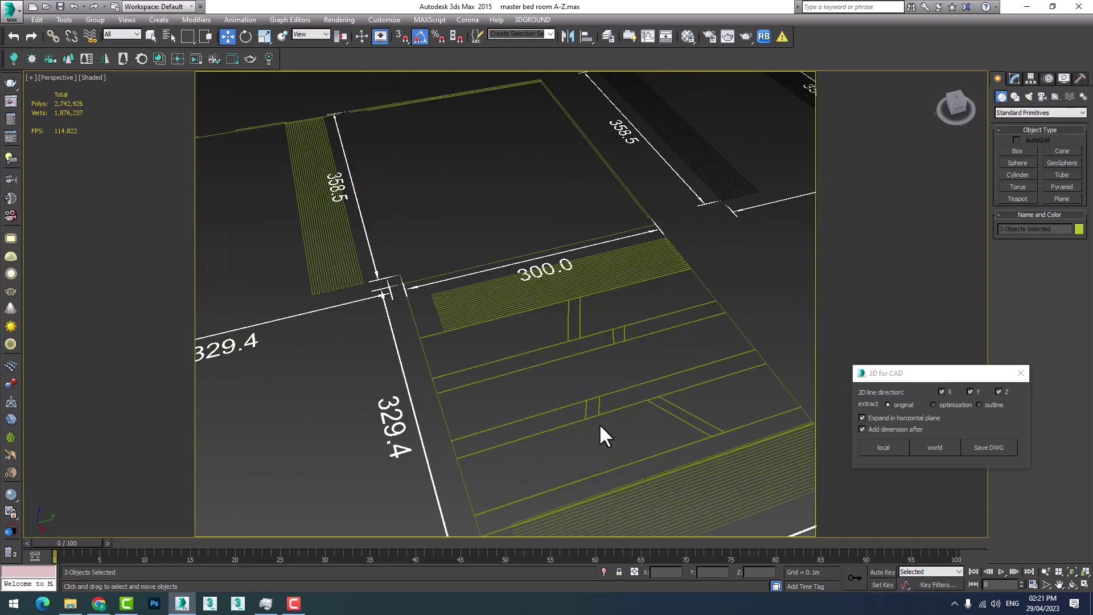
middle_click_drag(598, 419, 474, 364)
scroll(483, 344, "up", 3)
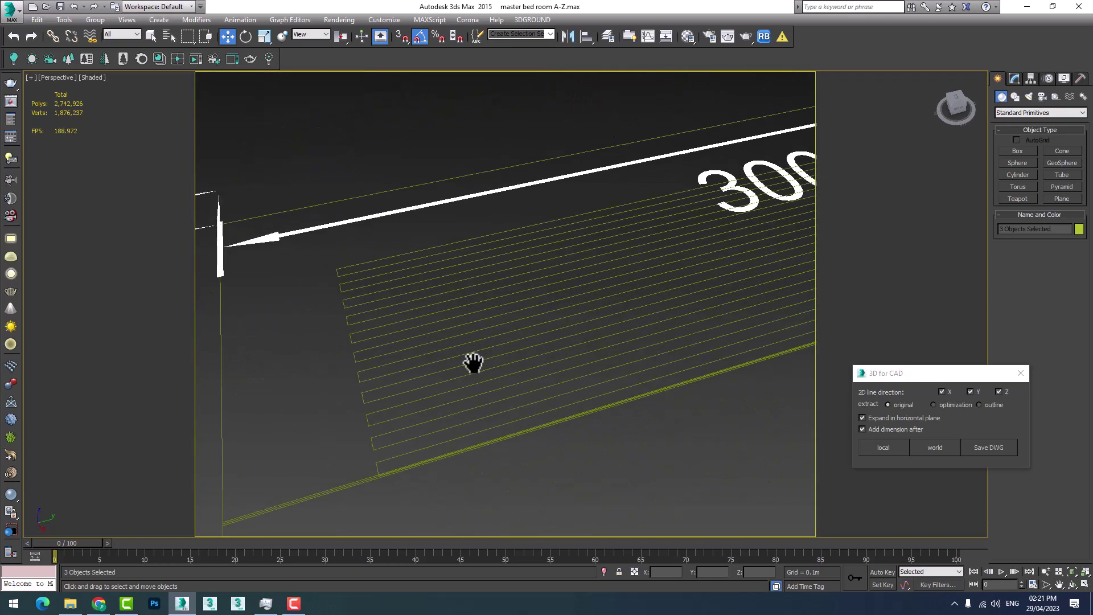
scroll(490, 418, "down", 2)
scroll(578, 439, "down", 2)
scroll(537, 420, "up", 3)
scroll(507, 398, "up", 3)
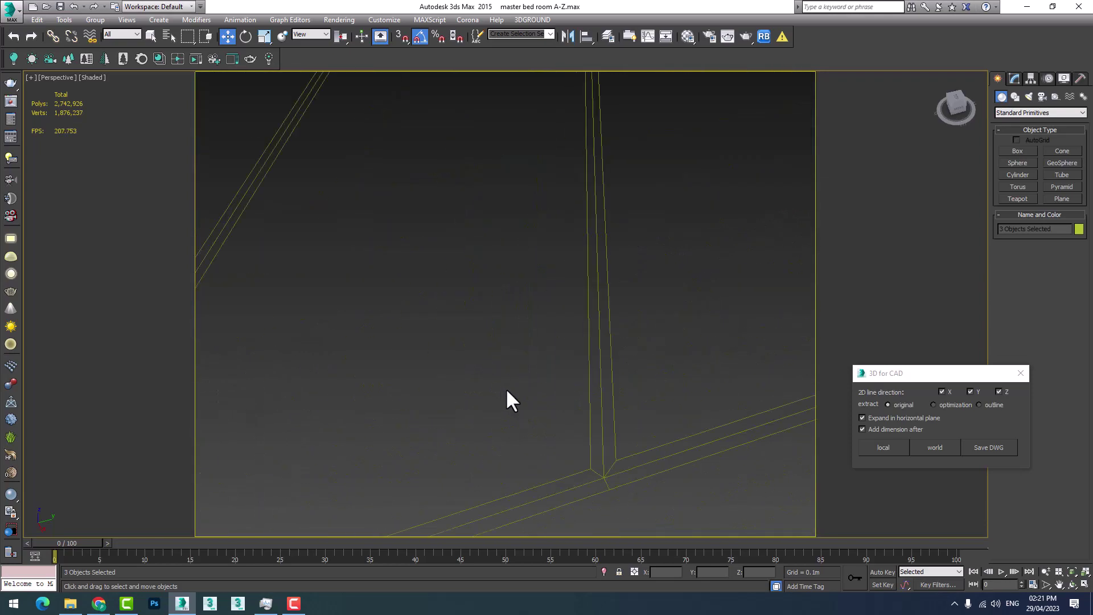
scroll(593, 439, "down", 2)
scroll(596, 439, "down", 2)
scroll(595, 439, "up", 4)
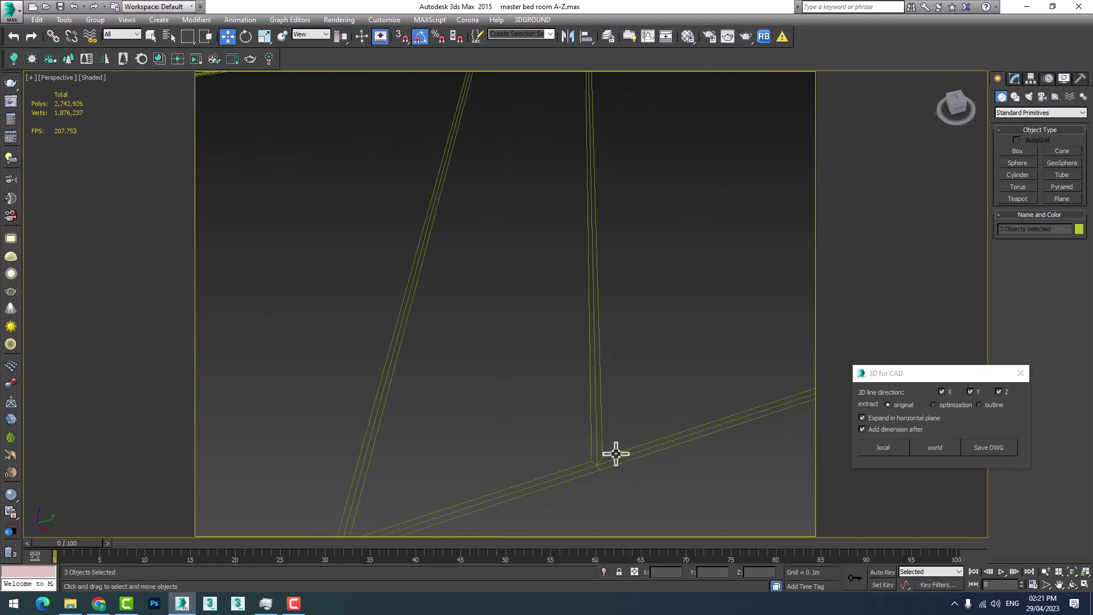
middle_click_drag(617, 452, 420, 461)
scroll(639, 411, "down", 3)
scroll(378, 420, "down", 1)
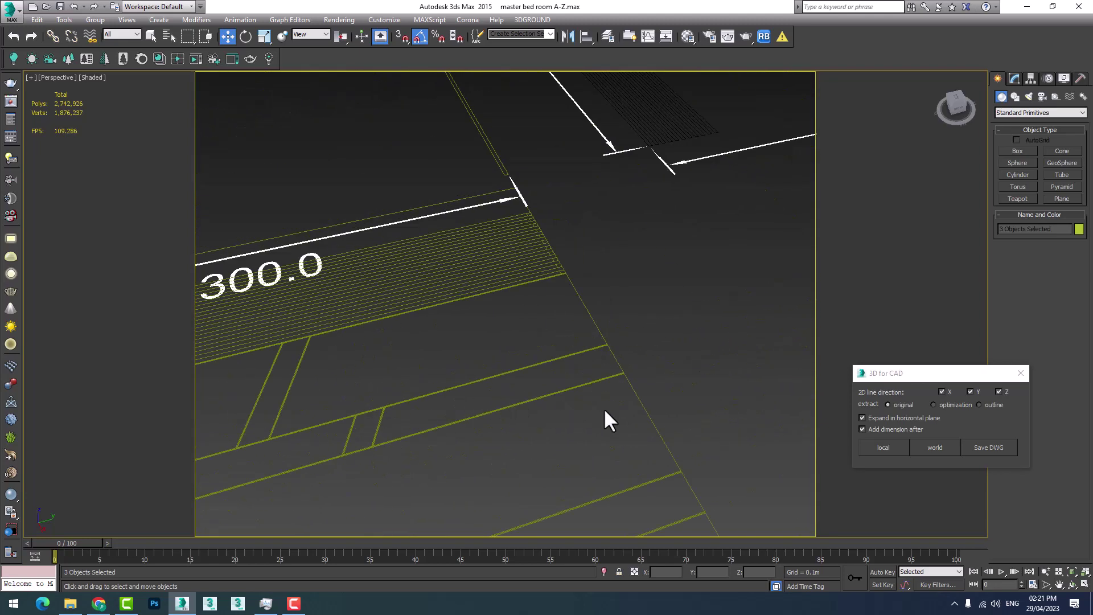
scroll(603, 407, "down", 2)
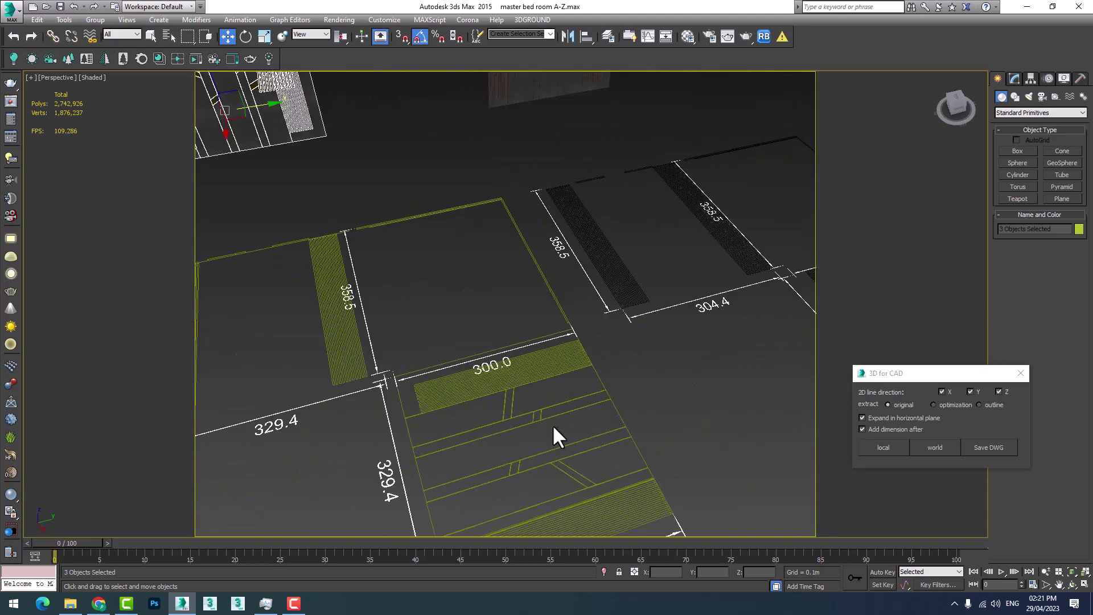
Step: Return to the four-view layout and zoom in on the selection
left_click(1084, 585)
scroll(291, 398, "up", 2)
scroll(319, 375, "up", 2)
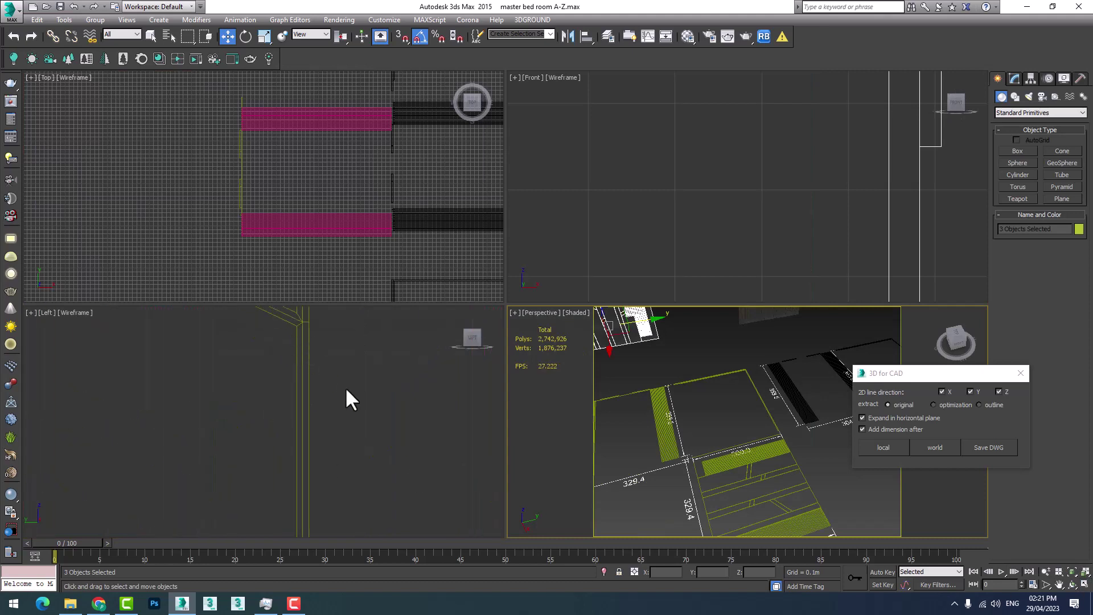
scroll(345, 387, "up", 2)
scroll(758, 463, "down", 5)
scroll(734, 449, "up", 3)
scroll(797, 463, "up", 1)
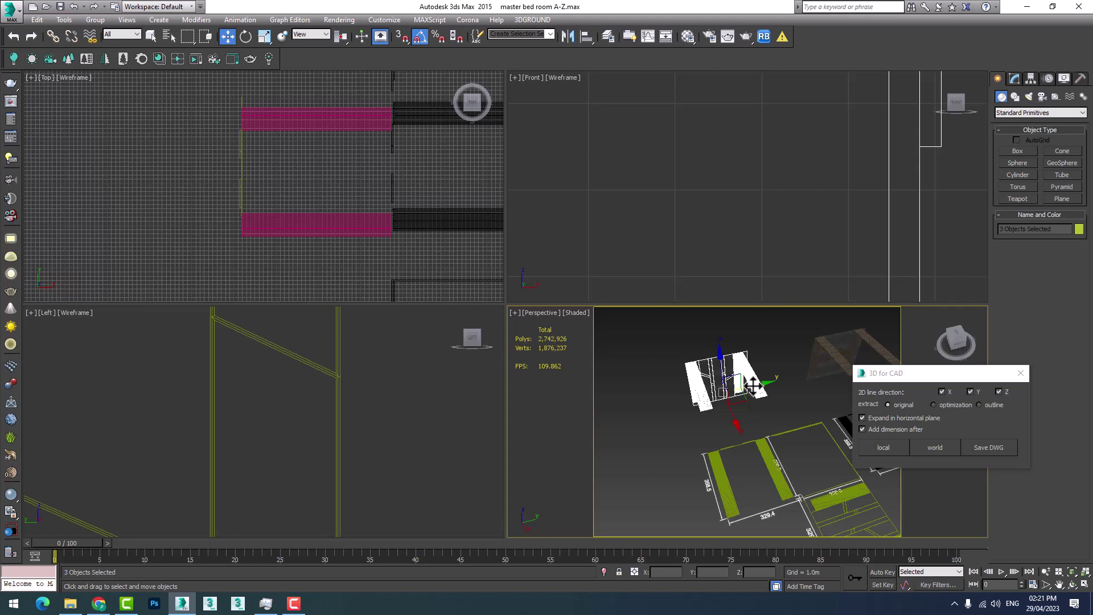
Step: Cancel the copy drag and set 3D for CAD extraction to optimization mode
left_click_drag(753, 387, 633, 412, "shift")
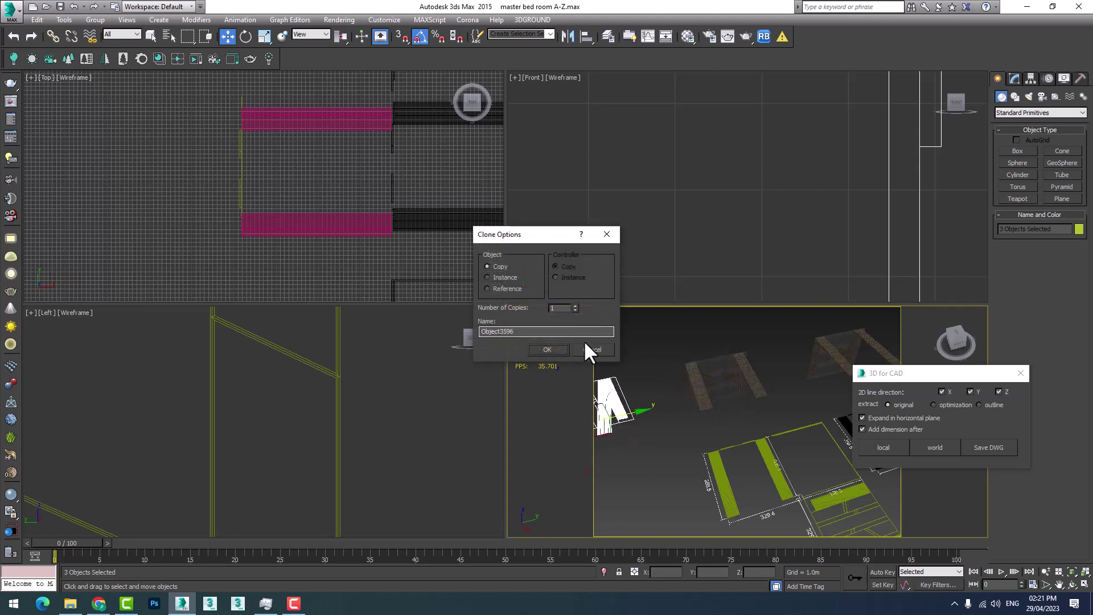
left_click(547, 349)
left_click(934, 405)
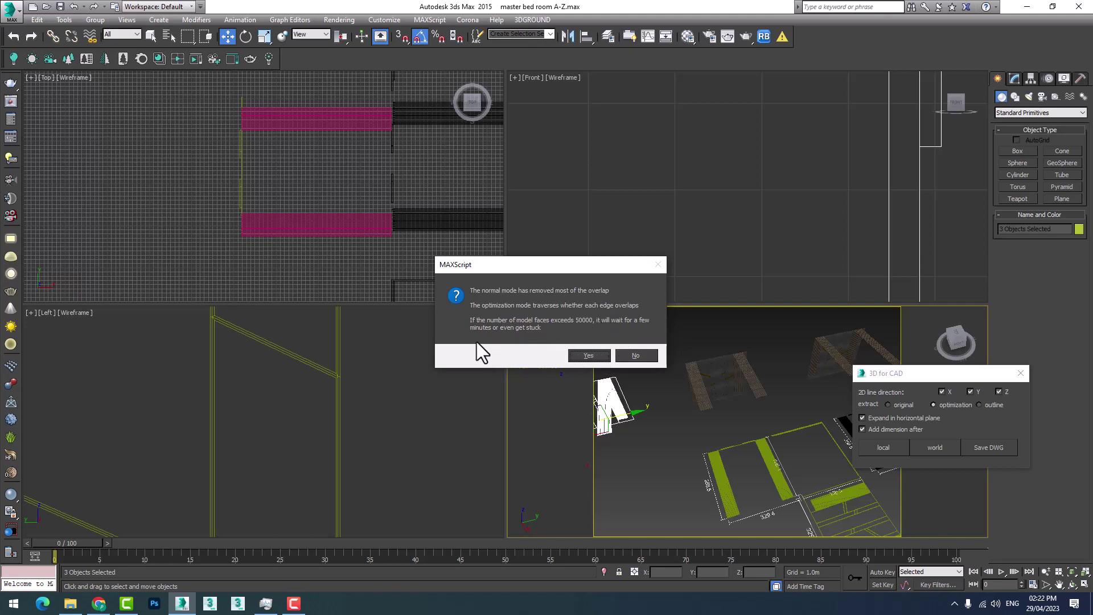
Step: Accept optimization mode and extract dimensioned outlines in local coordinates
left_click(576, 357)
middle_click_drag(702, 384, 735, 399, "alt")
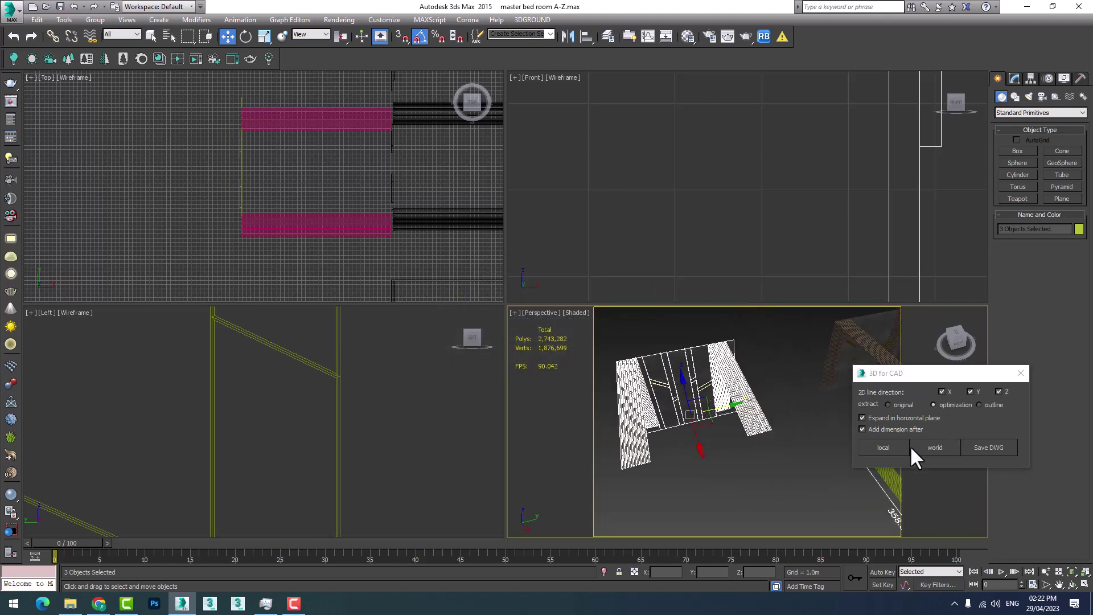
left_click(883, 445)
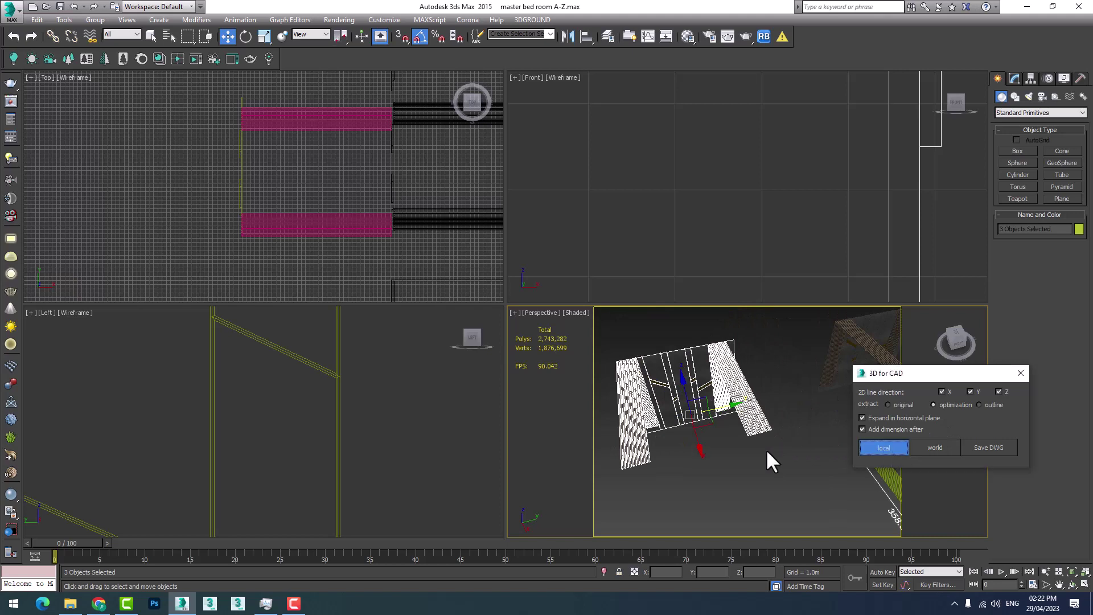
Step: Pan and zoom across the new floor outlines to check them
middle_click_drag(763, 433, 717, 373)
scroll(719, 370, "down", 3)
scroll(726, 371, "up", 2)
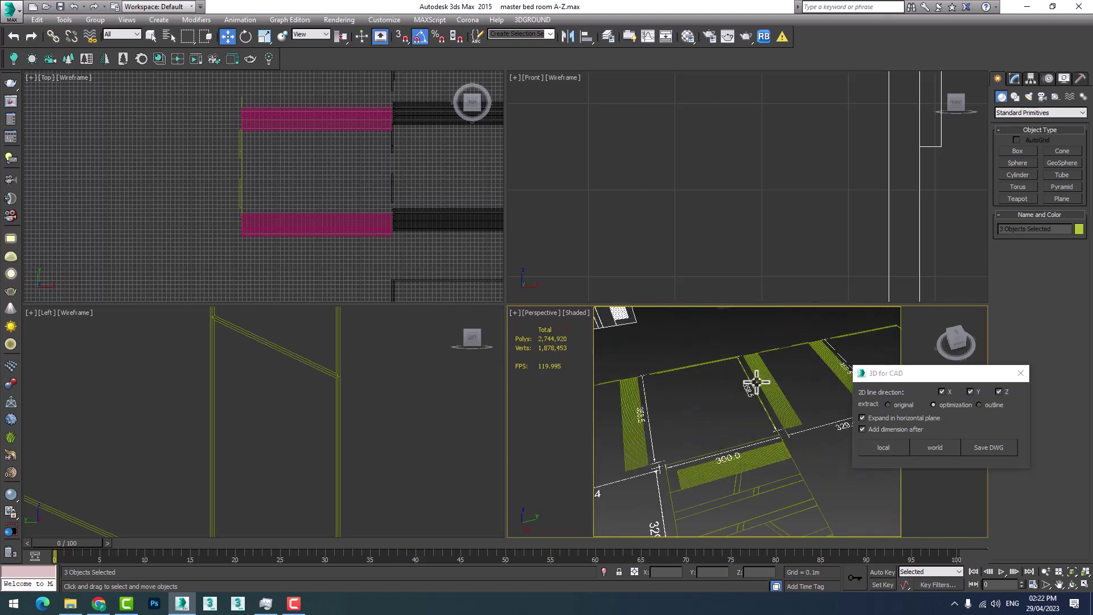
scroll(734, 373, "up", 2)
scroll(739, 376, "up", 1)
scroll(739, 376, "up", 2)
scroll(769, 400, "down", 3)
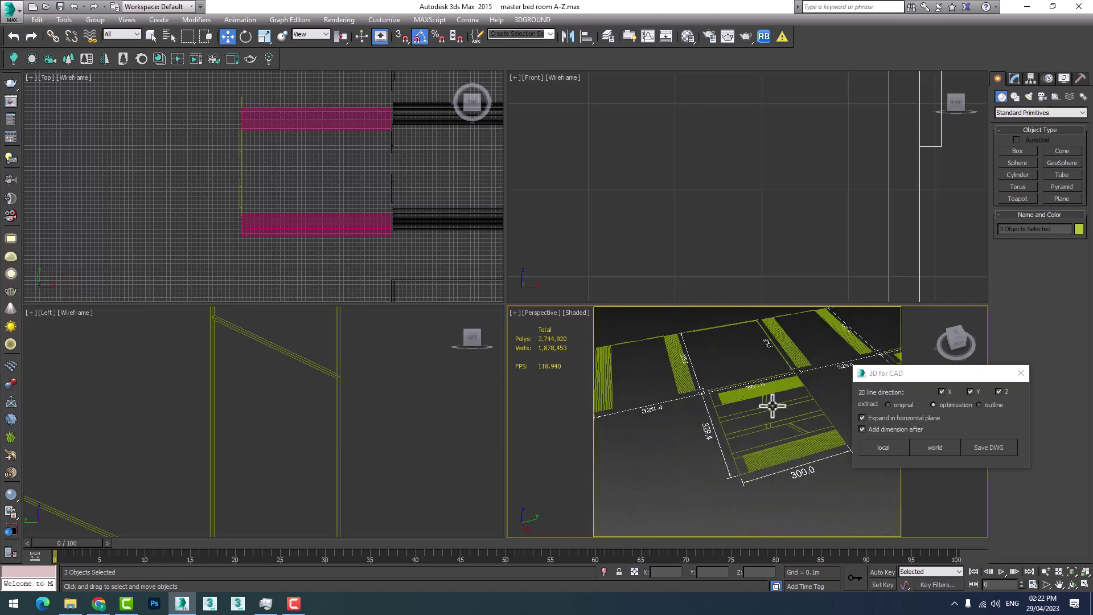
scroll(763, 410, "up", 2)
scroll(712, 444, "up", 2)
scroll(674, 454, "up", 2)
scroll(689, 399, "up", 2)
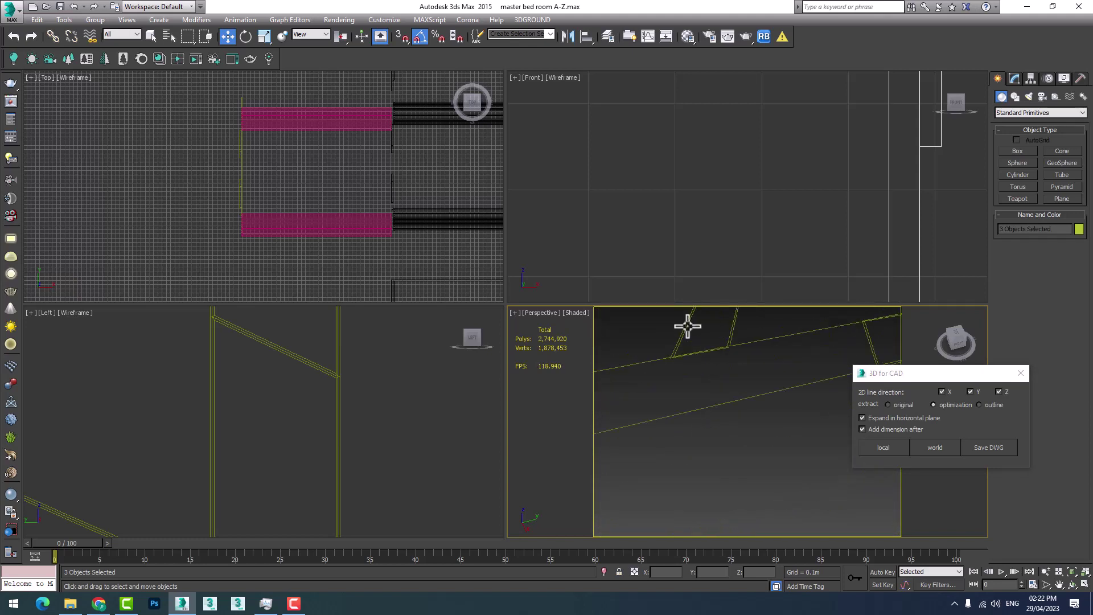
scroll(683, 405, "up", 1)
scroll(661, 444, "up", 2)
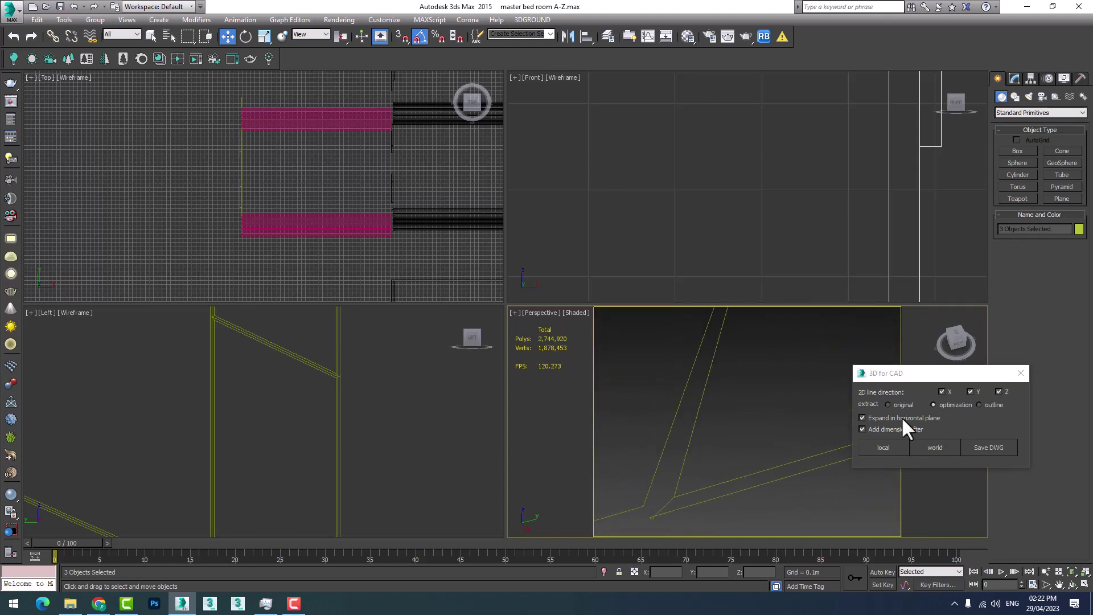
scroll(672, 477, "up", 2)
mouse_move(692, 484)
middle_mouse_down()
mouse_move(724, 456)
mouse_move(634, 407)
mouse_move(716, 426)
middle_mouse_up()
scroll(725, 449, "down", 2)
scroll(740, 456, "up", 2)
scroll(797, 473, "up", 2)
scroll(642, 378, "down", 2)
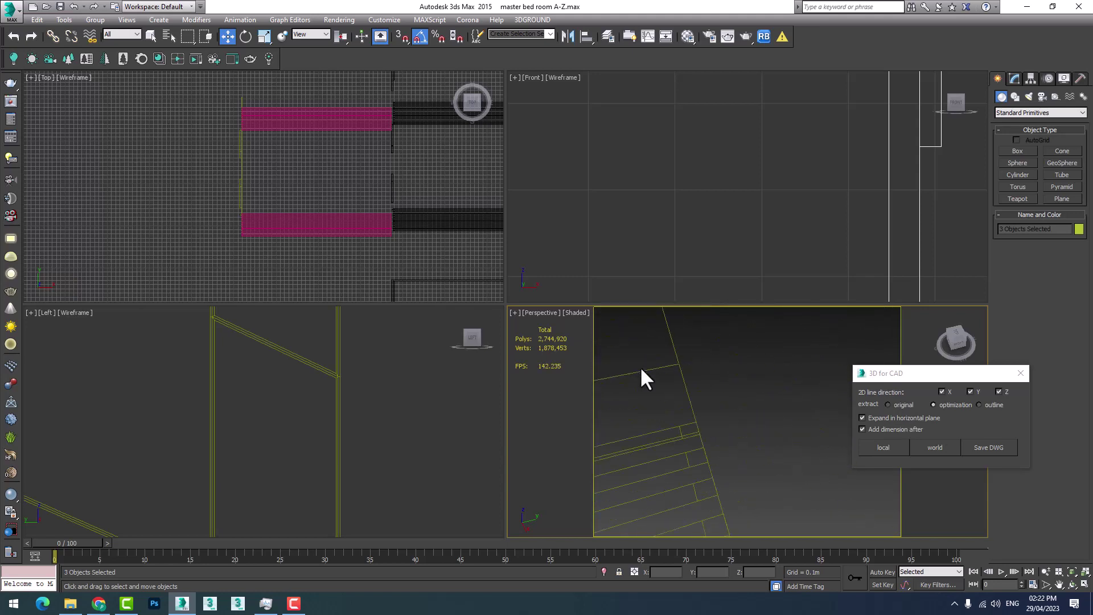
scroll(693, 434, "down", 2)
scroll(718, 429, "down", 2)
scroll(729, 421, "down", 2)
mouse_move(727, 412)
middle_mouse_down()
mouse_move(740, 429)
mouse_move(735, 486)
middle_mouse_up()
scroll(731, 487, "down", 2)
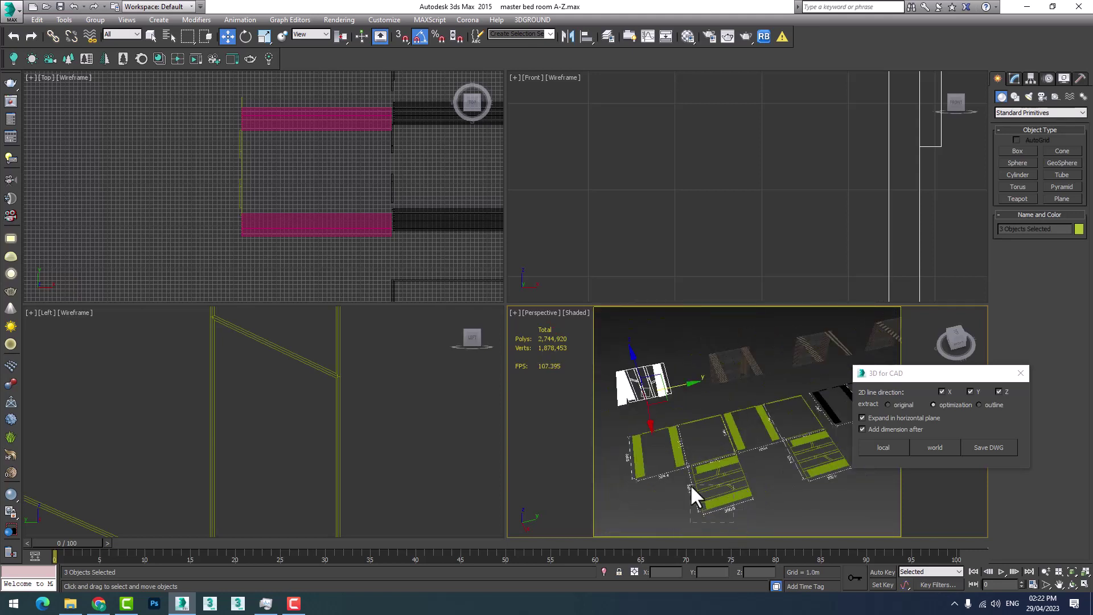
Step: Delete the earlier pair of floor outlines
left_click_drag(657, 449, 643, 460)
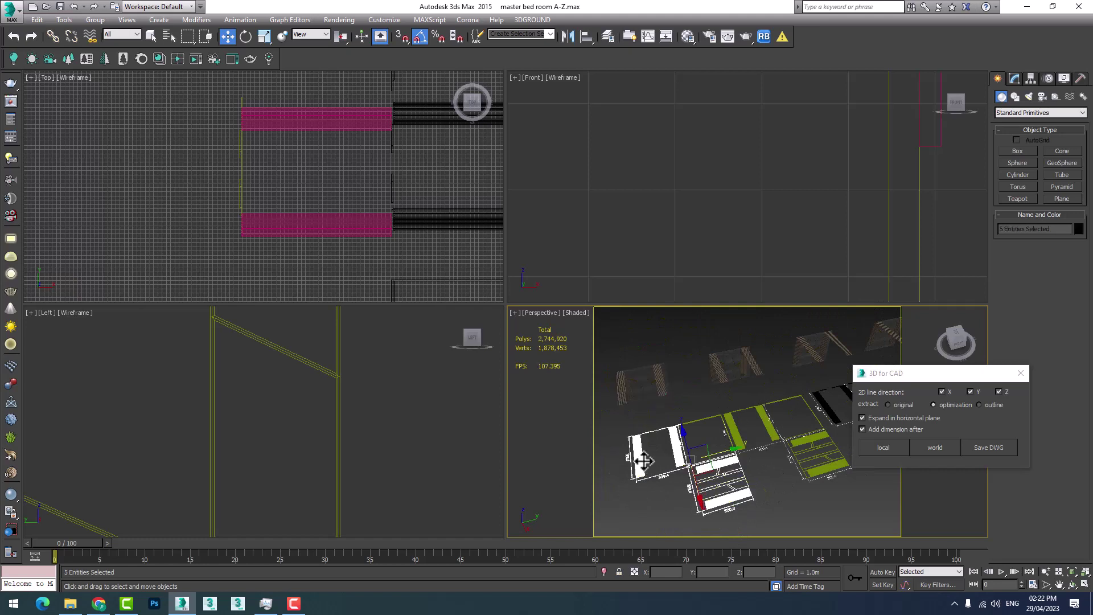
key("Delete")
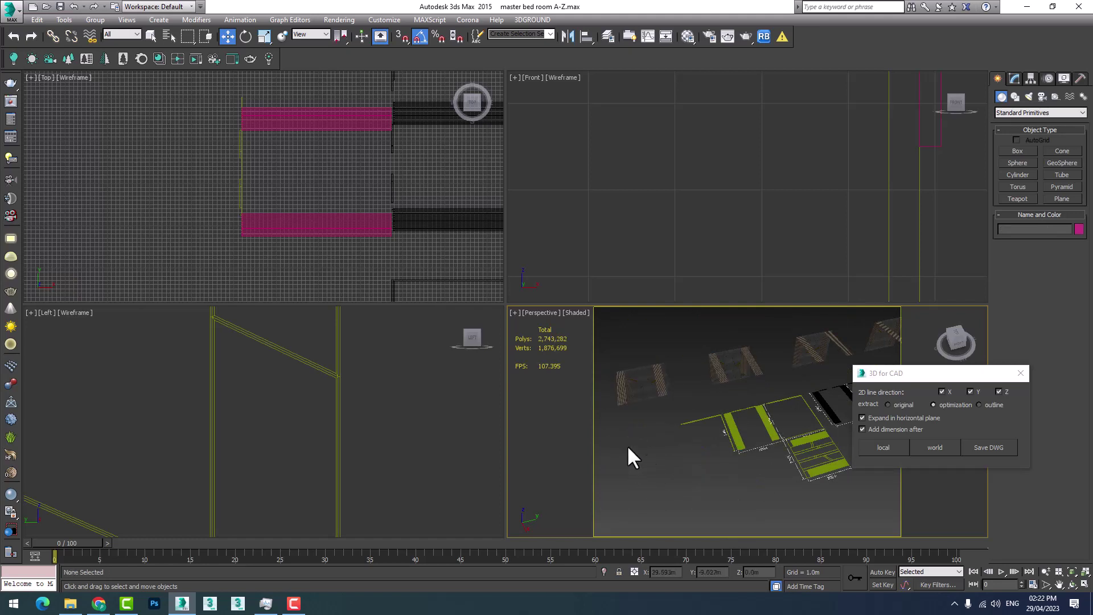
scroll(737, 415, "up", 3)
scroll(738, 425, "up", 3)
scroll(703, 401, "up", 2)
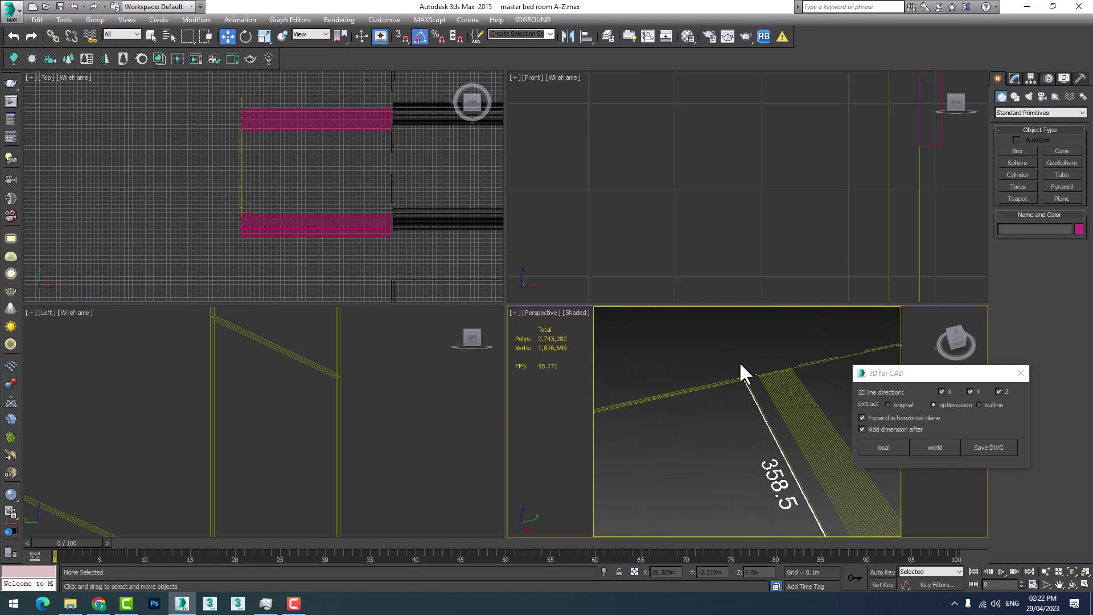
Step: Delete the corner outline together with its 358.5 dimension
left_click_drag(745, 364, 686, 448)
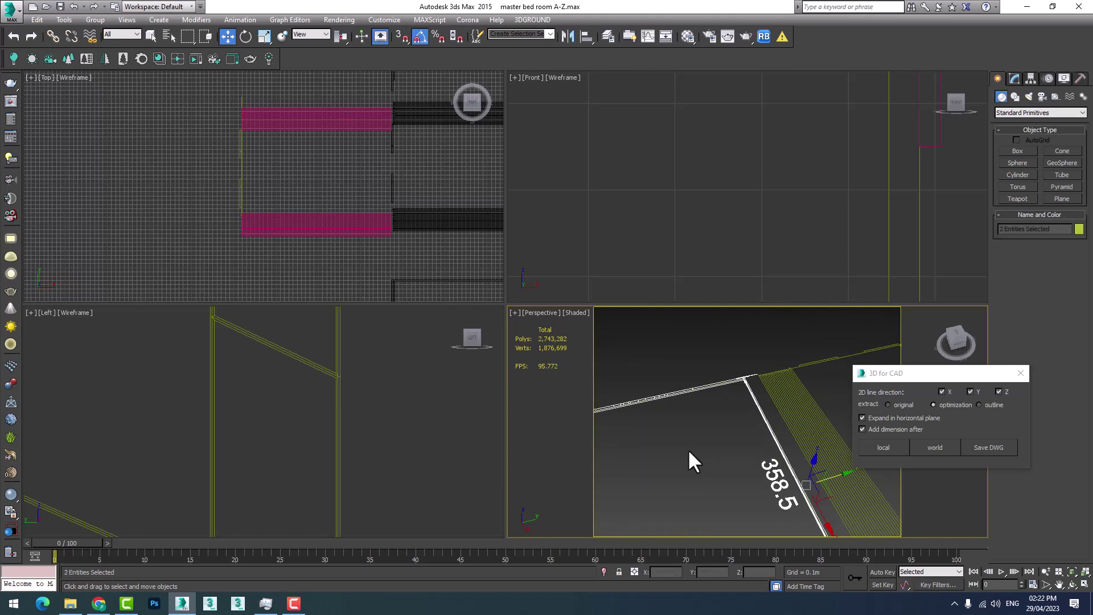
key("Delete")
scroll(689, 451, "down", 5)
scroll(661, 483, "down", 3)
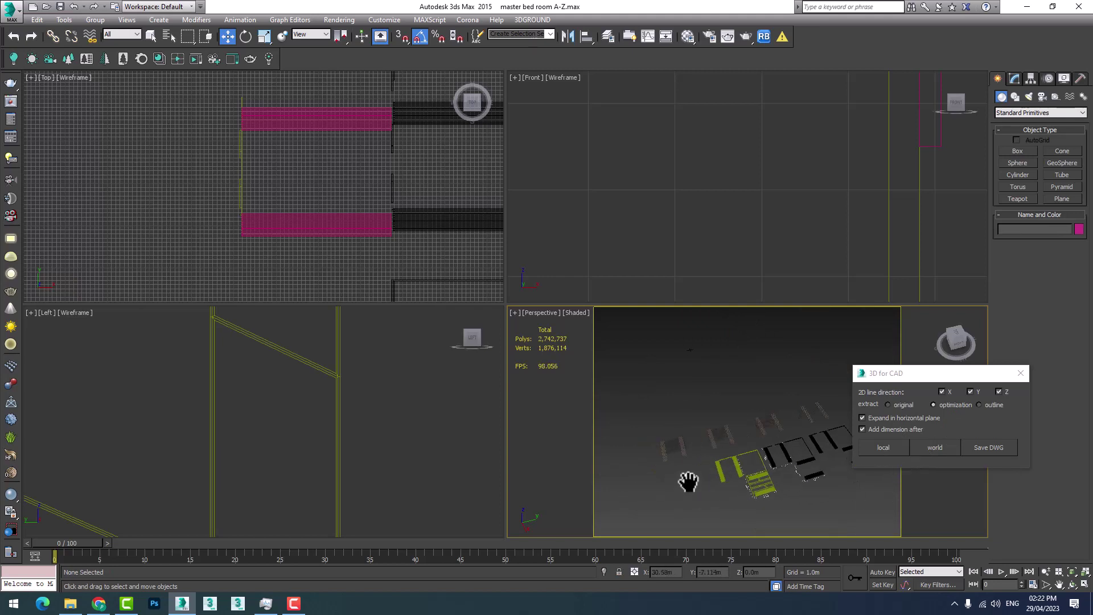
scroll(690, 455, "up", 3)
scroll(686, 432, "up", 5)
Step: Select the three white wall-panel pieces and drag out a copy beside them
left_click(677, 398)
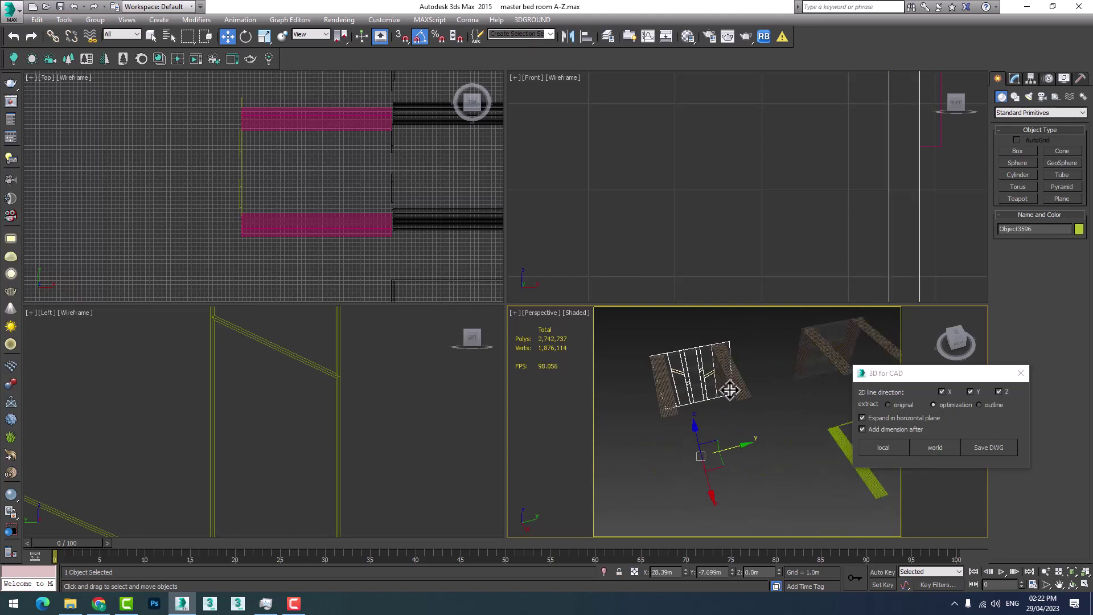
scroll(733, 387, "up", 3)
scroll(738, 386, "down", 1)
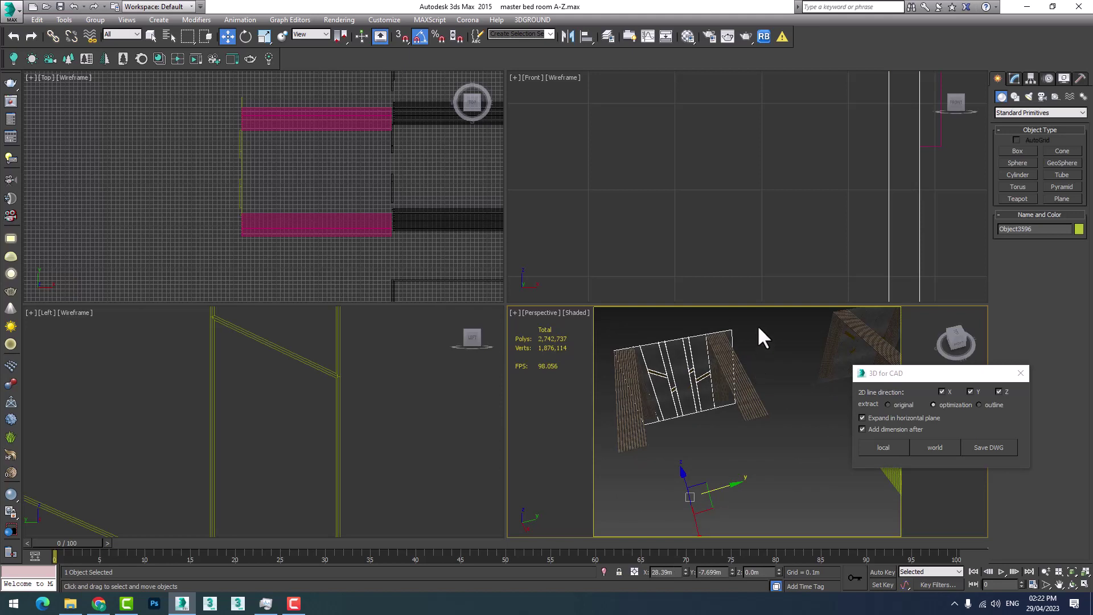
left_click_drag(575, 487, 576, 487)
scroll(735, 458, "down", 4)
middle_click_drag(734, 450, 811, 406)
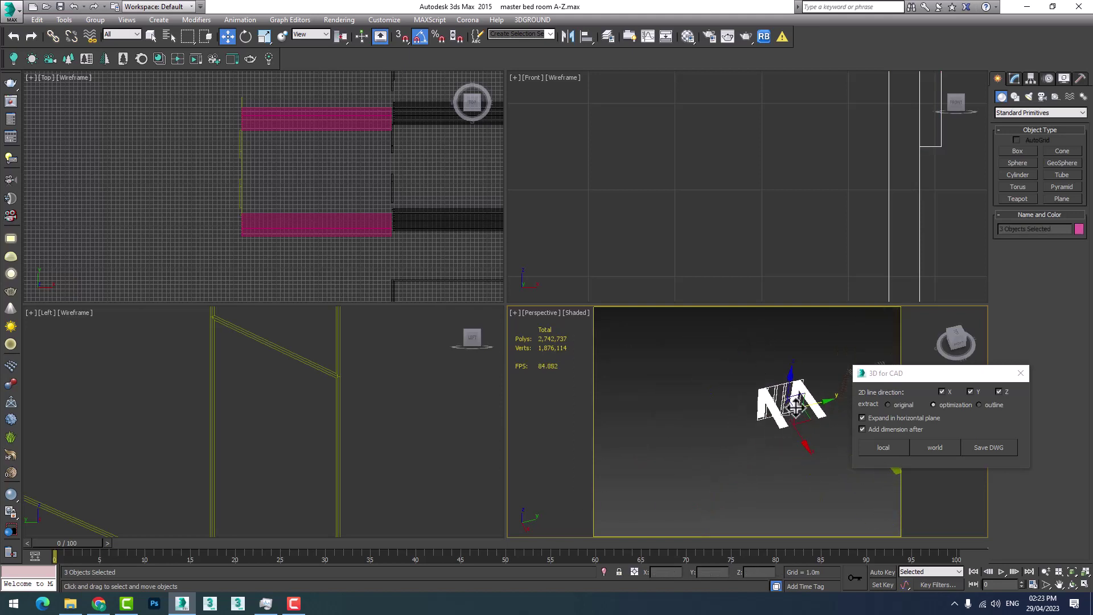
left_click_drag(813, 405, 754, 439, "shift")
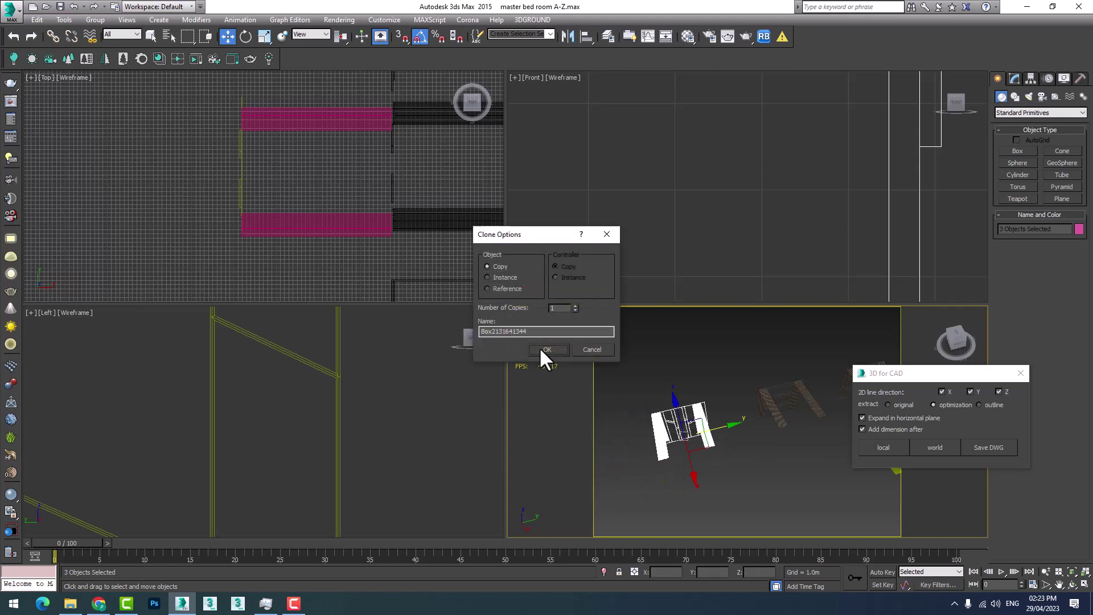
Step: Confirm the copy and rotate the three panels about −38° around Z
left_click(546, 349)
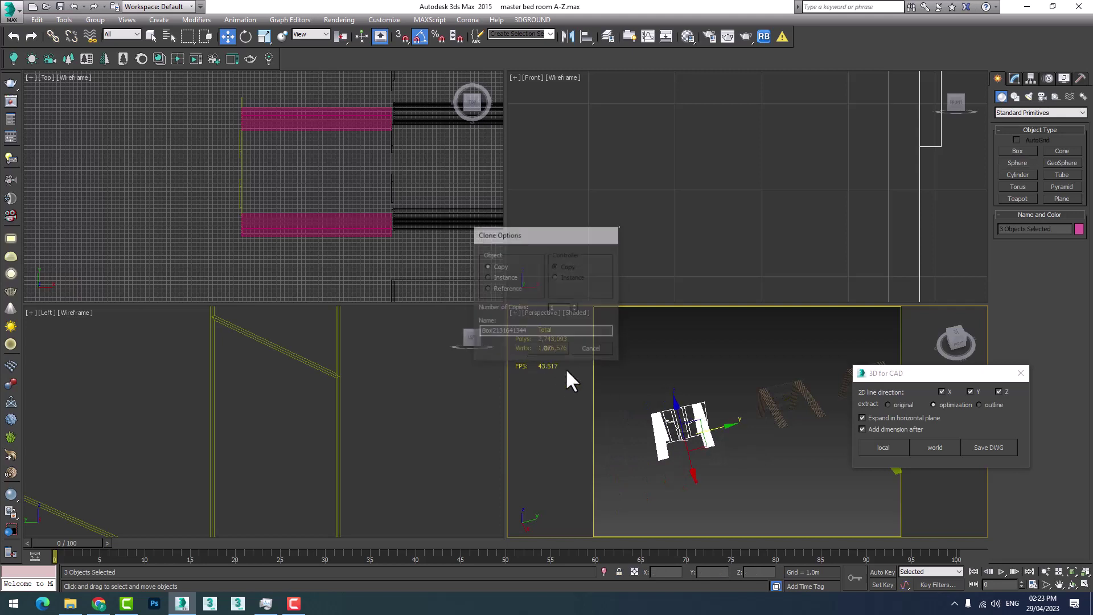
left_click(246, 36)
mouse_move(668, 480)
left_mouse_down()
mouse_move(693, 477)
mouse_move(680, 474)
mouse_move(685, 454)
left_mouse_up()
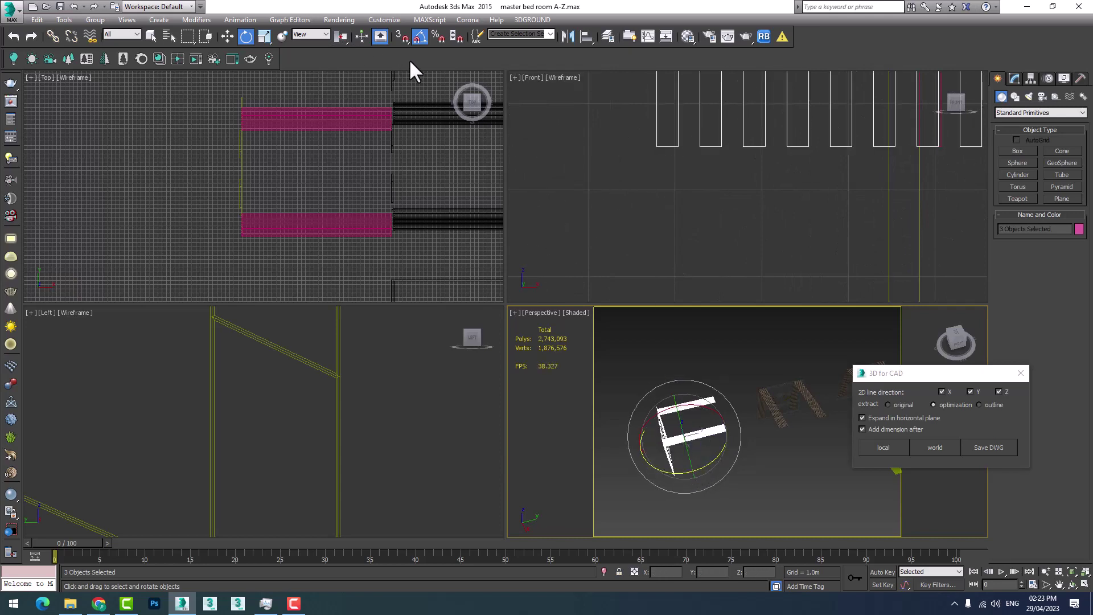
mouse_move(675, 456)
left_mouse_down()
mouse_move(644, 474)
mouse_move(661, 475)
mouse_move(632, 481)
left_mouse_up()
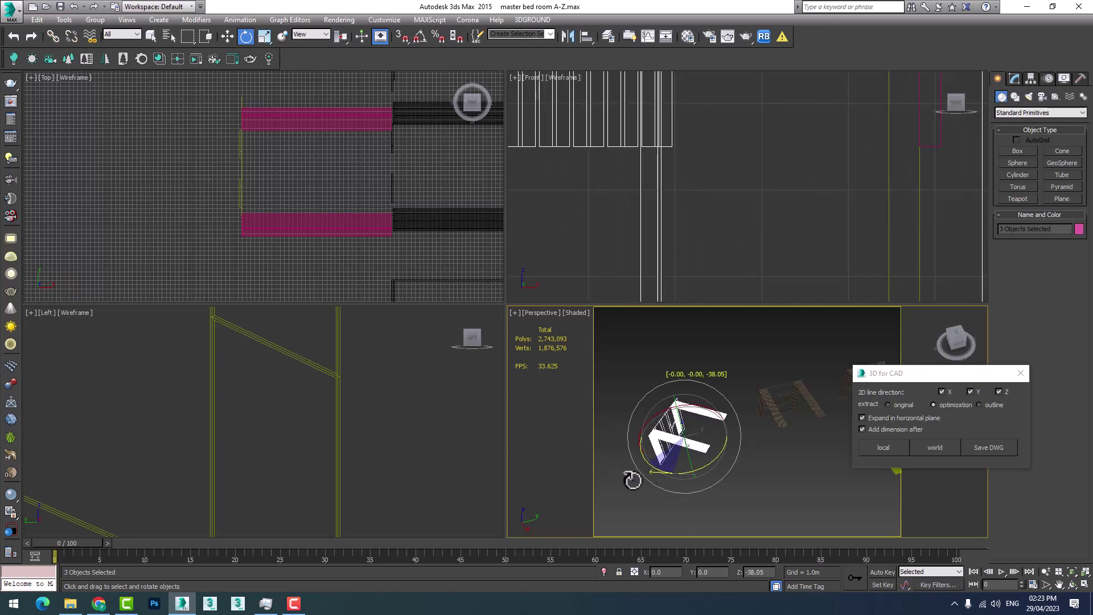
scroll(683, 450, "up", 5)
scroll(683, 450, "down", 5)
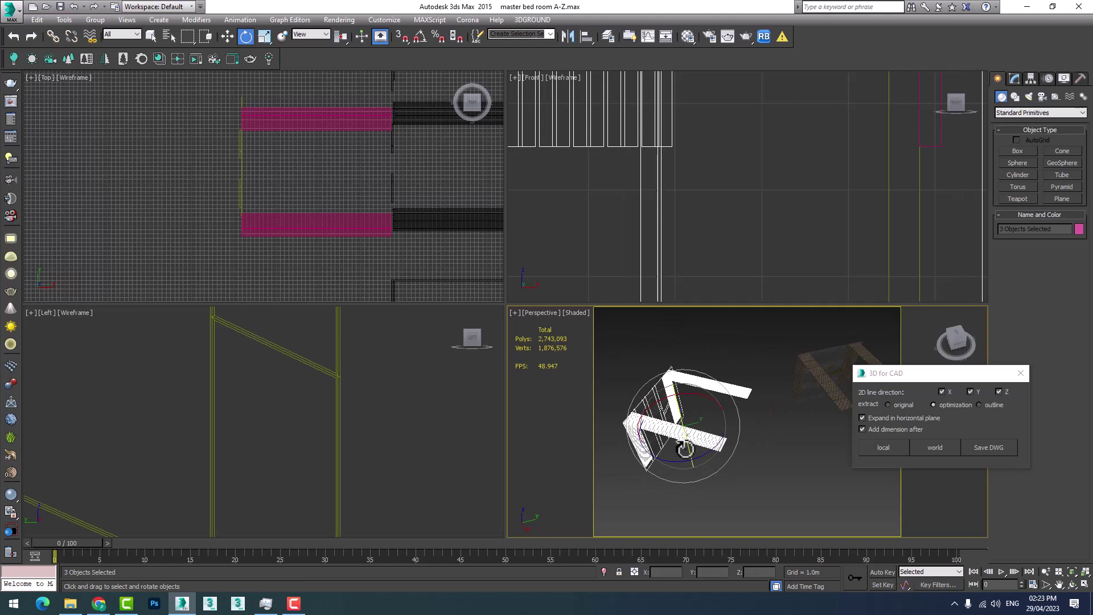
Step: Maximize the Perspective viewport and generate world-aligned dimensioned 2D outlines with 3D for CAD
left_click(1084, 585)
scroll(572, 395, "up", 2)
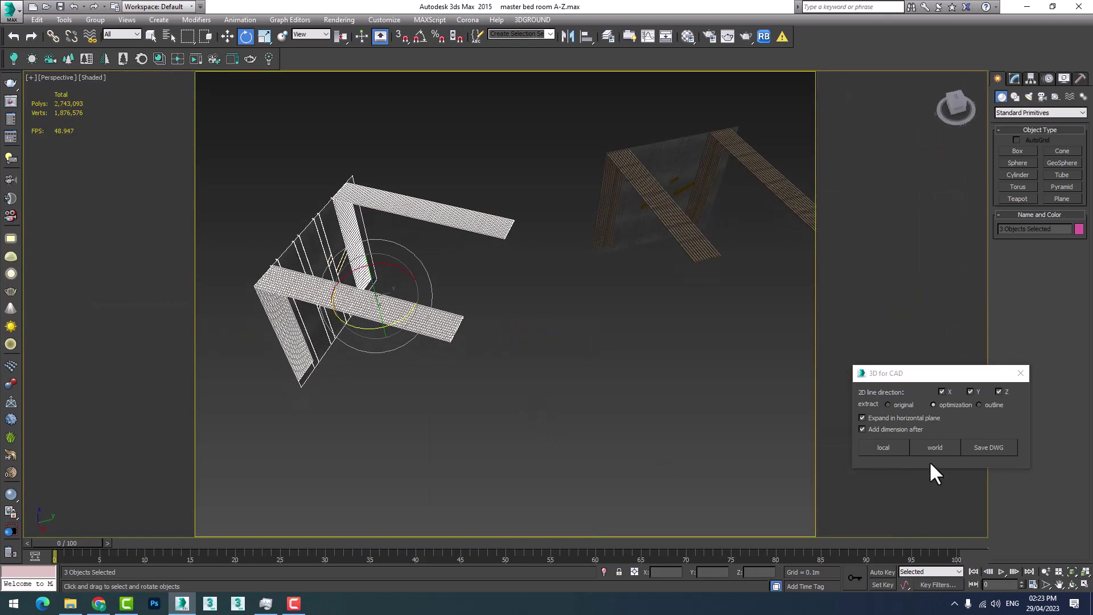
middle_click_drag(397, 387, 407, 388)
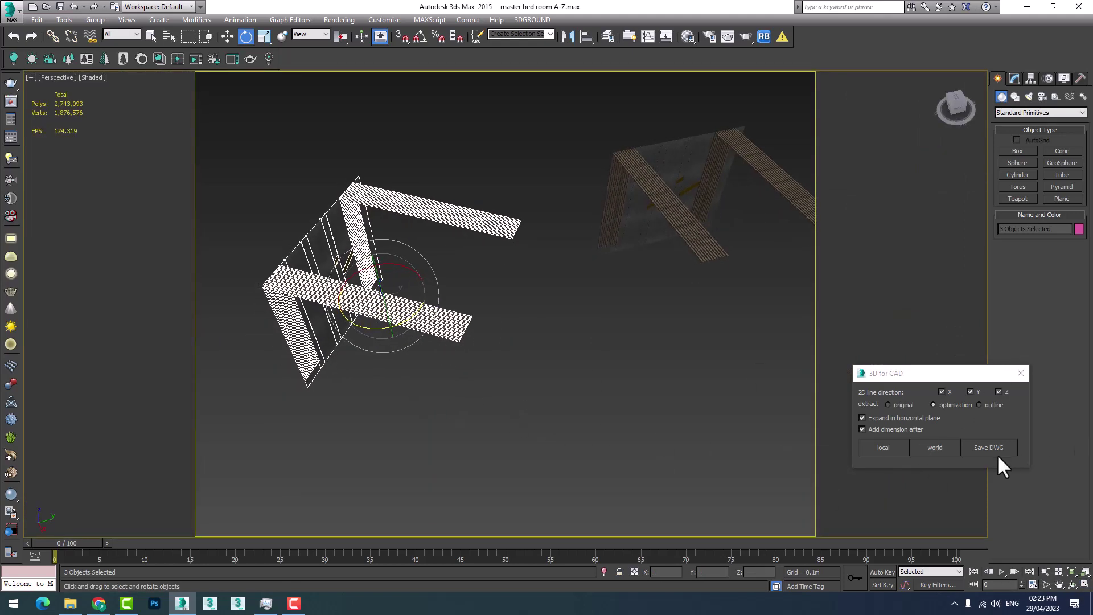
left_click(935, 446)
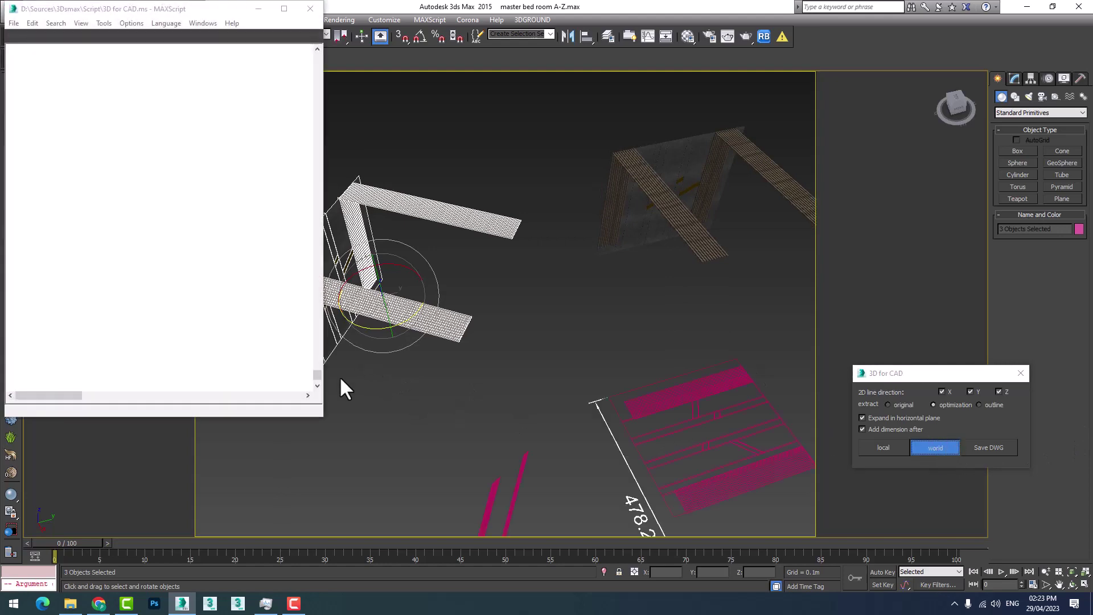
Step: Close the script editor, dismiss the MAXScript error, and bring the magenta outlines into view
left_click(310, 8)
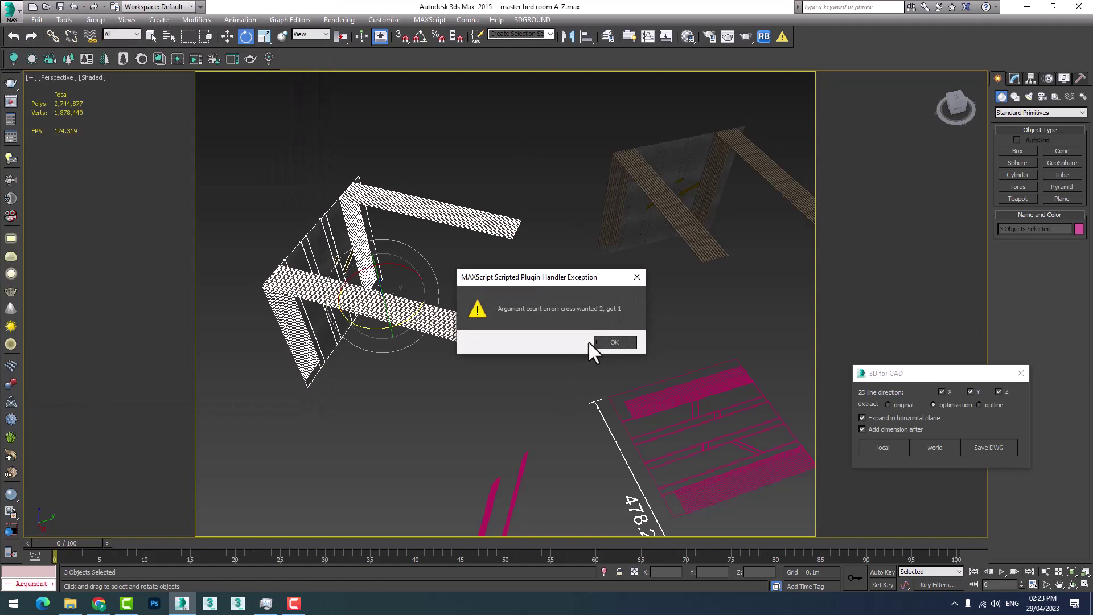
left_click(614, 342)
scroll(580, 392, "down", 3)
scroll(528, 377, "up", 3)
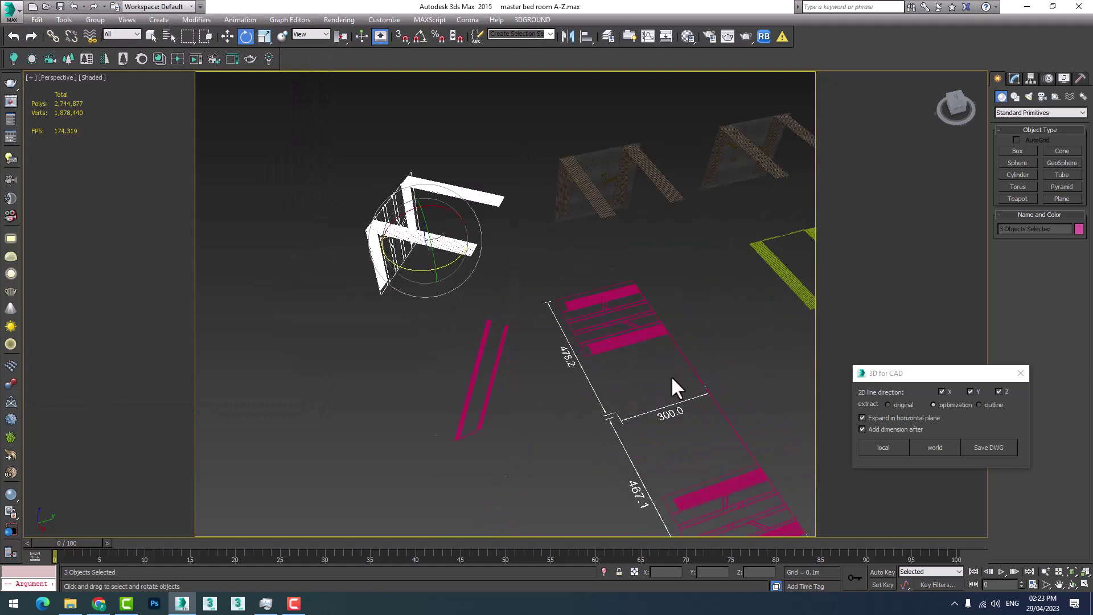
mouse_move(671, 375)
middle_mouse_down()
mouse_move(704, 375)
mouse_move(507, 207)
middle_mouse_up()
scroll(508, 207, "up", 5)
scroll(518, 243, "up", 3)
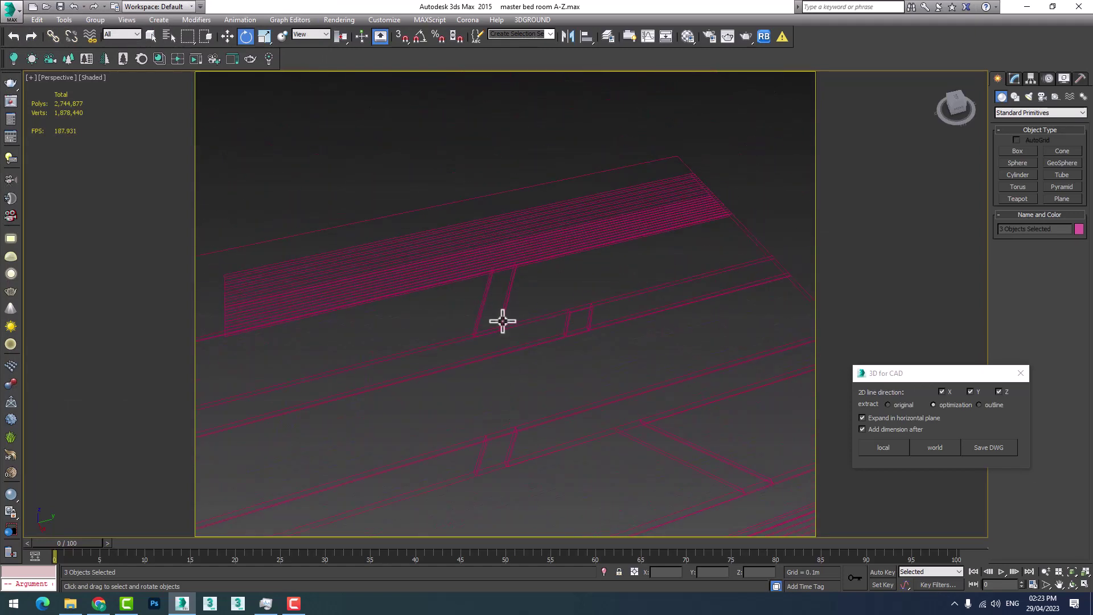
middle_click_drag(626, 247, 557, 359)
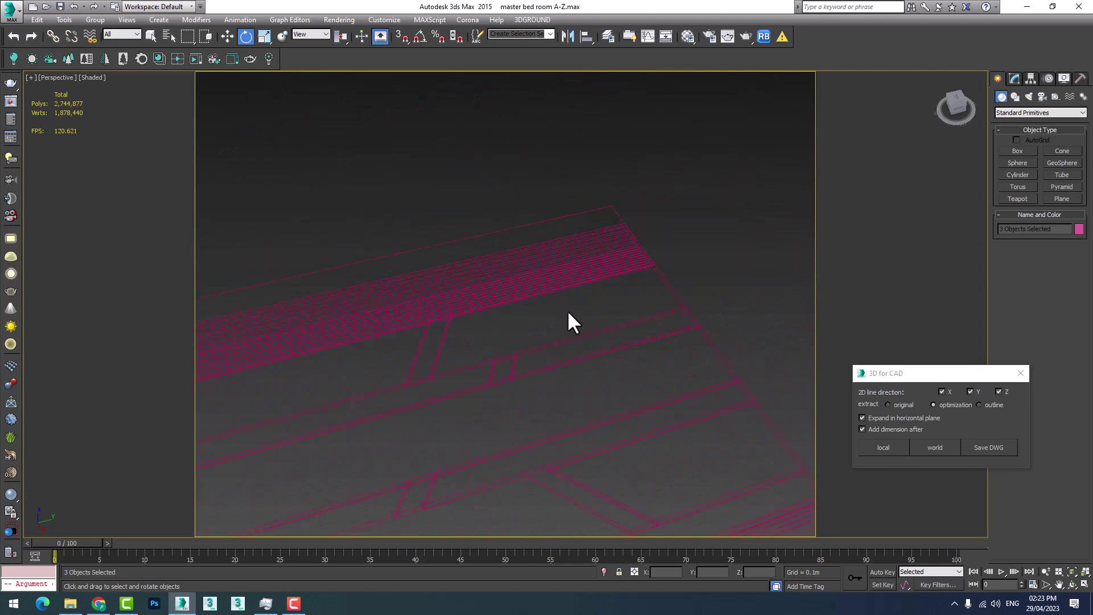
Step: Zoom and pan around the generated outlines to inspect their dimension values
scroll(576, 237, "down", 2)
scroll(593, 403, "down", 2)
scroll(546, 251, "down", 2)
middle_click_drag(615, 399, 638, 433)
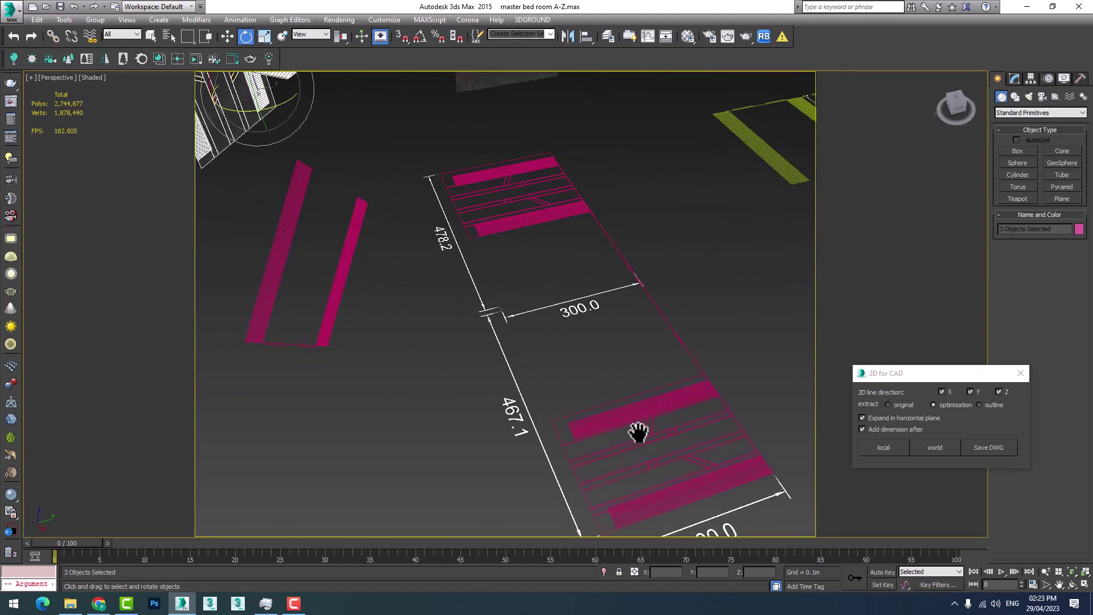
scroll(638, 433, "up", 4)
scroll(512, 268, "down", 1)
scroll(554, 289, "down", 2)
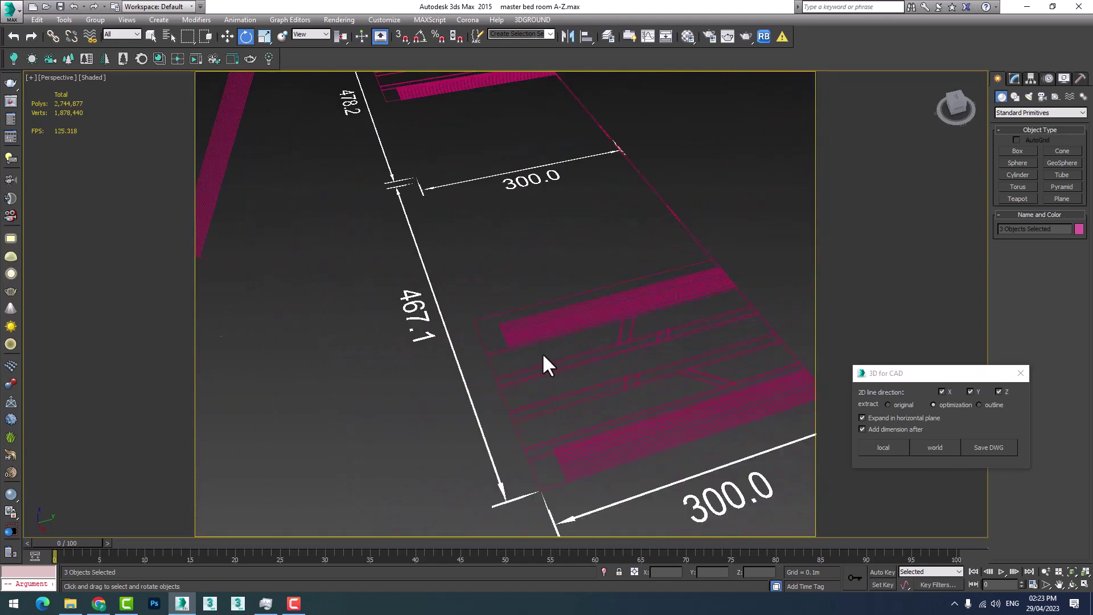
scroll(655, 364, "down", 2)
middle_click_drag(659, 379, 691, 341)
scroll(643, 396, "down", 3)
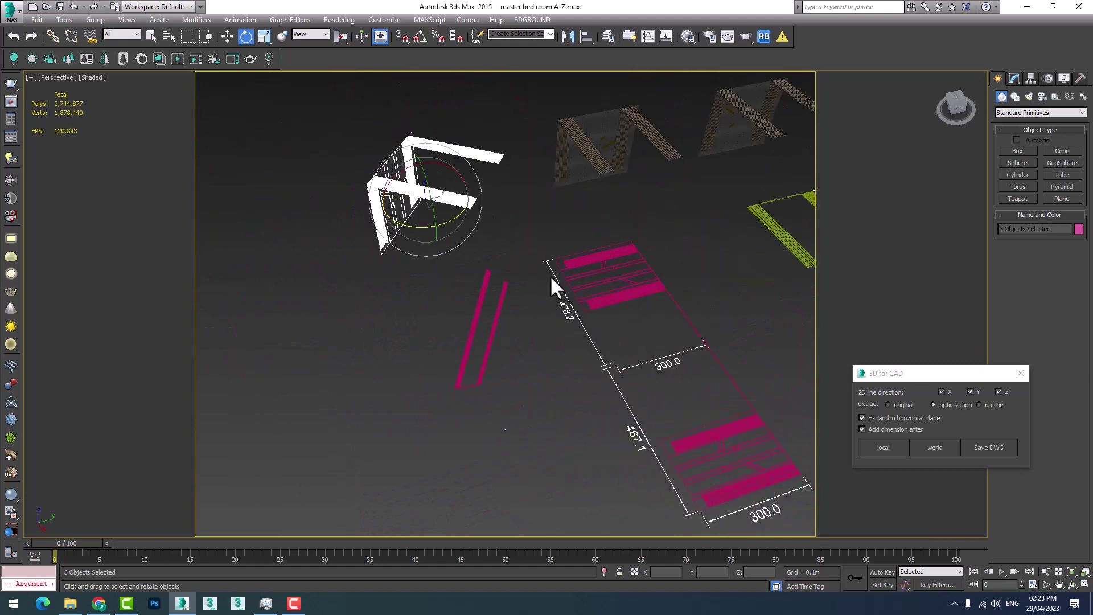
scroll(518, 347, "up", 3)
scroll(463, 310, "up", 2)
scroll(480, 355, "down", 3)
scroll(450, 234, "up", 1)
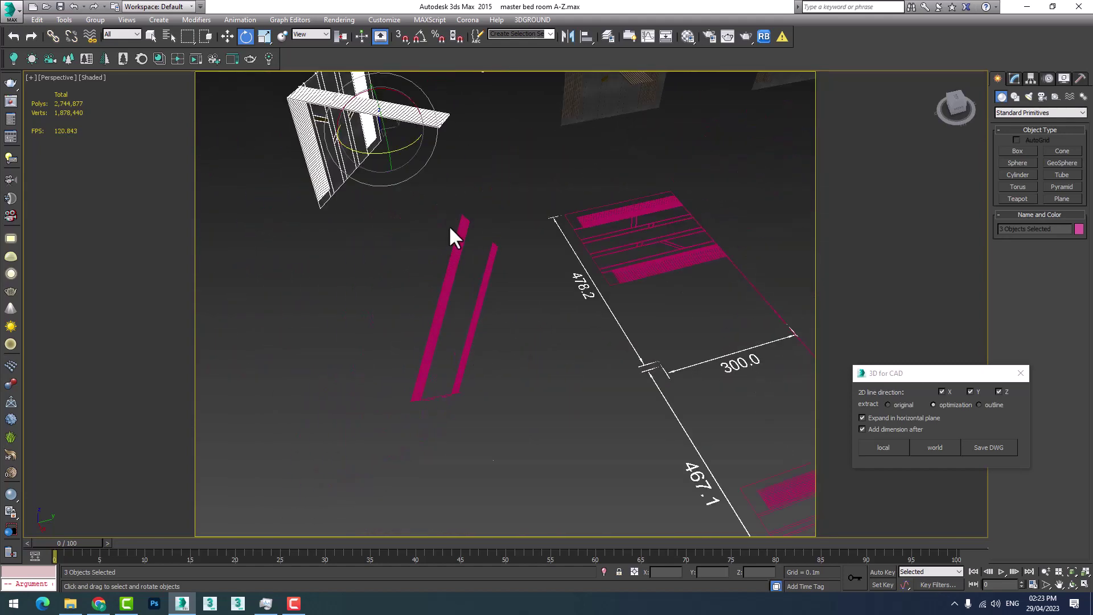
scroll(501, 319, "down", 2)
scroll(481, 359, "up", 3)
scroll(479, 353, "down", 2)
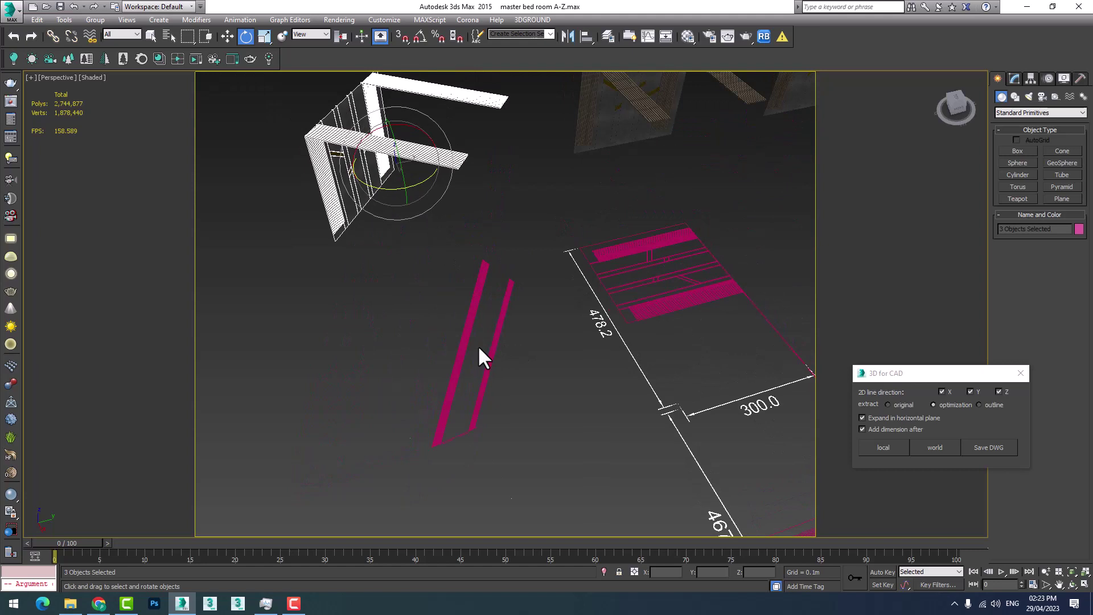
scroll(479, 348, "down", 2)
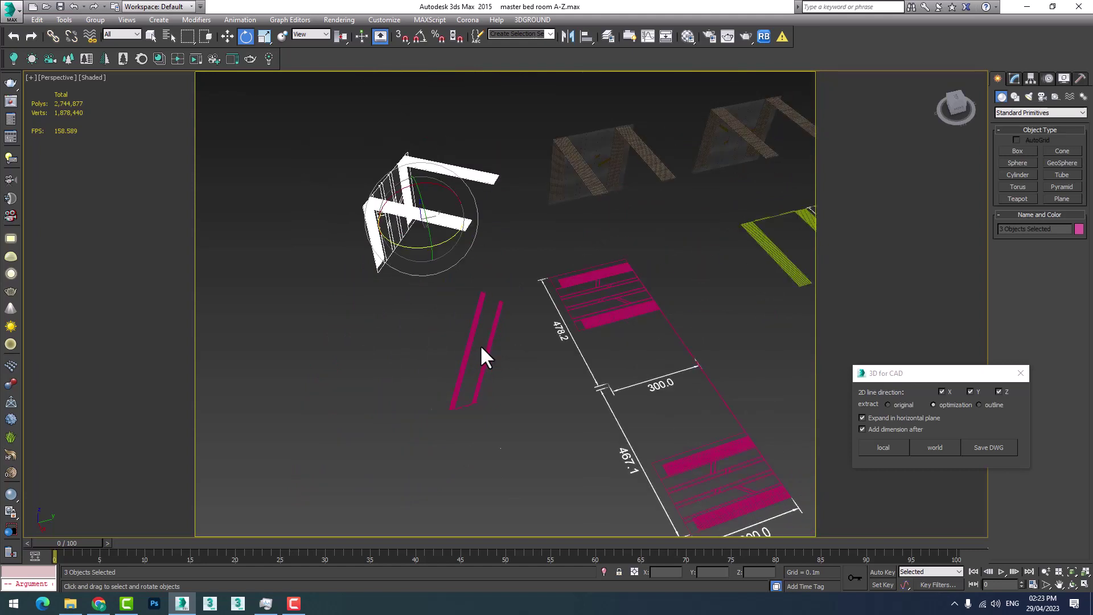
scroll(478, 370, "up", 2)
scroll(463, 402, "up", 2)
scroll(466, 398, "down", 2)
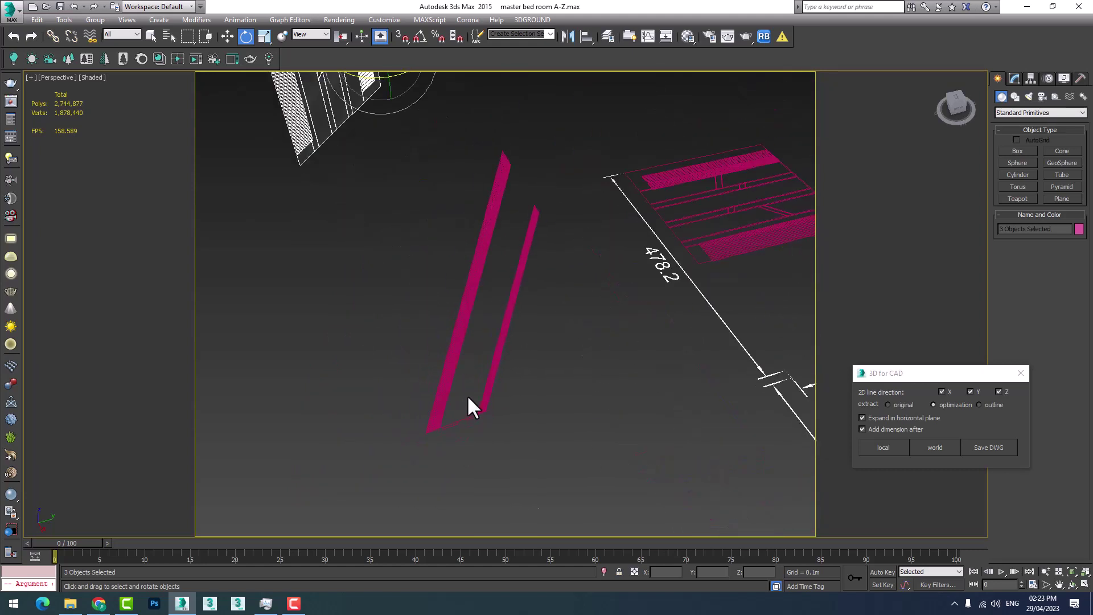
scroll(481, 382, "down", 2)
scroll(499, 363, "down", 1)
scroll(455, 361, "down", 2)
scroll(422, 367, "down", 1)
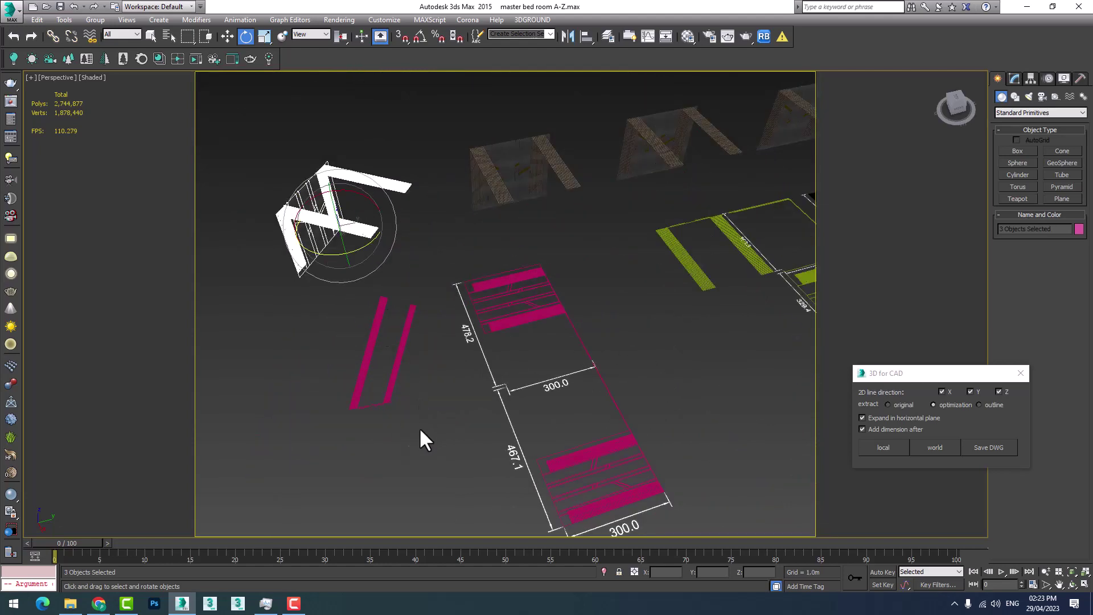
Step: Box-select the generated magenta outlines and double line
scroll(384, 404, "up", 2)
scroll(391, 411, "down", 3)
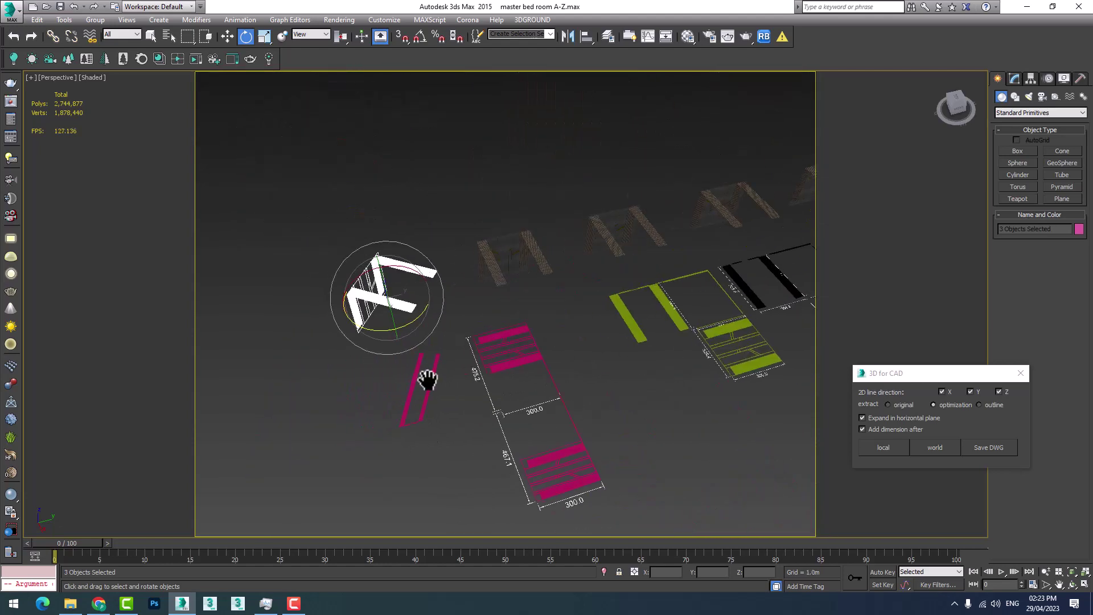
middle_click_drag(427, 378, 529, 382)
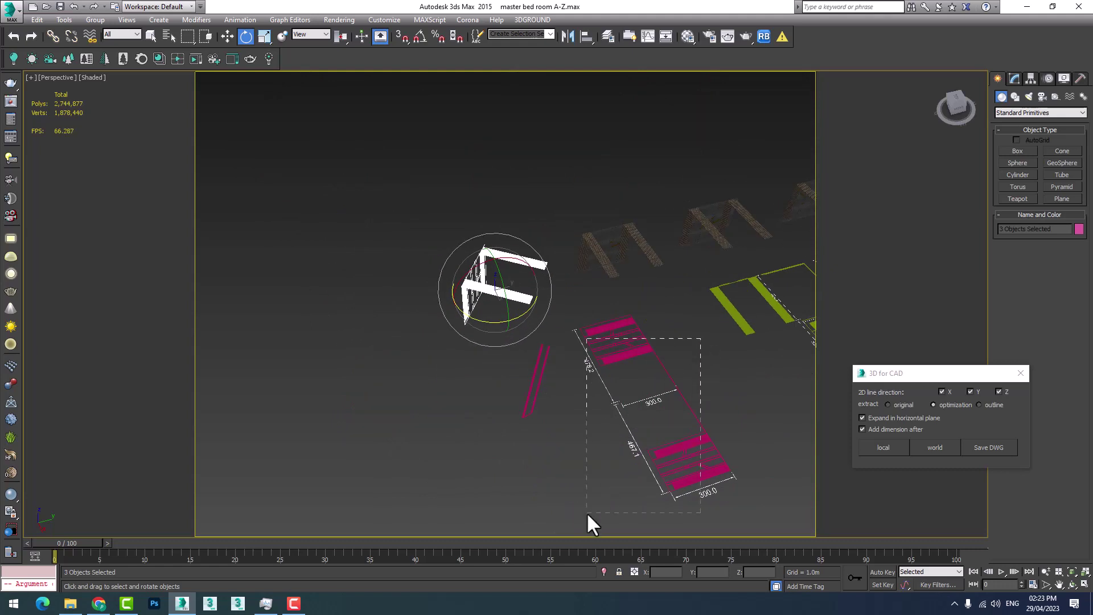
left_click_drag(587, 512, 539, 548)
Step: Delete the selected magenta outlines
key("Delete")
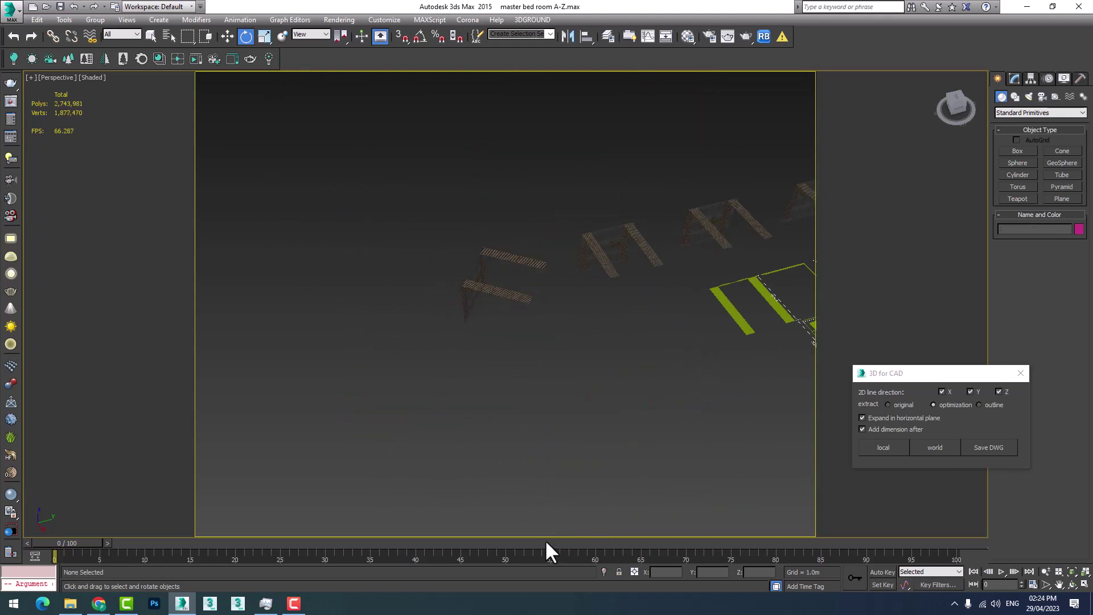
scroll(487, 271, "up", 5)
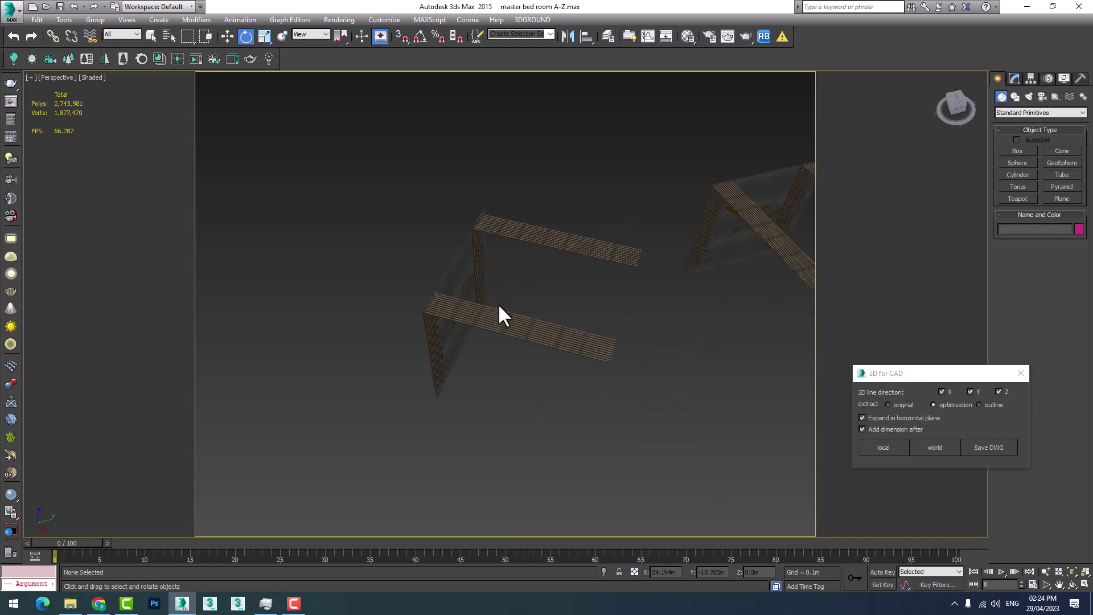
scroll(627, 444, "down", 2)
scroll(563, 456, "down", 3)
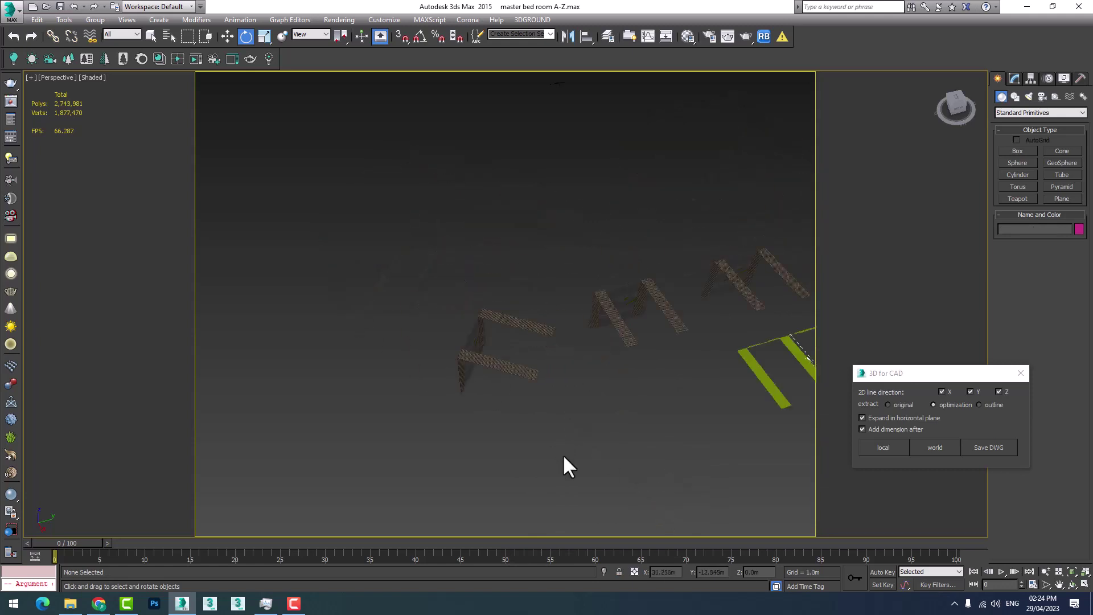
scroll(538, 390, "up", 3)
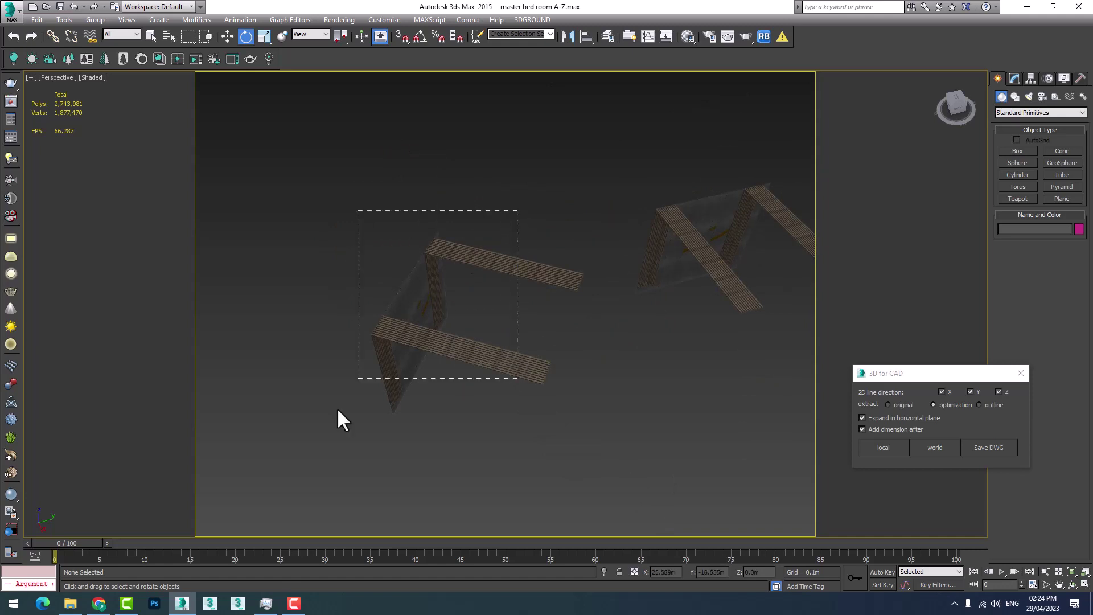
Step: Select the three wall panels and generate local-aligned dimensioned 2D outlines
left_click_drag(518, 210, 337, 410)
middle_click_drag(429, 410, 459, 356, "alt")
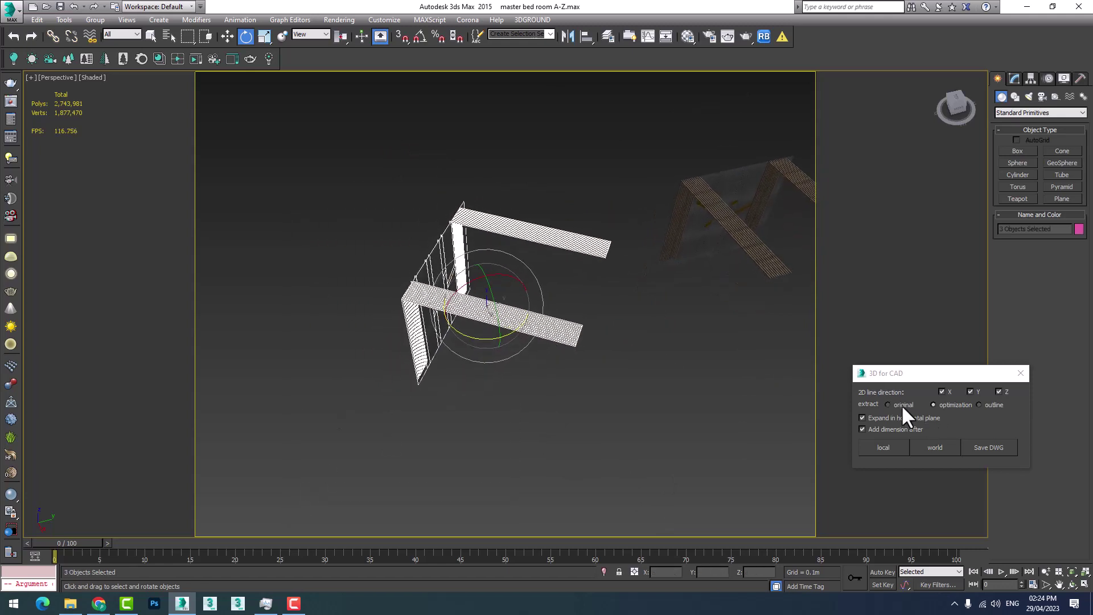
middle_click_drag(468, 437, 534, 385)
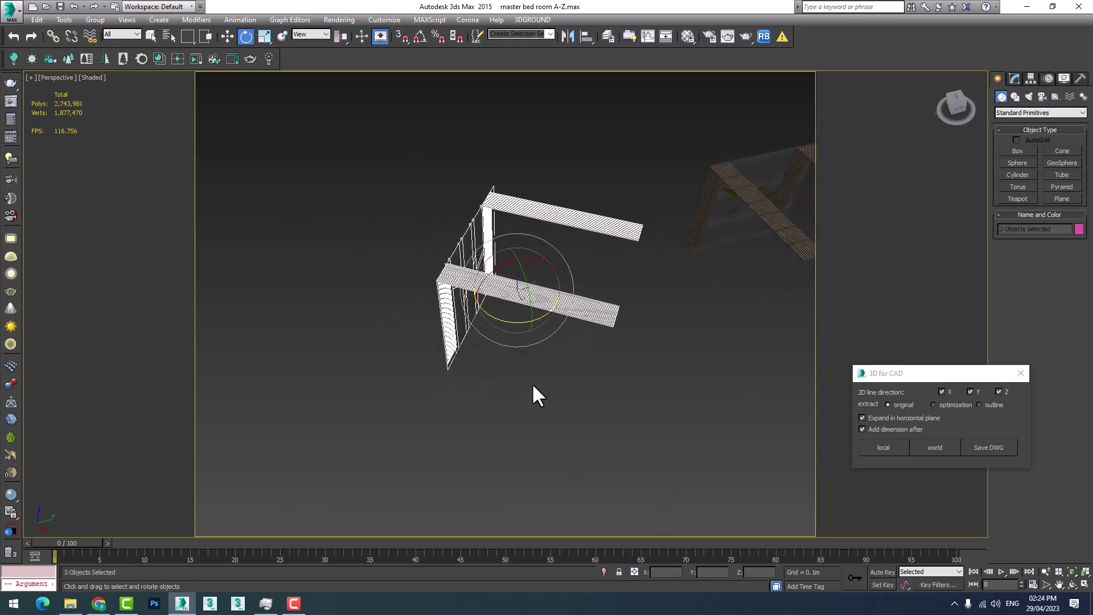
left_click(884, 447)
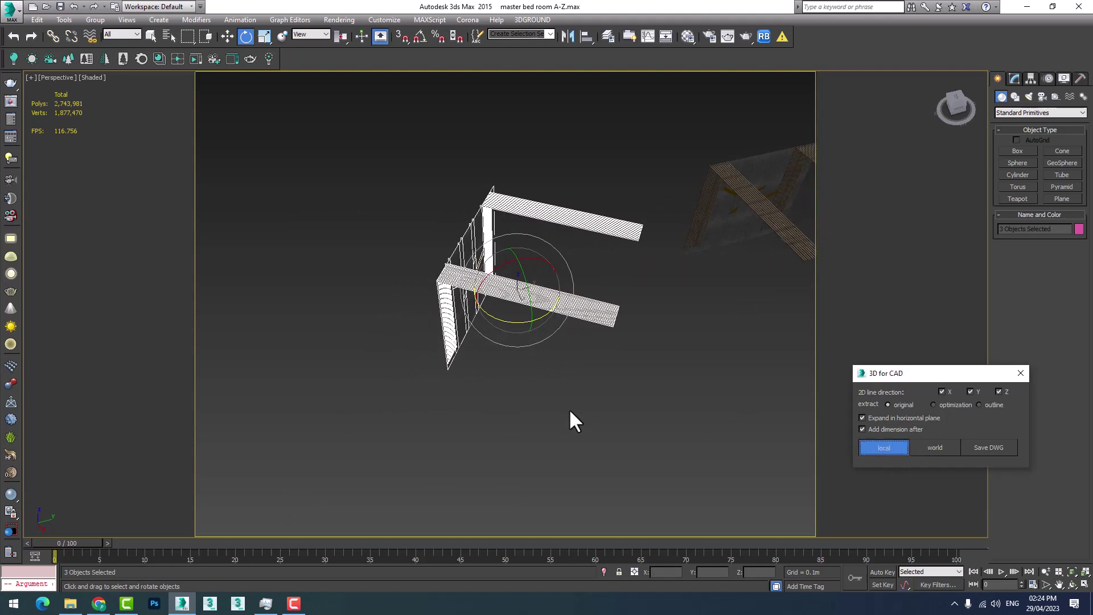
Step: Orbit, pan and zoom around the new dimensioned panel outlines
mouse_move(581, 419)
middle_mouse_down()
mouse_move(593, 401)
mouse_move(574, 366)
middle_mouse_up()
scroll(587, 393, "down", 3)
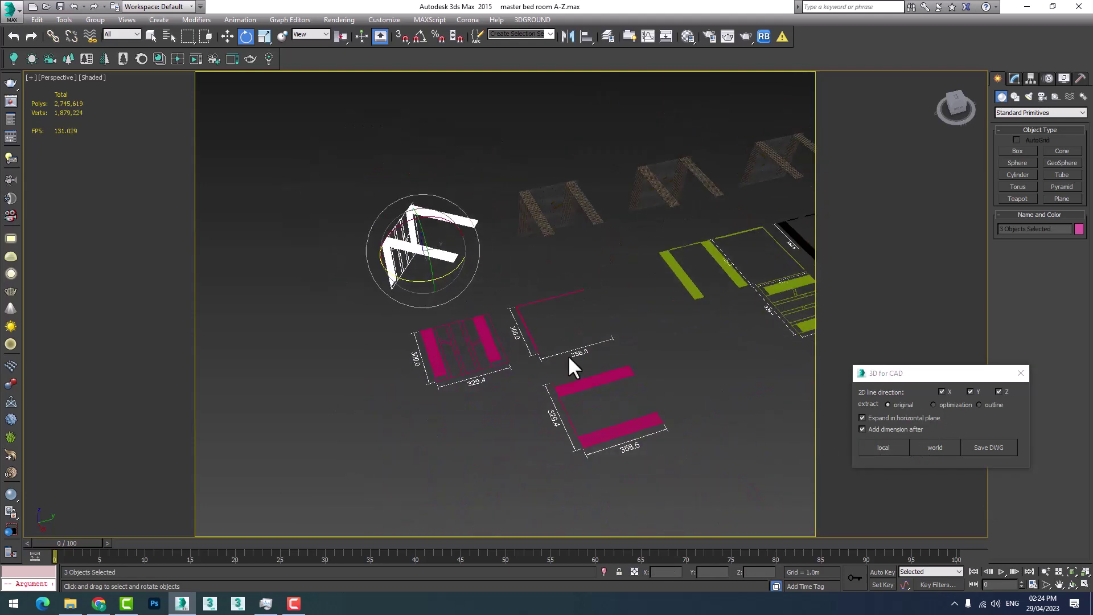
scroll(598, 393, "up", 5)
scroll(626, 427, "down", 5)
scroll(420, 384, "up", 2)
scroll(446, 390, "up", 3)
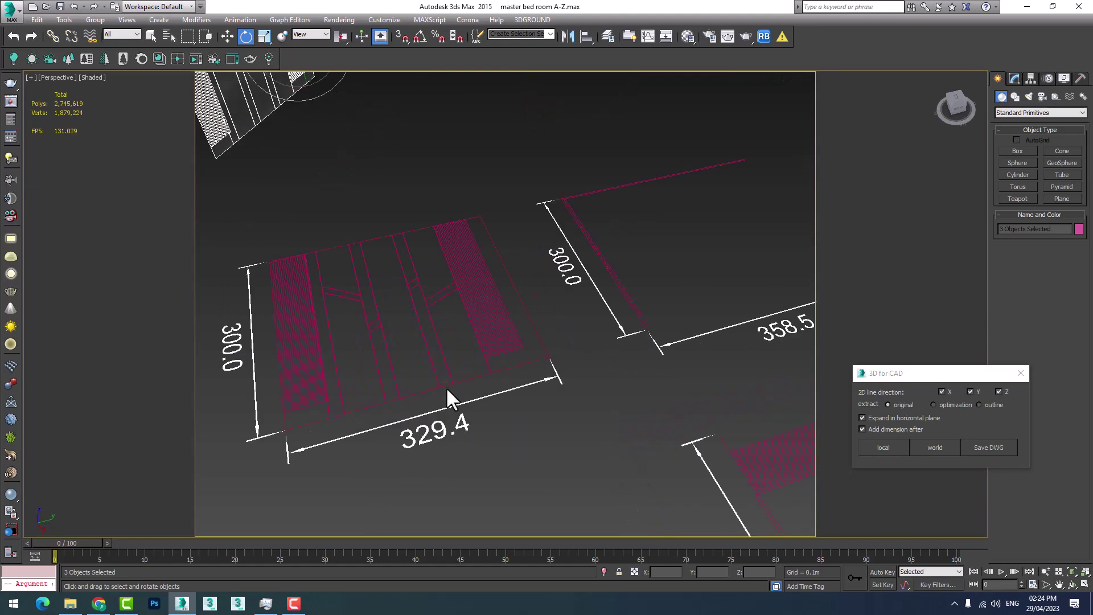
scroll(490, 427, "down", 3)
scroll(490, 427, "up", 2)
mouse_move(501, 422)
middle_mouse_down()
mouse_move(536, 414)
mouse_move(513, 411)
middle_mouse_up()
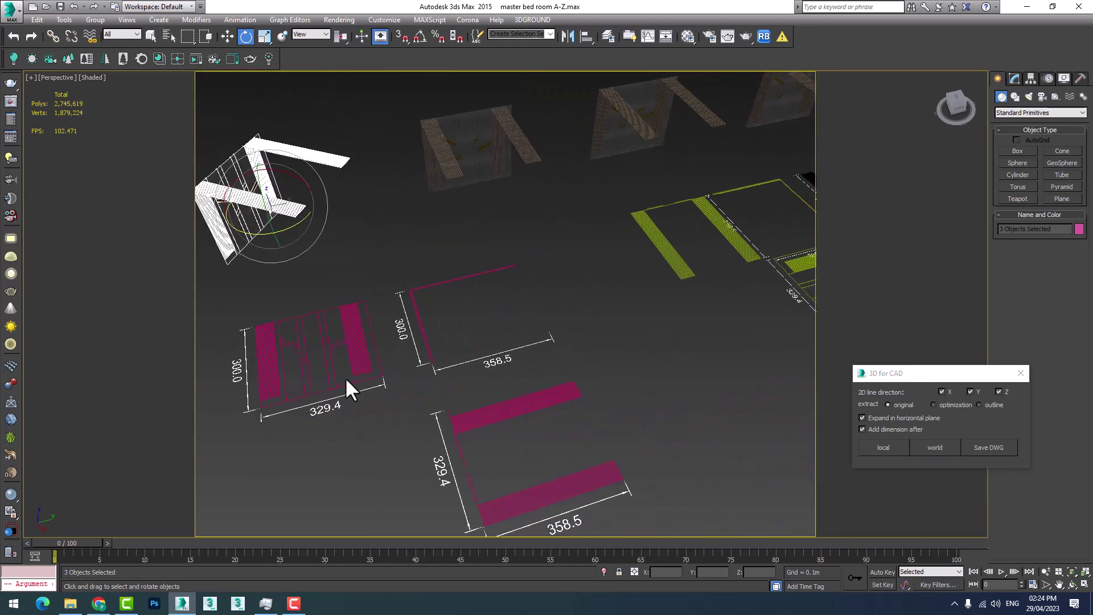
scroll(498, 308, "up", 5)
scroll(495, 396, "down", 3)
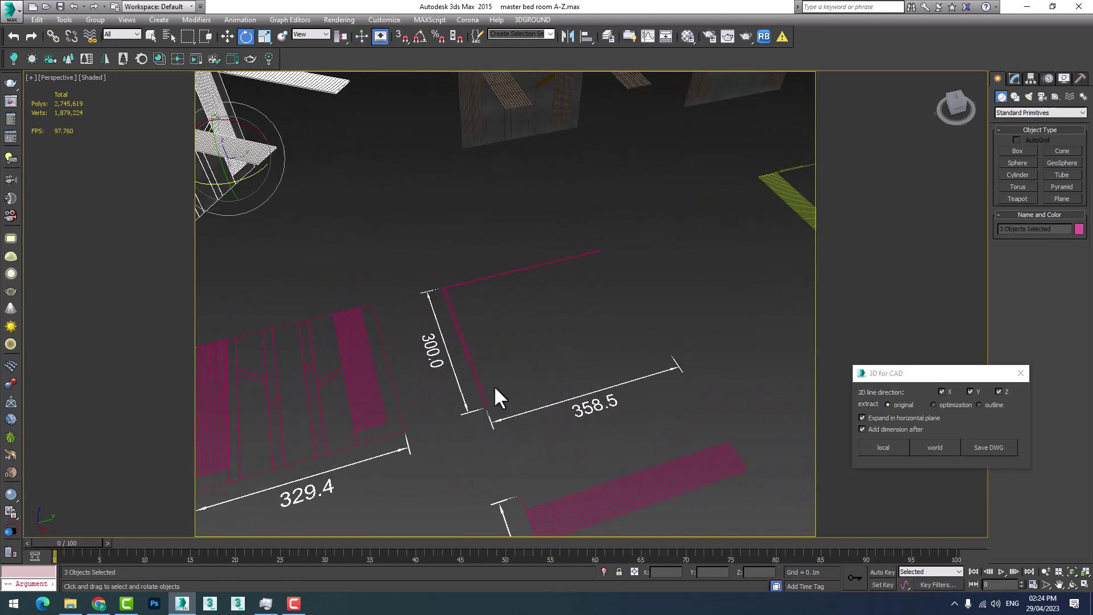
scroll(494, 385, "down", 2)
scroll(405, 415, "up", 1)
scroll(395, 419, "up", 3)
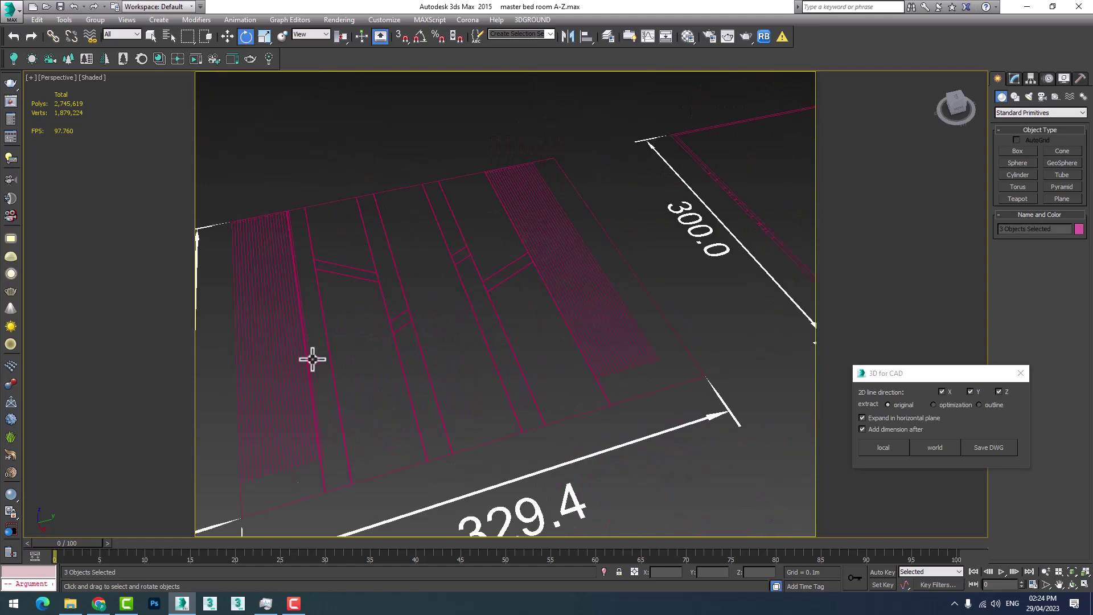
scroll(313, 358, "down", 3)
scroll(592, 427, "down", 2)
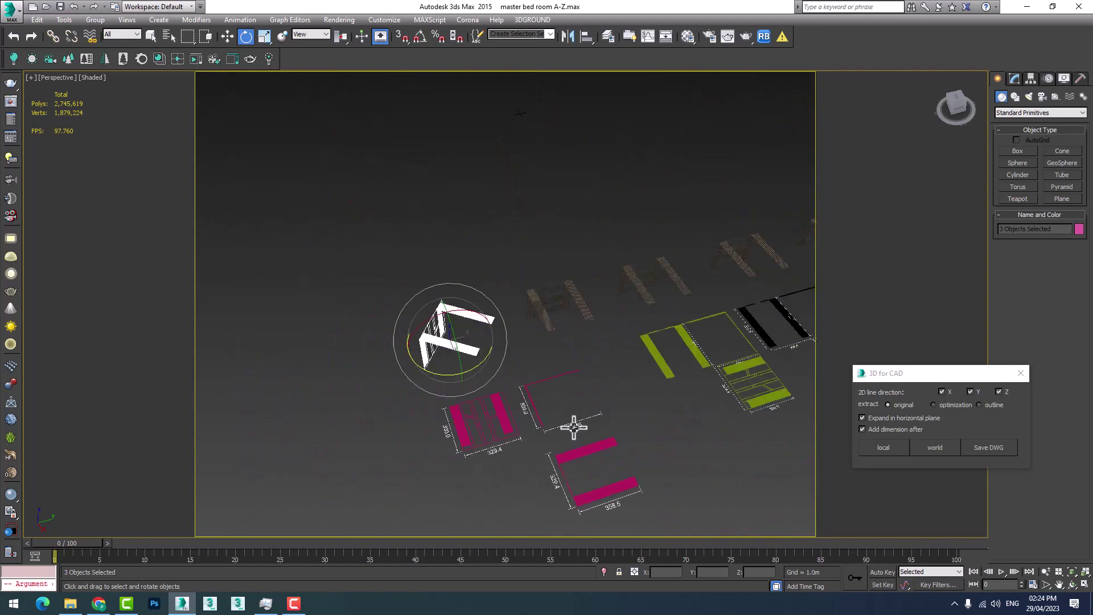
middle_click_drag(517, 421, 428, 411)
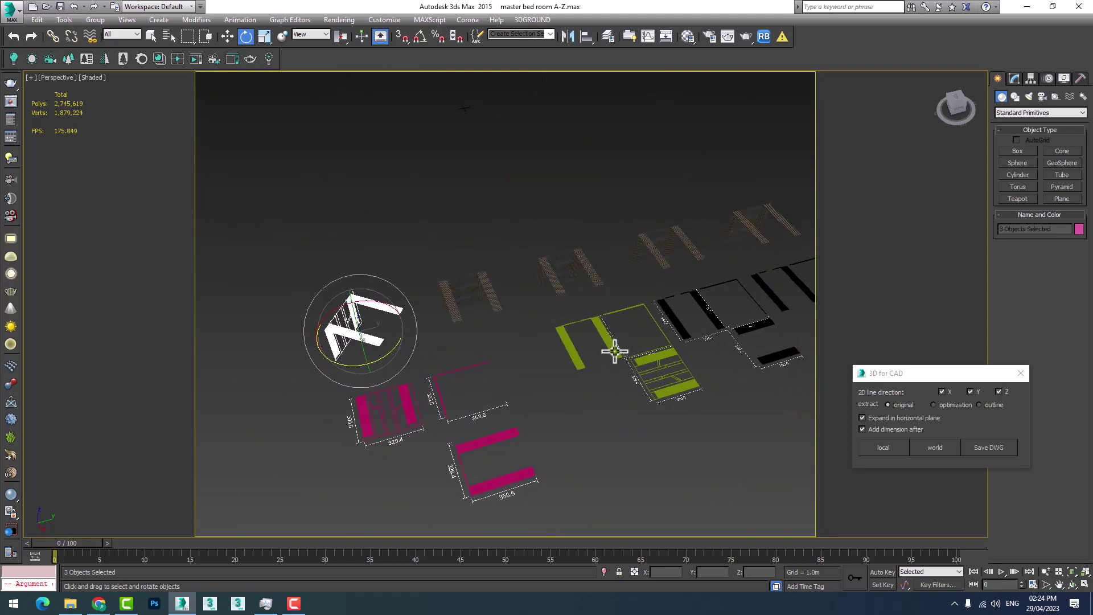
middle_click_drag(615, 351, 439, 378)
scroll(524, 342, "up", 3)
scroll(575, 404, "up", 2)
scroll(428, 416, "down", 4)
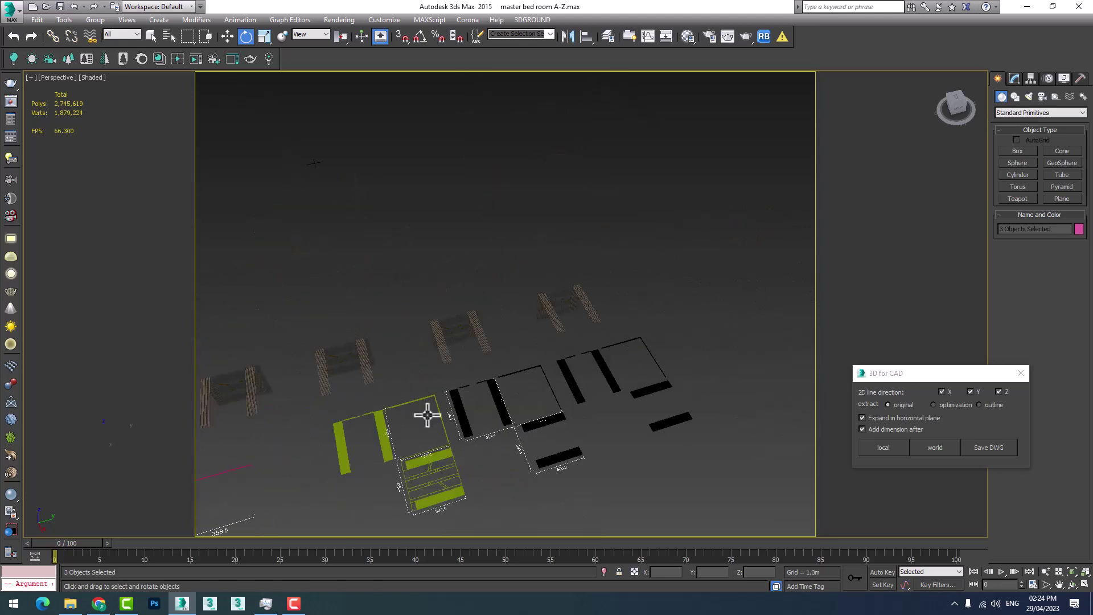
scroll(427, 415, "down", 3)
middle_click_drag(562, 336, 467, 364, "alt")
scroll(450, 377, "up", 3)
scroll(386, 380, "down", 3)
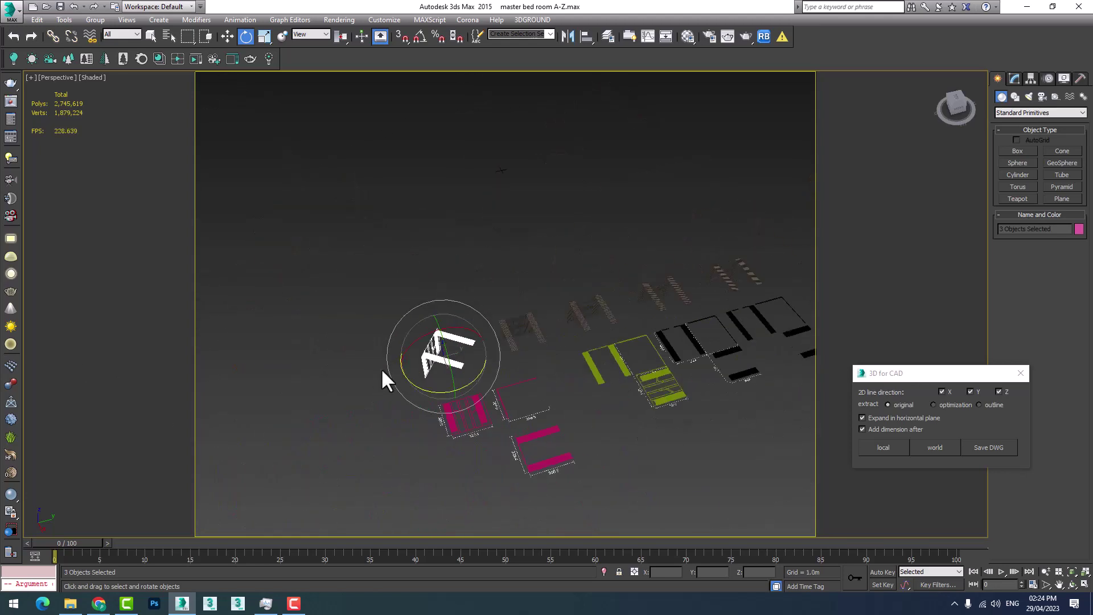
Step: Open the Script folder from the taskbar and run the chosen 3D for CAD script
middle_click_drag(382, 380, 411, 367)
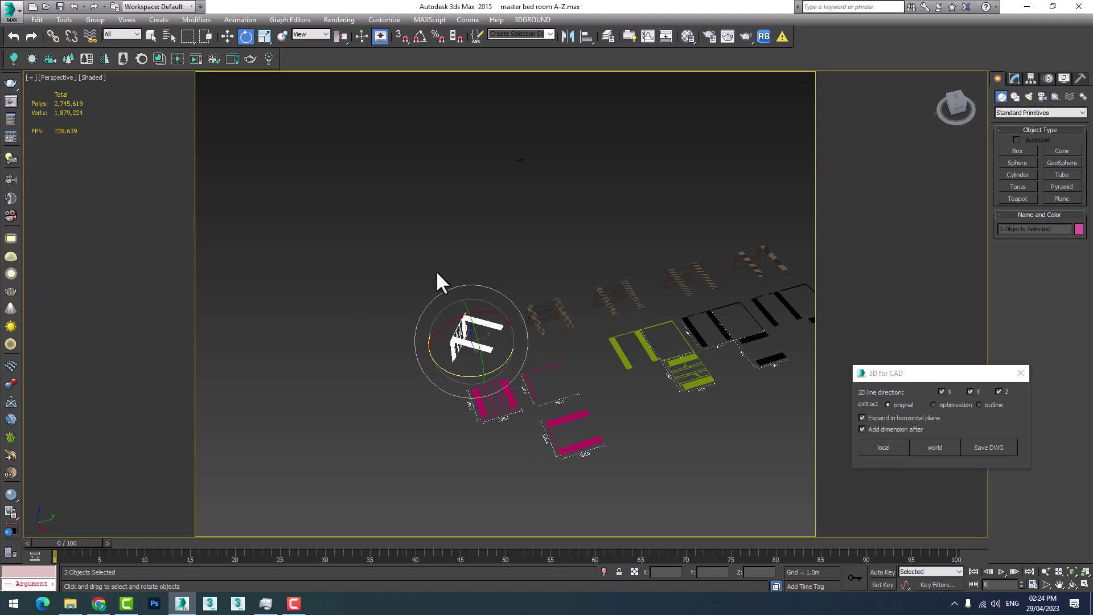
mouse_move(437, 273)
middle_mouse_down()
mouse_move(488, 451)
mouse_move(600, 446)
mouse_move(578, 415)
middle_mouse_up()
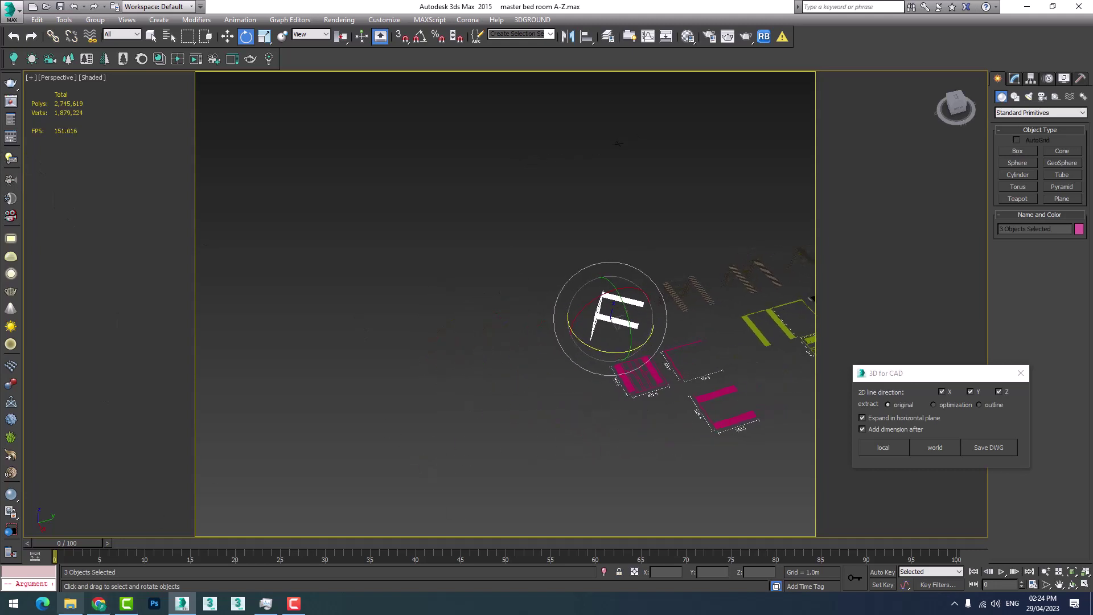
middle_click_drag(670, 415, 610, 424)
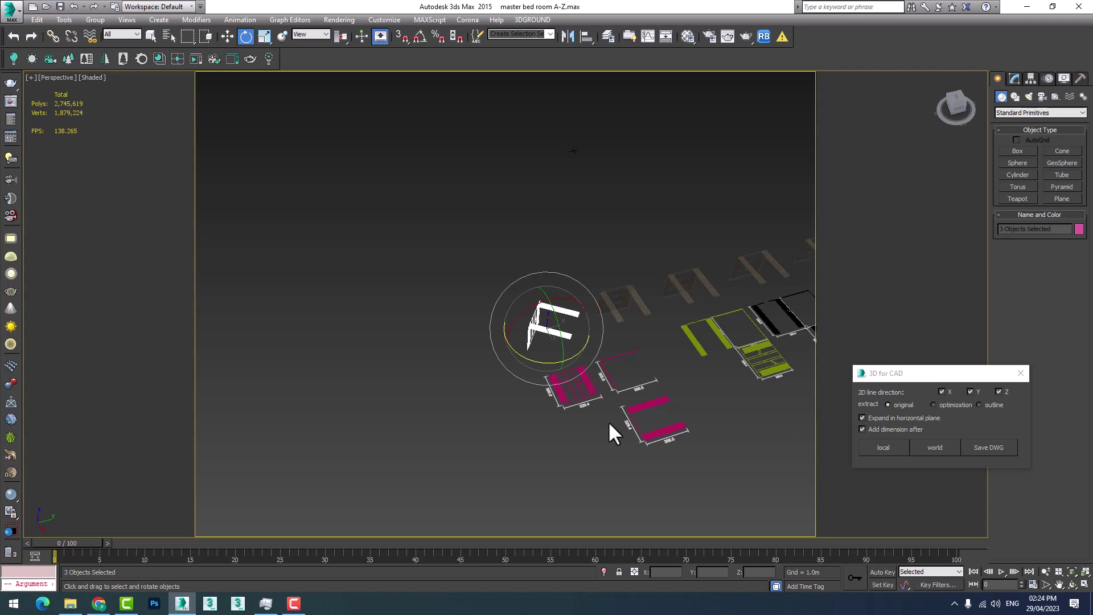
left_click(70, 603)
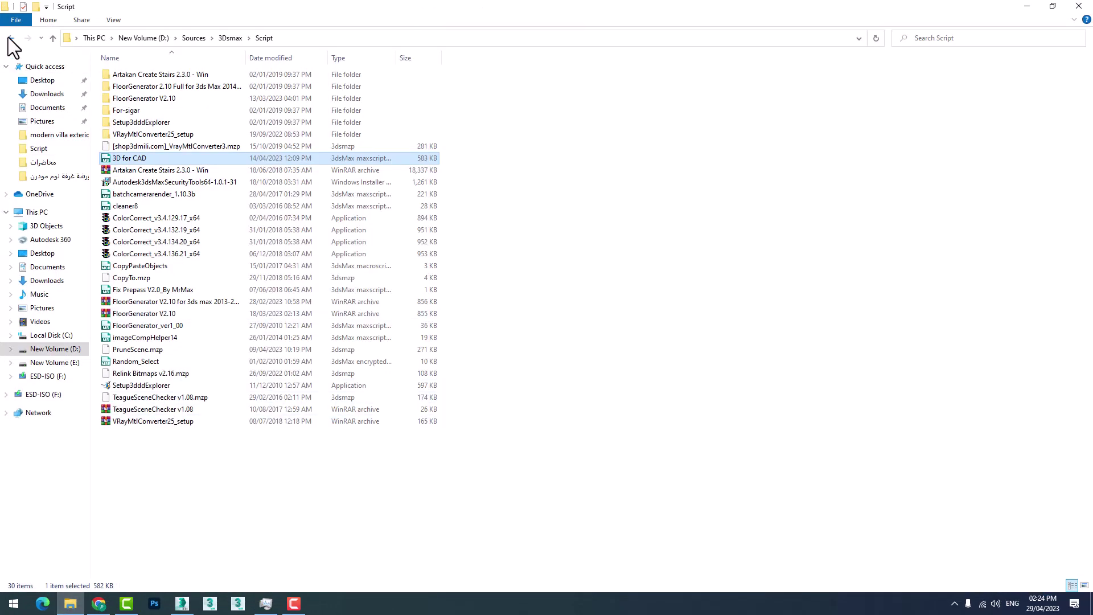
key("Return")
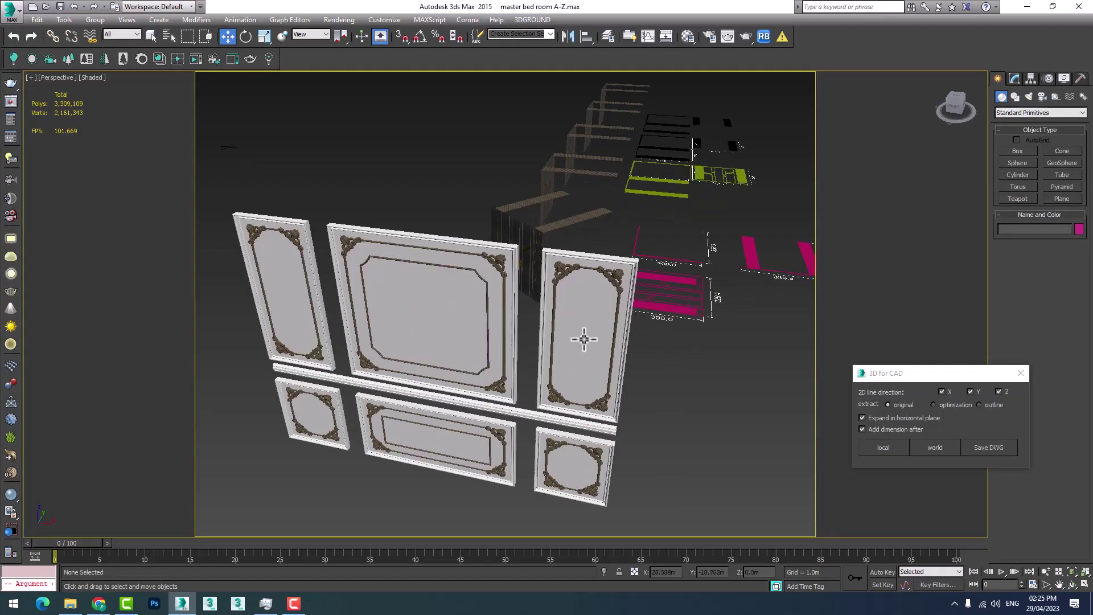
Step: Switch to the Front view and move the wall-panel group to the left
left_click(957, 103)
left_click(524, 322)
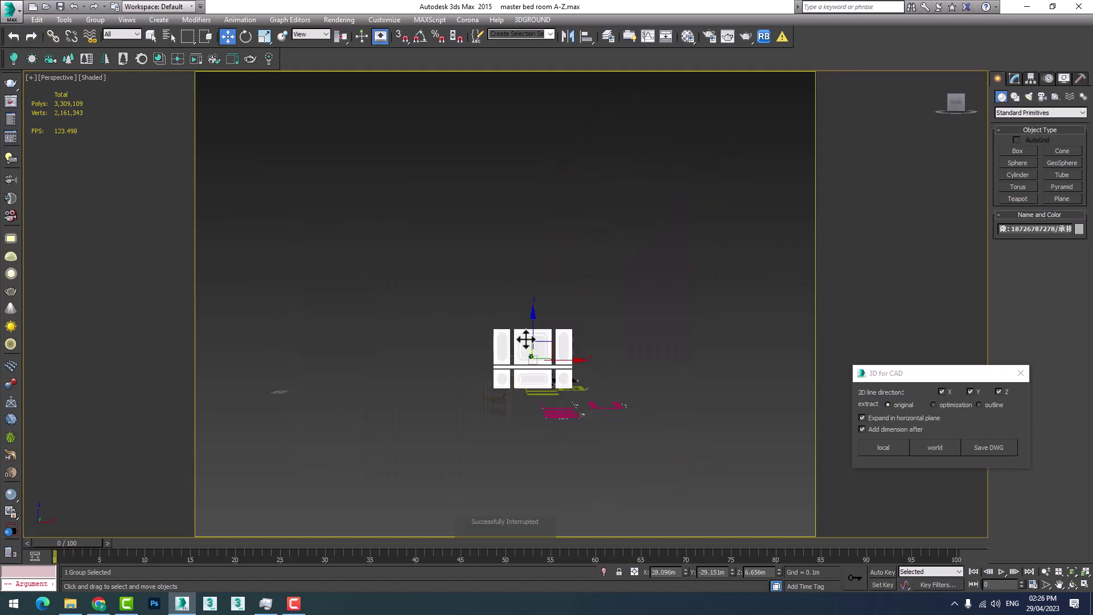
left_click_drag(564, 362, 358, 371)
scroll(359, 371, "up", 4)
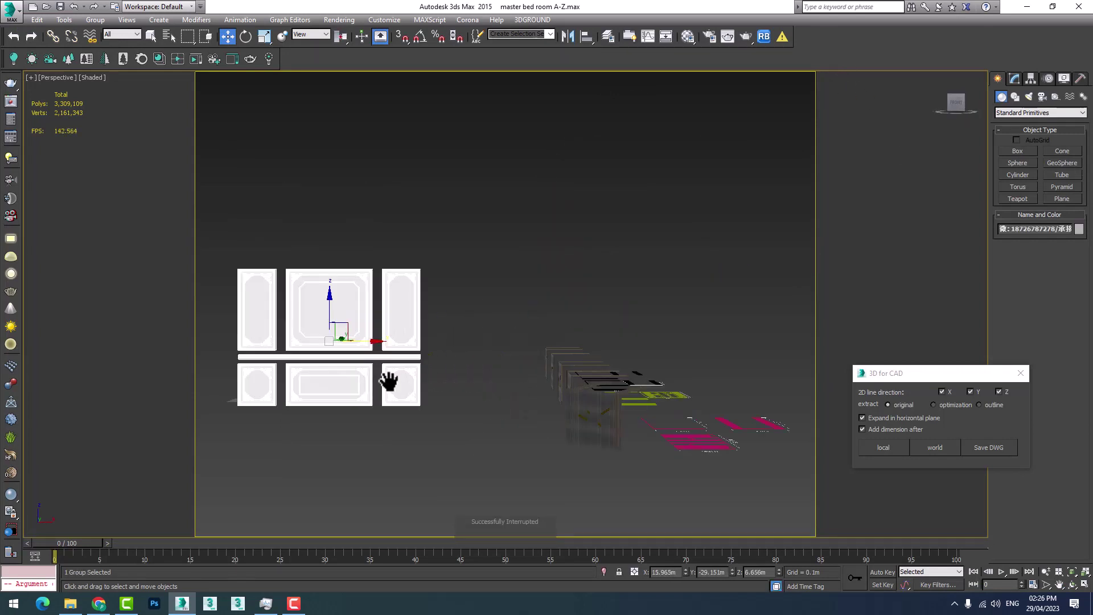
middle_click_drag(383, 378, 464, 386)
left_click(543, 333)
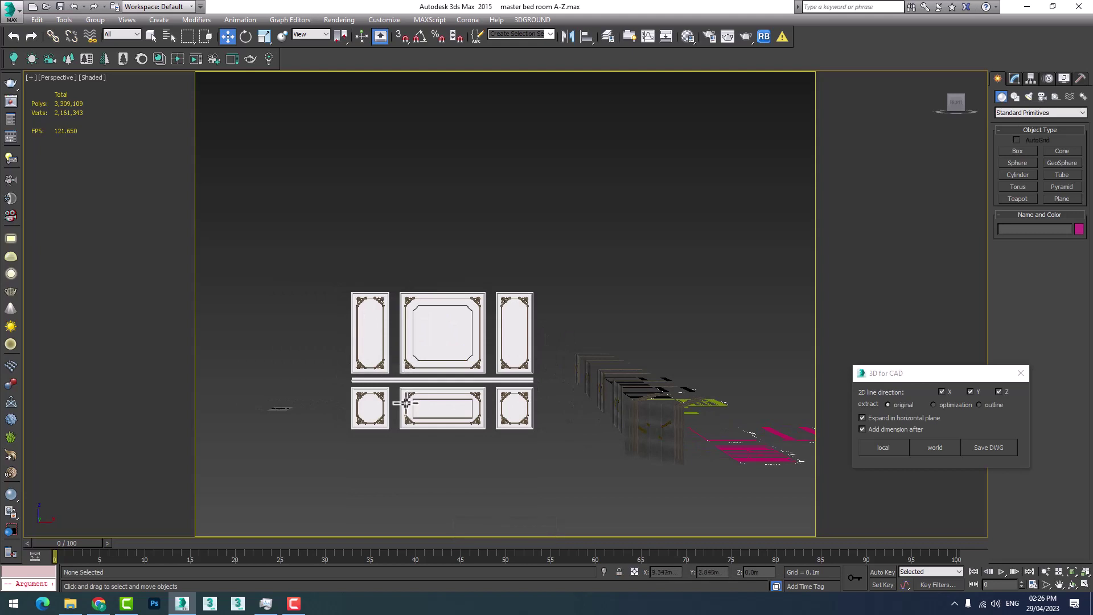
Step: Zoom and pan to centre the wall panels in the front view
scroll(404, 407, "up", 2)
scroll(450, 379, "up", 1)
scroll(443, 376, "up", 2)
scroll(443, 376, "down", 2)
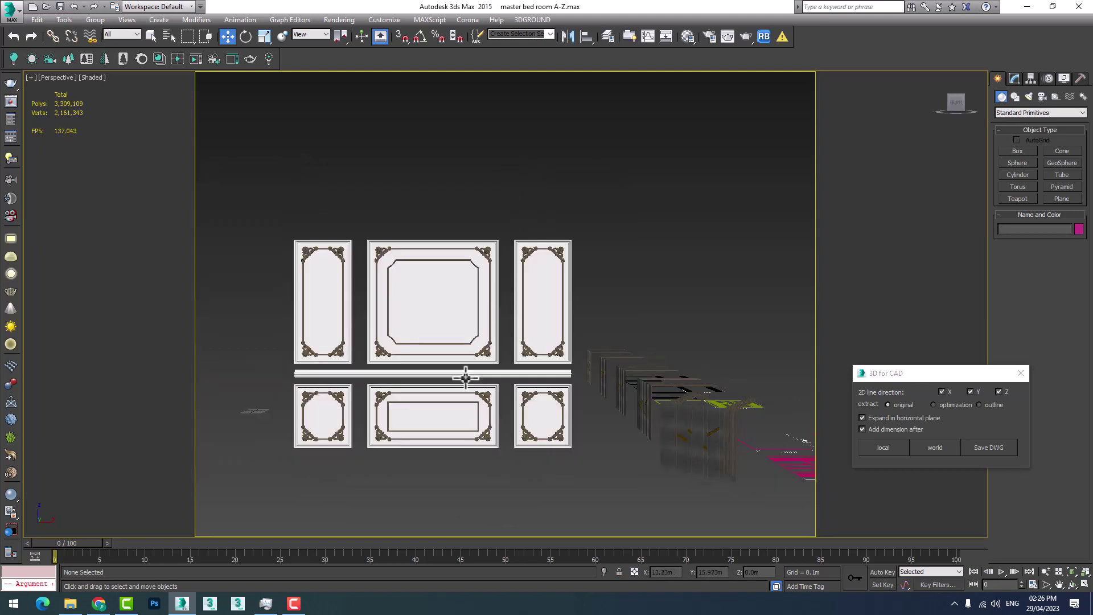
mouse_move(461, 371)
middle_mouse_down()
mouse_move(517, 288)
mouse_move(587, 310)
middle_mouse_up()
Step: Attempt a local 2D extraction with nothing selected and dismiss the select-geometry warning
left_click(515, 273)
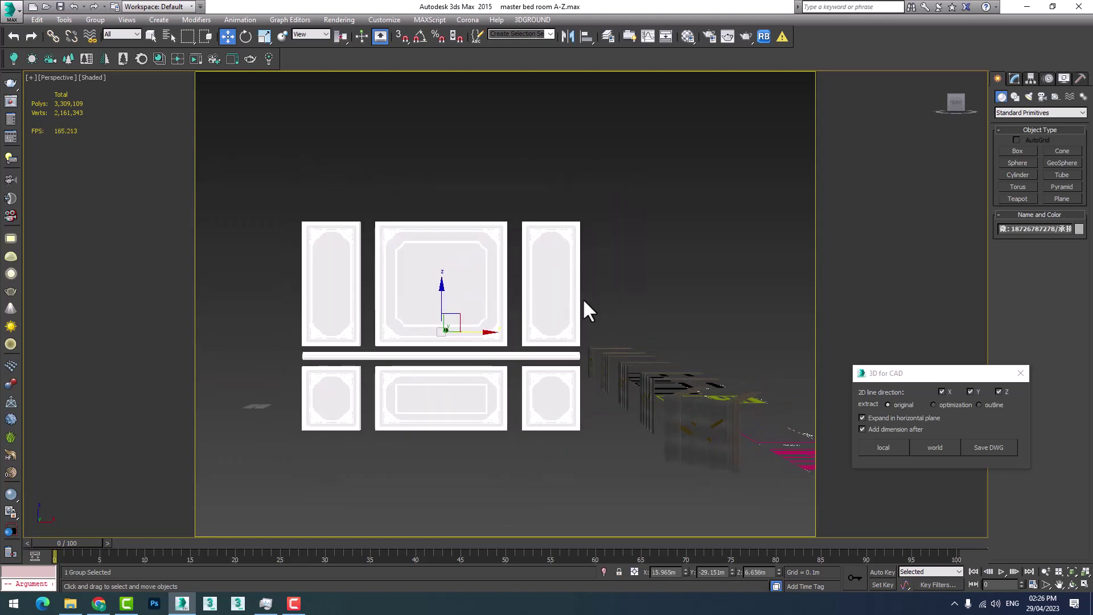
left_click(568, 483)
middle_click_drag(577, 467, 603, 493)
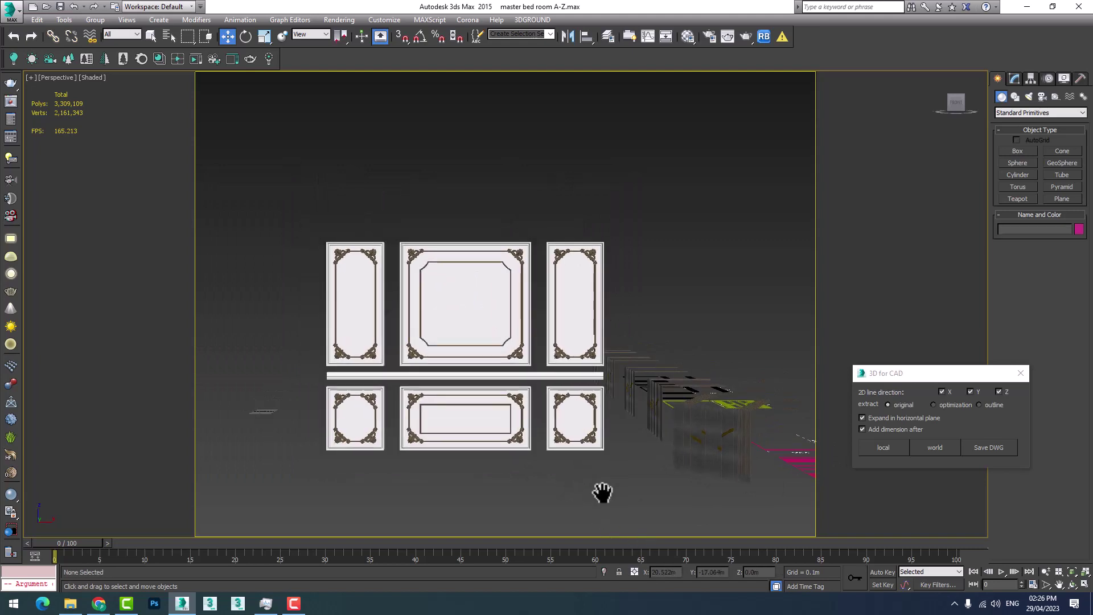
mouse_move(649, 367)
middle_mouse_down()
mouse_move(470, 341)
mouse_move(512, 310)
mouse_move(549, 317)
middle_mouse_up()
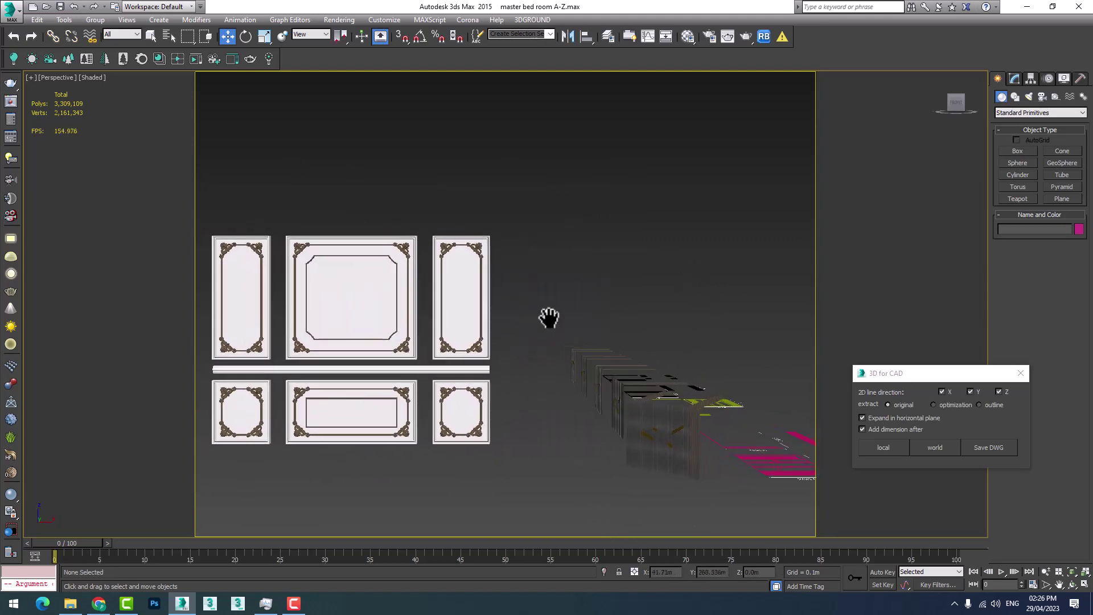
left_click(882, 449)
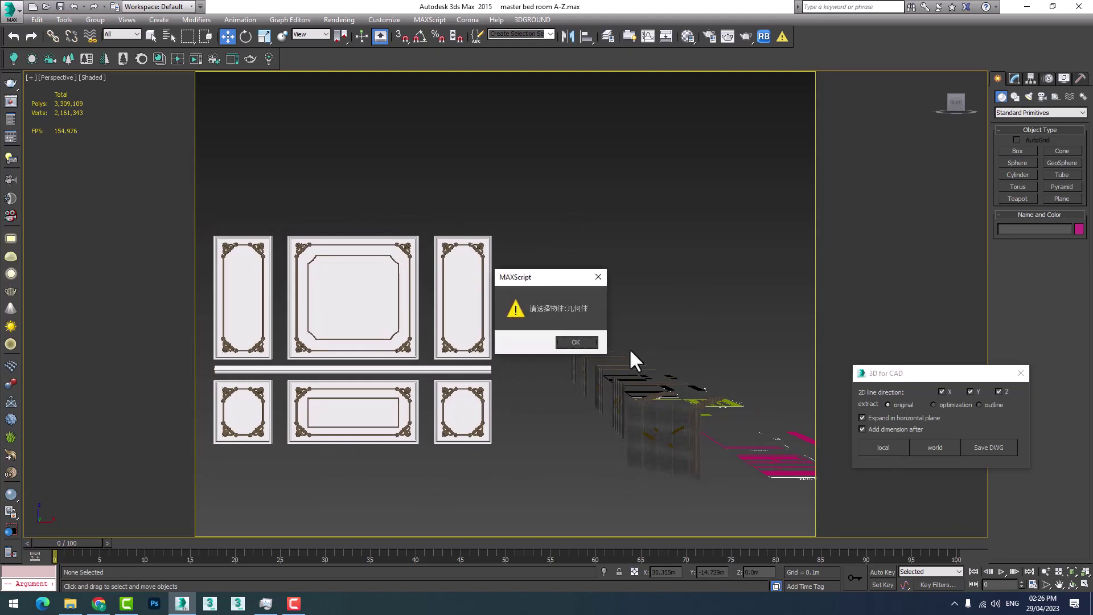
left_click(598, 277)
mouse_move(564, 294)
middle_mouse_down()
mouse_move(501, 403)
mouse_move(557, 354)
middle_mouse_up()
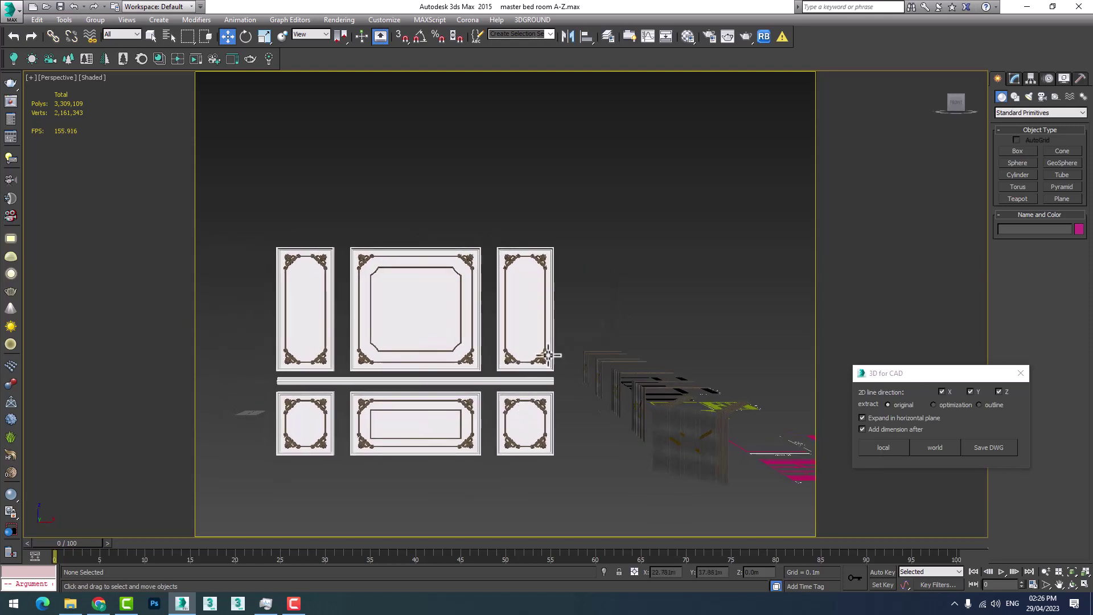
Step: Select the panel group, set extraction to outline, and extract local outlines dimensioned 512.7
left_click(467, 364)
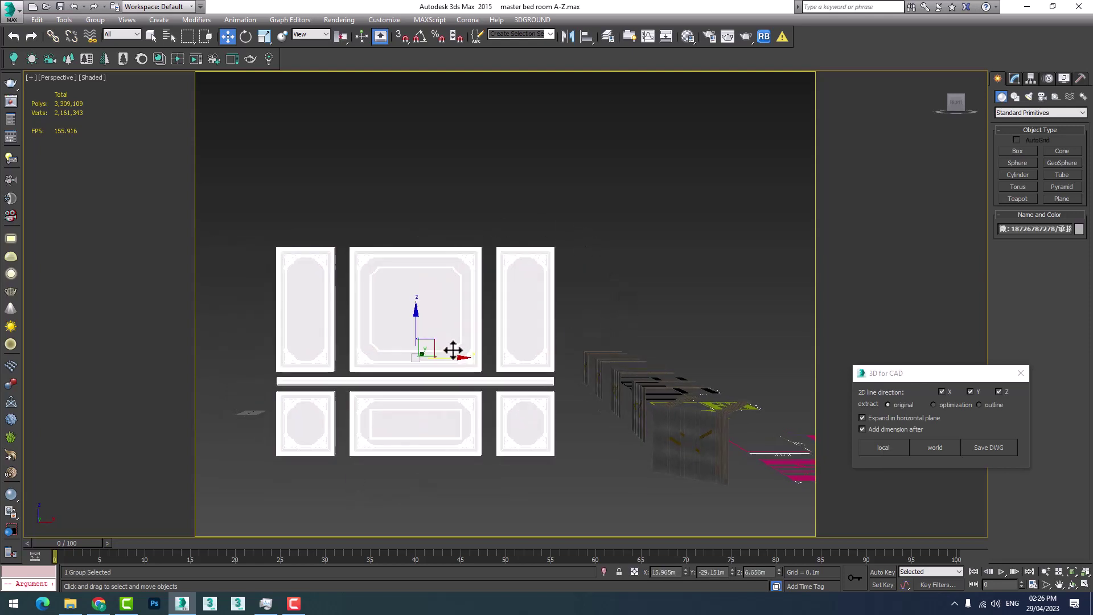
left_click(877, 450)
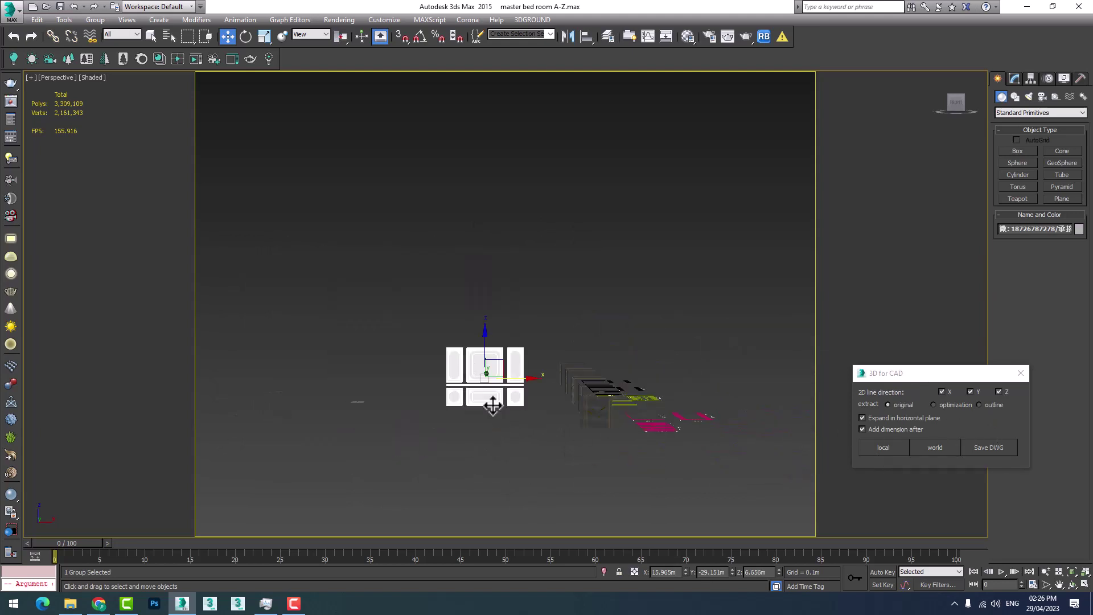
left_click(980, 404)
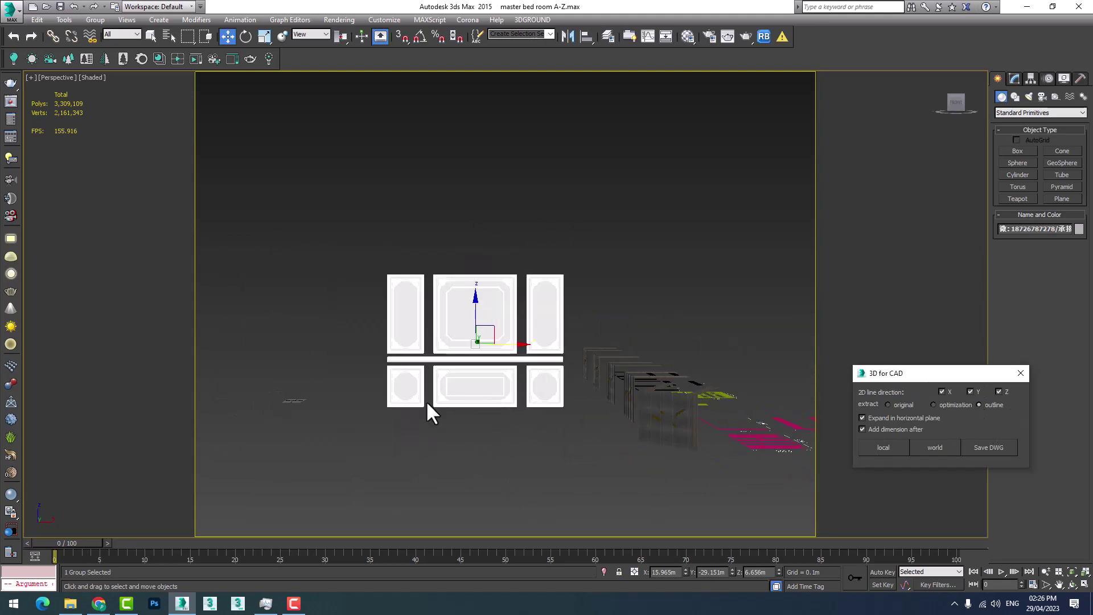
scroll(426, 400, "up", 6)
middle_click_drag(536, 417, 509, 400)
scroll(510, 401, "down", 3)
scroll(480, 427, "down", 3)
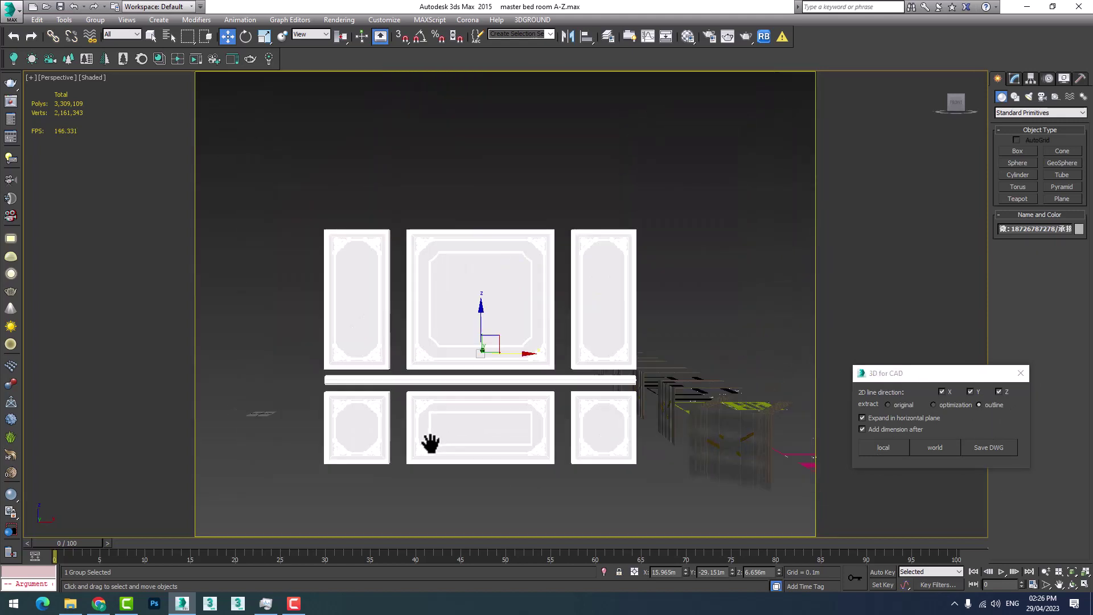
left_click(883, 446)
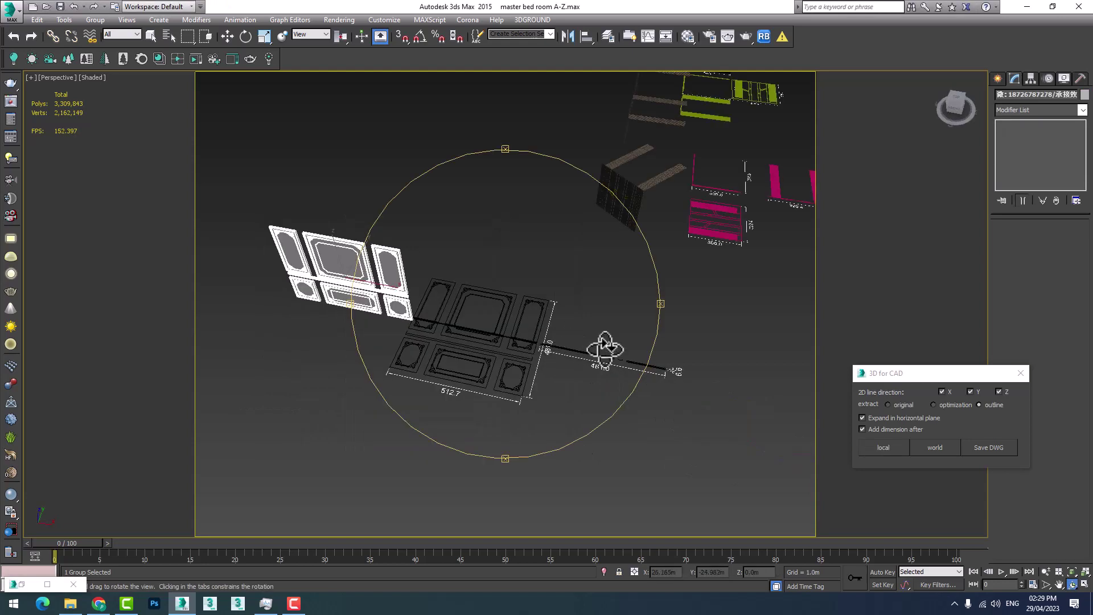
Step: Orbit around the new outlines to inspect the carved panel, corbels and rails
mouse_move(442, 319)
left_mouse_down()
mouse_move(459, 396)
mouse_move(353, 313)
mouse_move(475, 415)
mouse_move(486, 398)
mouse_move(496, 405)
mouse_move(505, 437)
mouse_move(530, 295)
mouse_move(556, 330)
mouse_move(527, 237)
mouse_move(488, 212)
mouse_move(493, 224)
mouse_move(533, 232)
mouse_move(490, 305)
mouse_move(493, 357)
mouse_move(420, 342)
left_mouse_up()
mouse_move(420, 342)
middle_mouse_down()
mouse_move(450, 347)
mouse_move(349, 347)
middle_mouse_up()
mouse_move(349, 347)
left_mouse_down()
mouse_move(480, 349)
mouse_move(520, 371)
mouse_move(522, 386)
mouse_move(379, 433)
mouse_move(374, 480)
left_mouse_up()
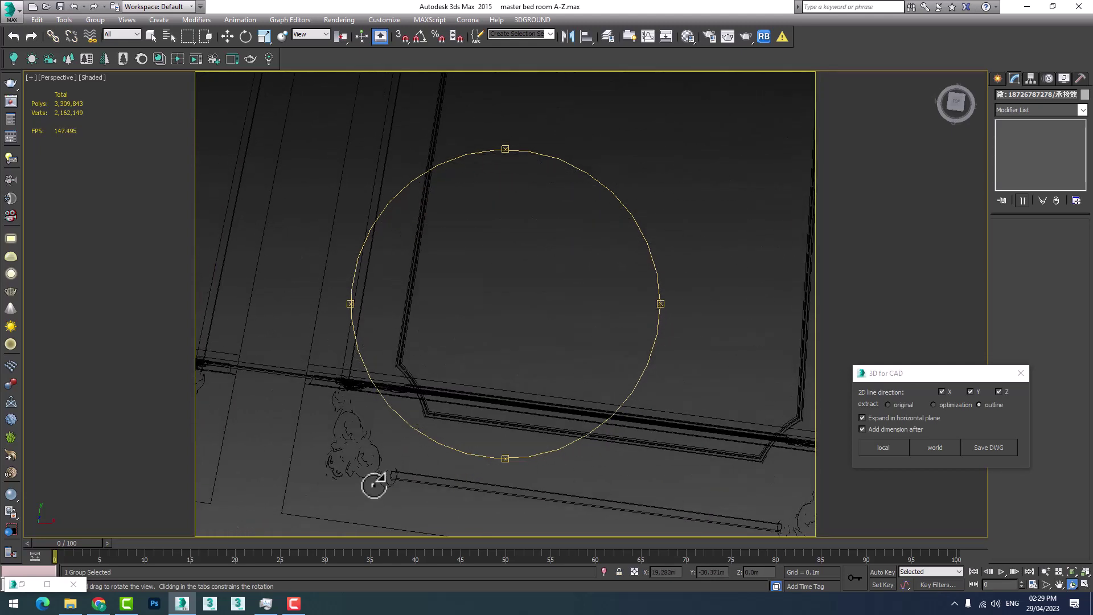
left_click_drag(391, 427, 425, 343)
Step: Select rail line Toshape_014, frame it, and move it upward
key("w")
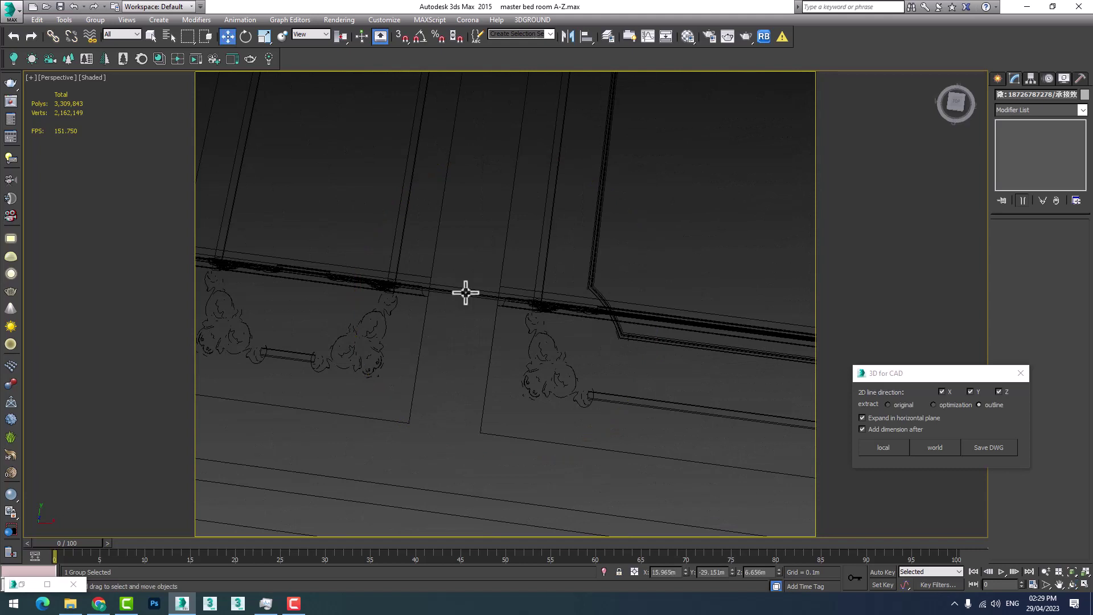
left_click(466, 293)
key("z")
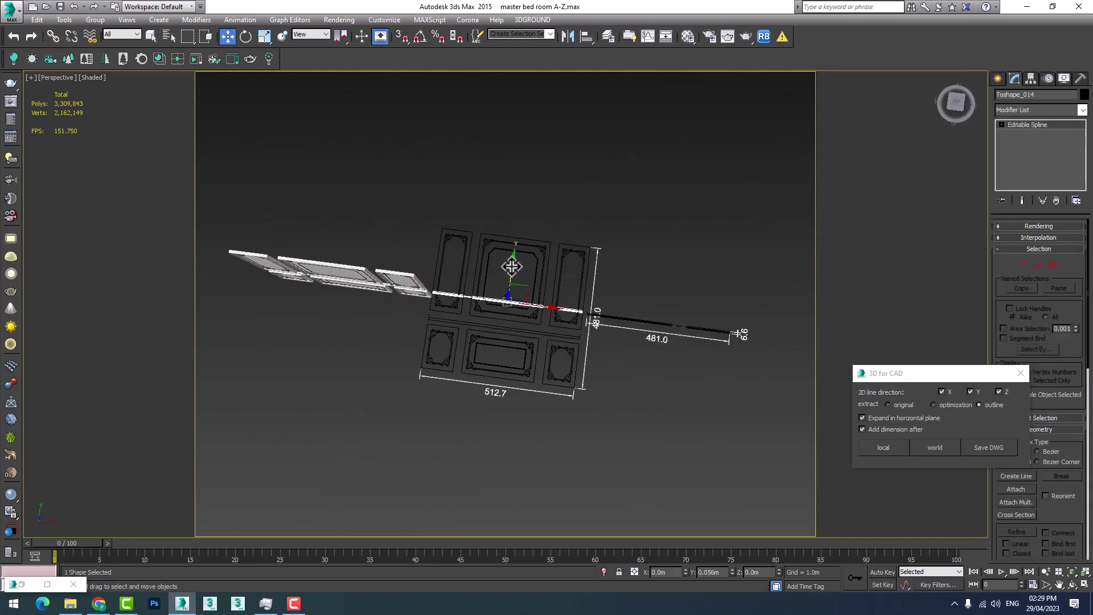
left_click_drag(514, 280, 538, 160)
scroll(648, 319, "up", 5)
scroll(622, 311, "down", 1)
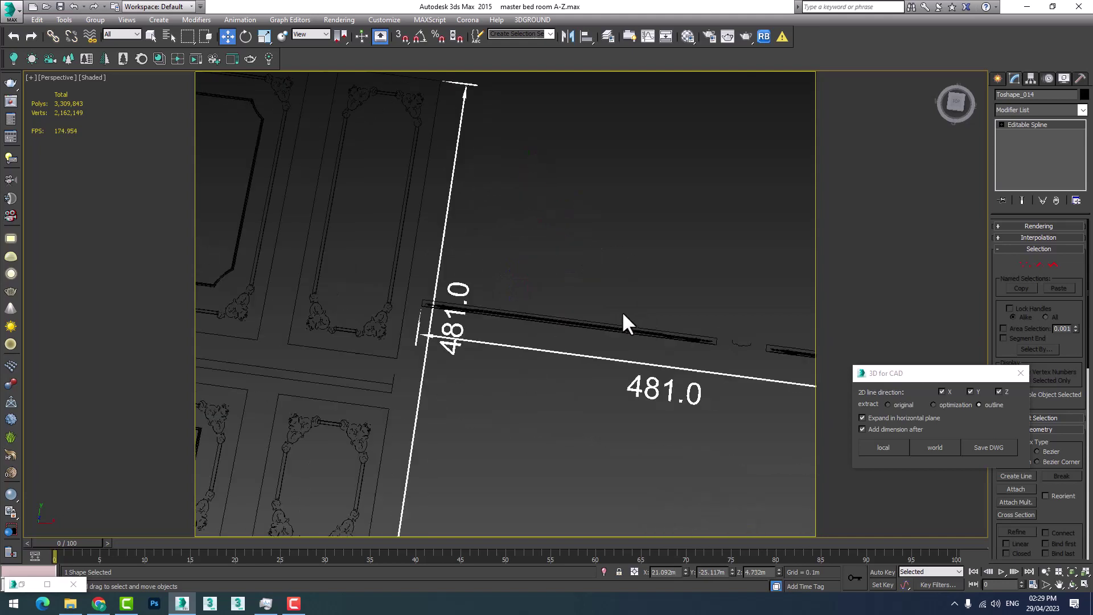
scroll(622, 310, "down", 2)
Step: Pan and zoom around the outlines to view the 481.0 and 512.7 dimensions
middle_click_drag(622, 310, 509, 317)
scroll(422, 262, "up", 5)
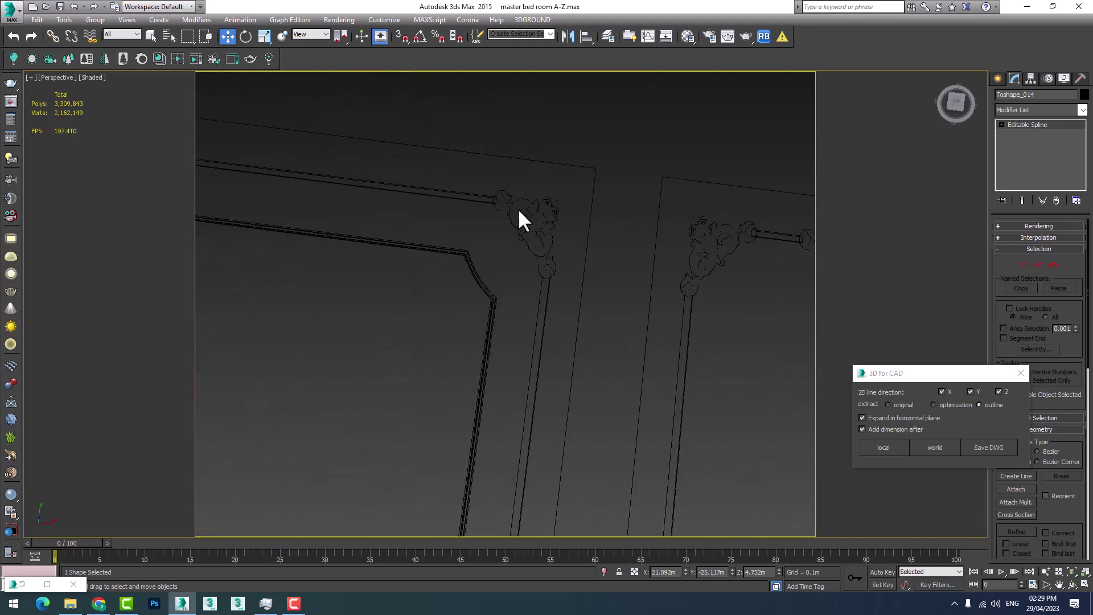
scroll(527, 211, "up", 3)
scroll(530, 205, "down", 5)
scroll(530, 212, "up", 4)
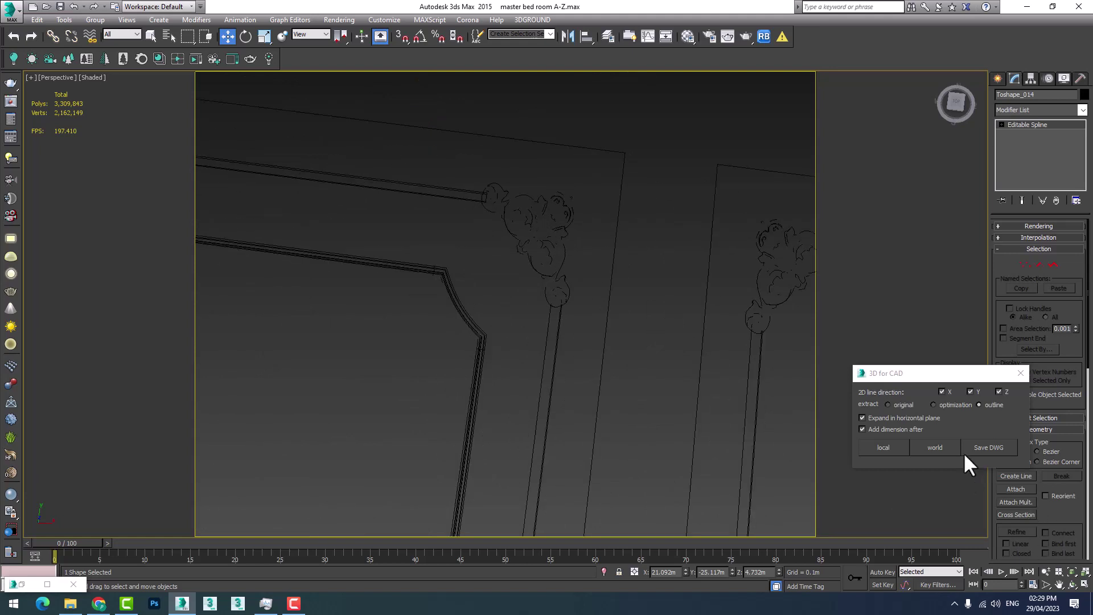
scroll(626, 424, "down", 5)
scroll(627, 445, "up", 5)
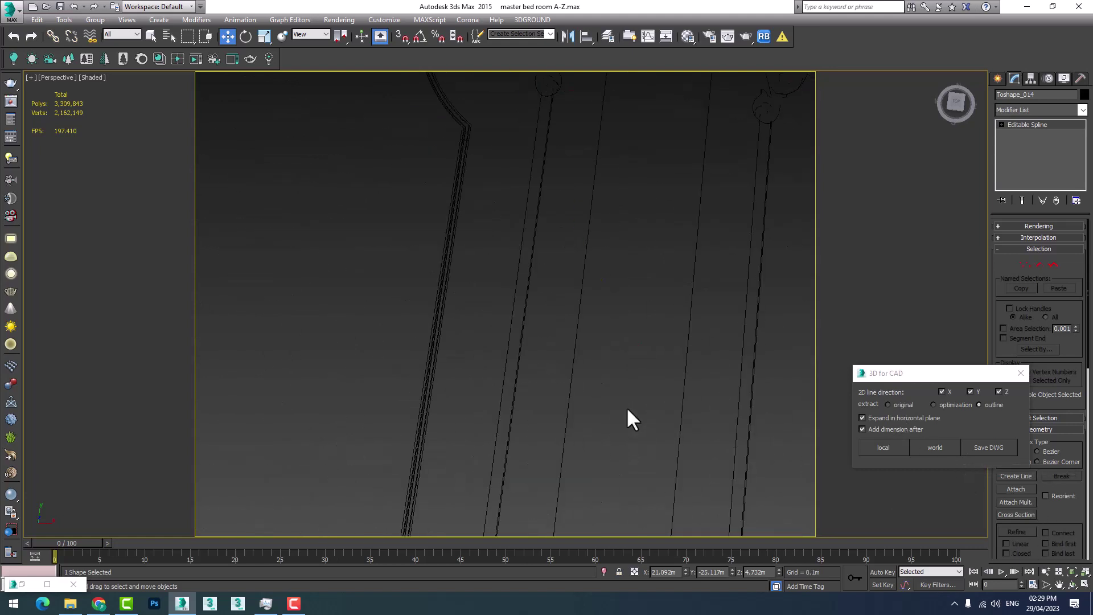
scroll(621, 421, "down", 2)
scroll(589, 285, "up", 5)
scroll(587, 278, "down", 3)
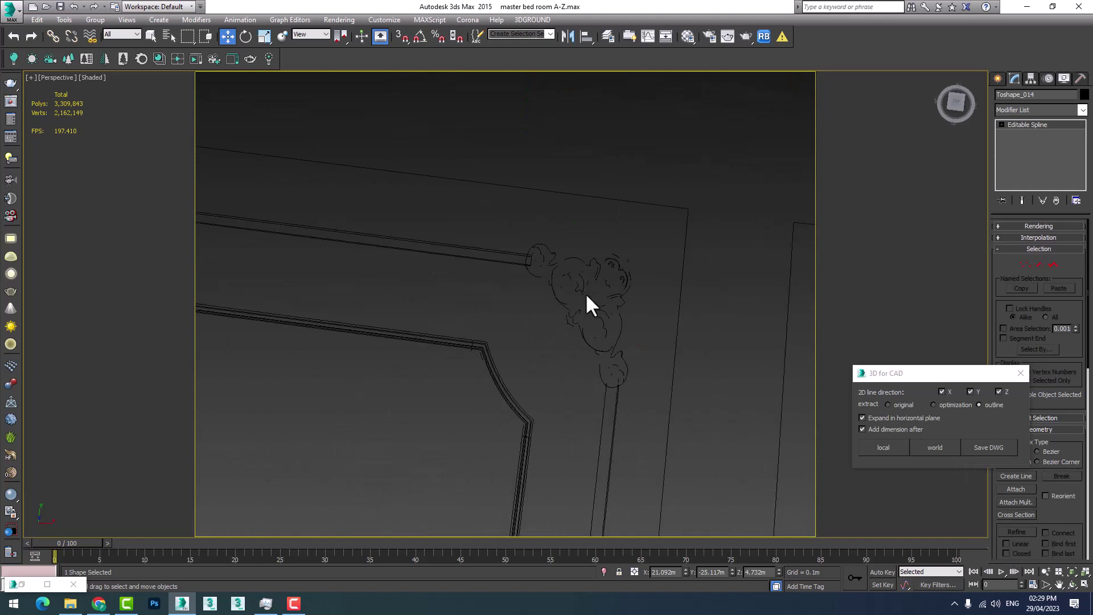
scroll(587, 295, "down", 2)
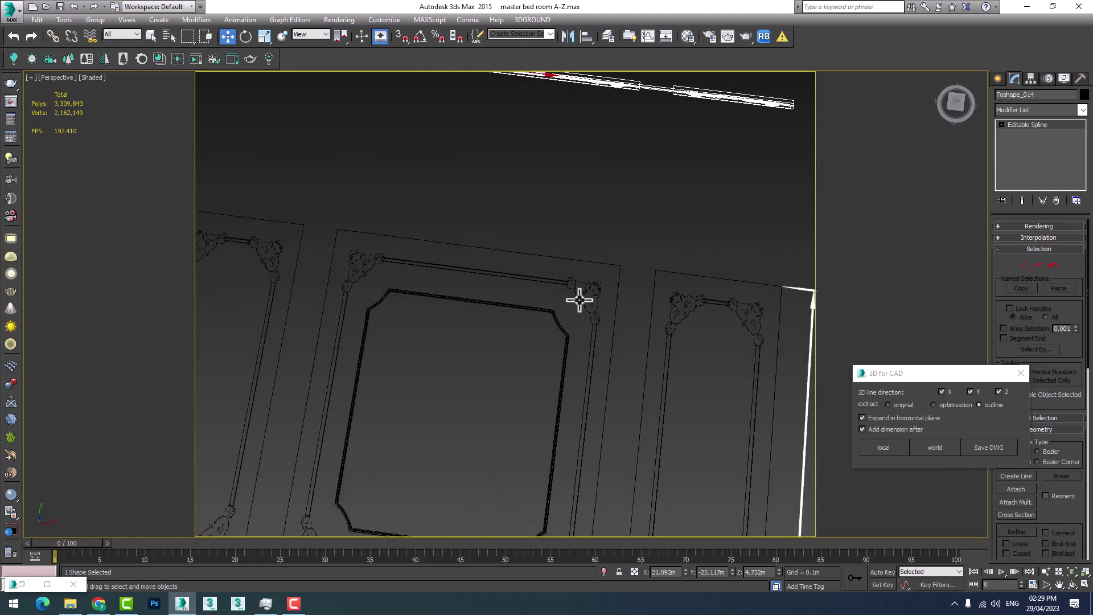
scroll(585, 292, "up", 2)
scroll(584, 292, "up", 3)
scroll(586, 295, "down", 2)
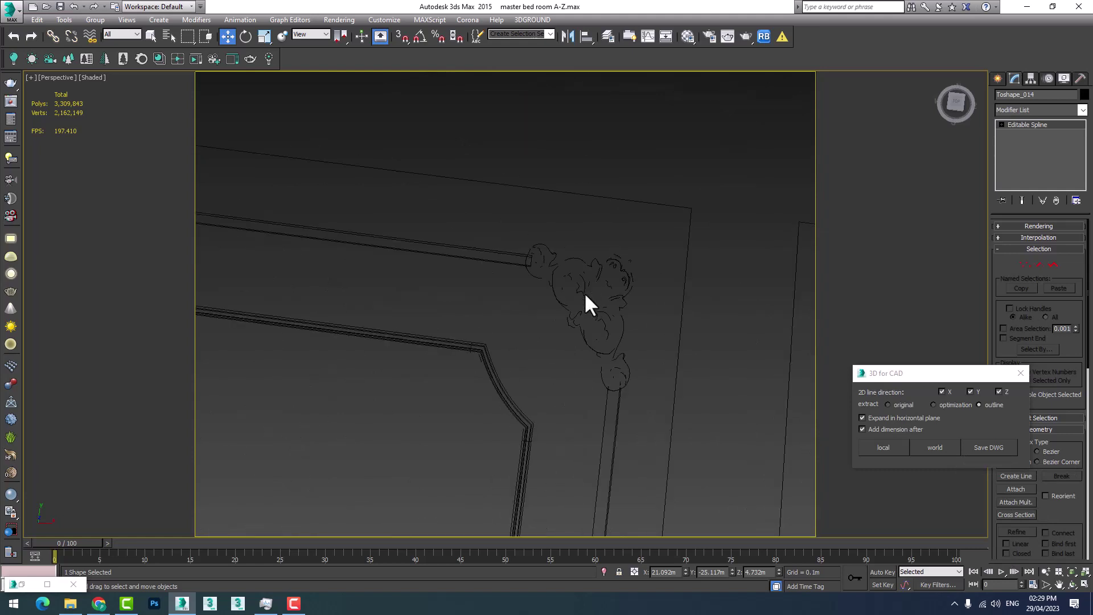
scroll(592, 301, "down", 3)
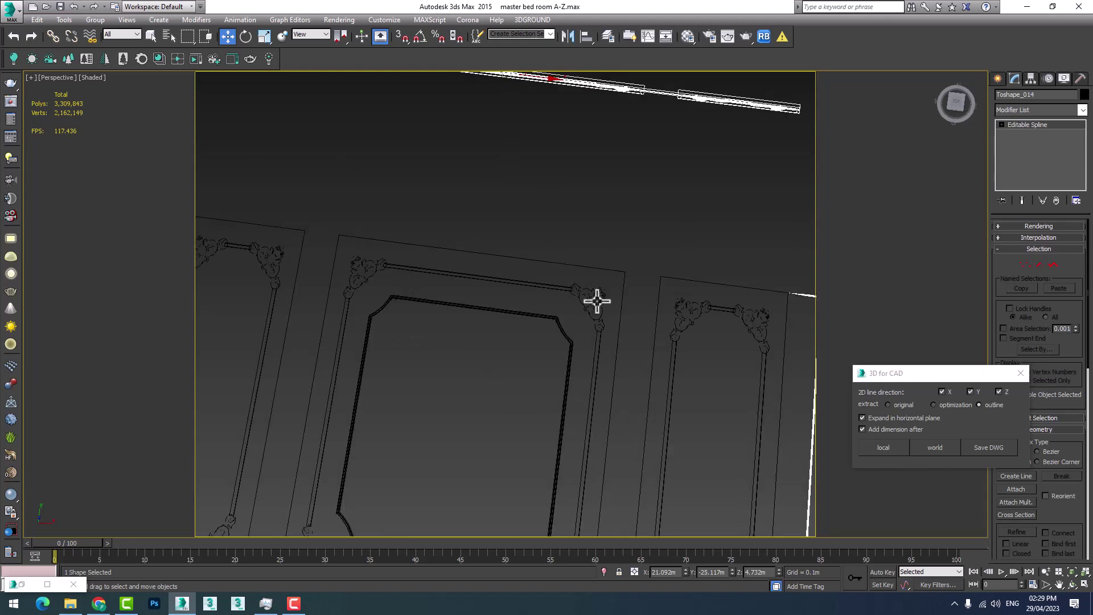
scroll(596, 296, "down", 2)
mouse_move(595, 296)
middle_mouse_down()
mouse_move(710, 268)
mouse_move(460, 210)
middle_mouse_up()
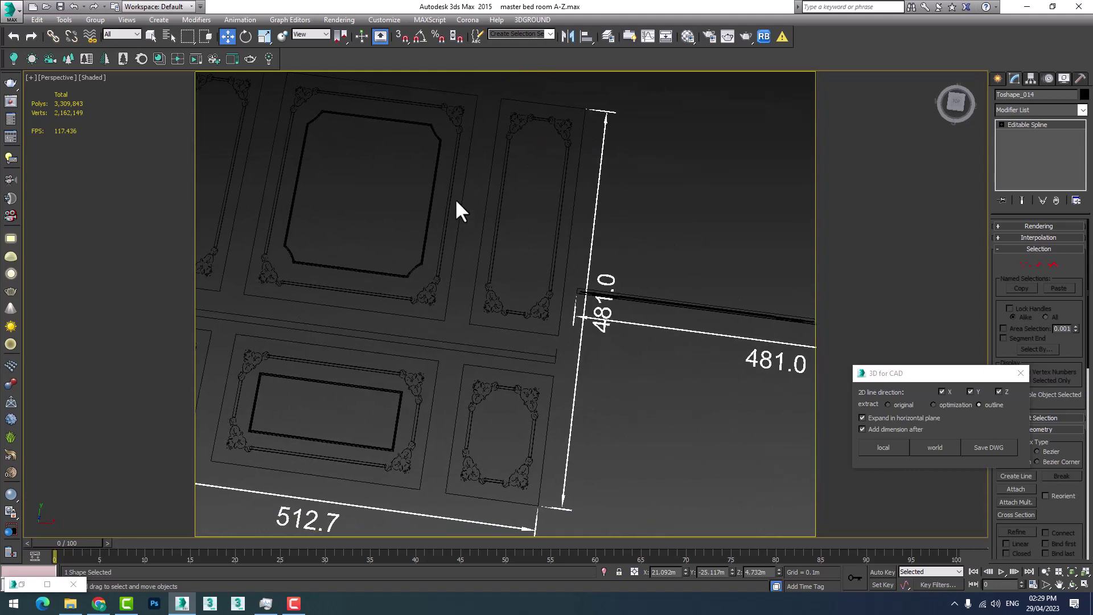
Step: Select spline Toshape_015, set extraction to original, and restore the four-viewport layout
left_click(431, 124)
middle_click_drag(435, 122, 483, 259)
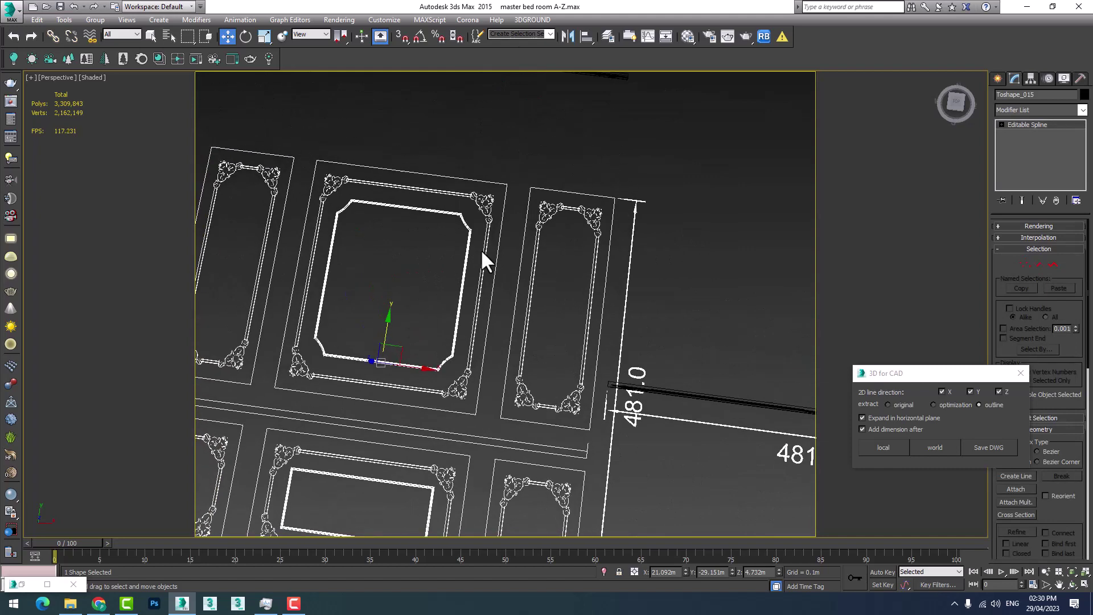
scroll(513, 228, "up", 3)
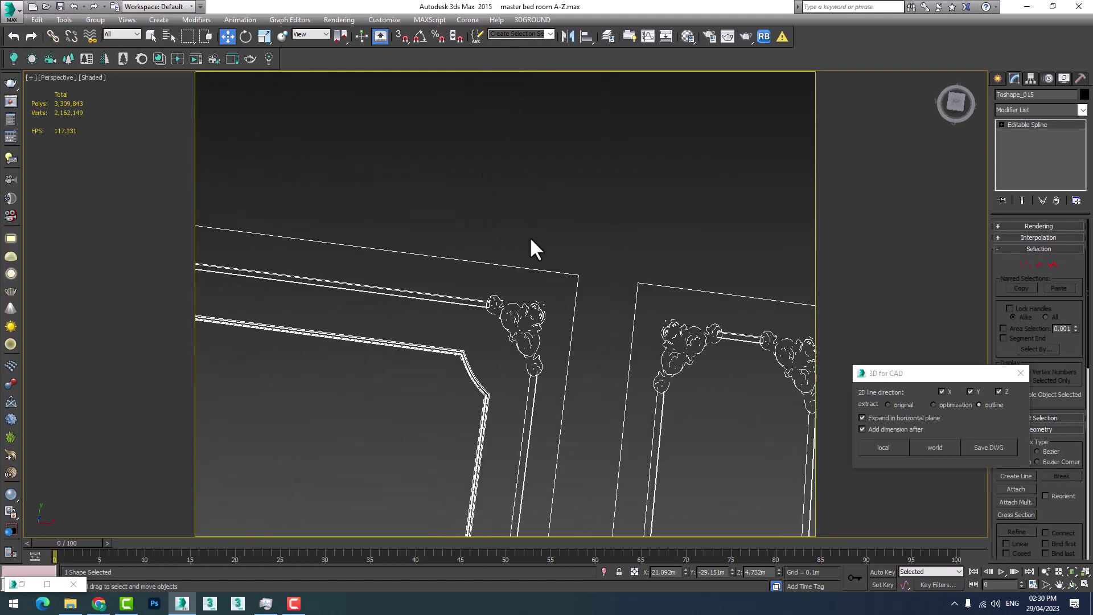
left_click(903, 401)
scroll(535, 347, "down", 5)
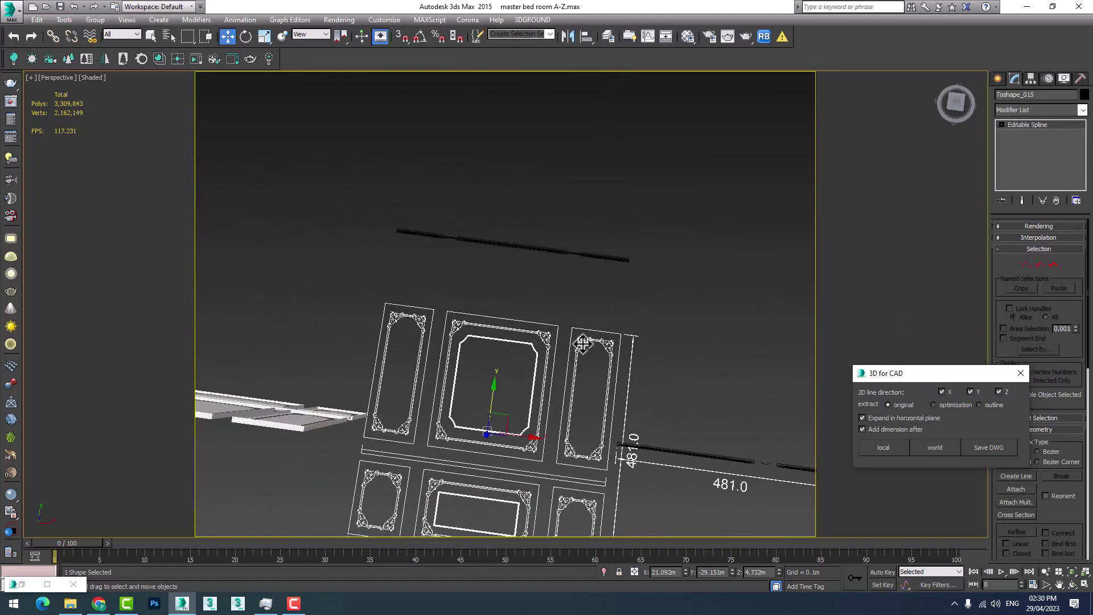
left_click(1084, 584)
Step: Deselect the panel moulding spline and select the grey line group beside the panels
scroll(296, 174, "down", 2)
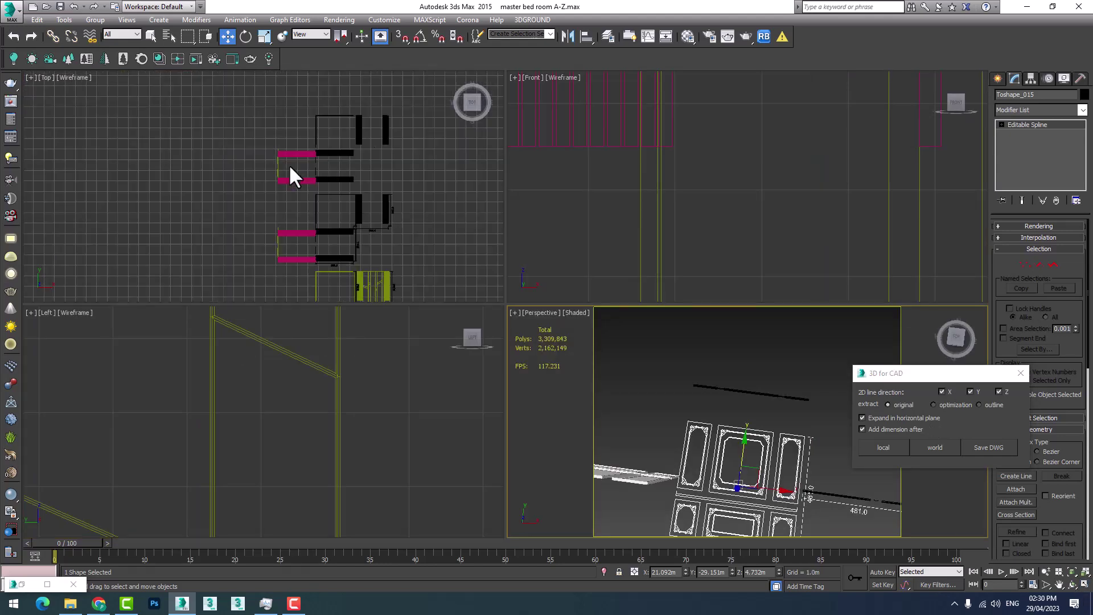
scroll(270, 165, "down", 2)
scroll(285, 317, "up", 3)
scroll(268, 296, "up", 3)
scroll(244, 141, "up", 5)
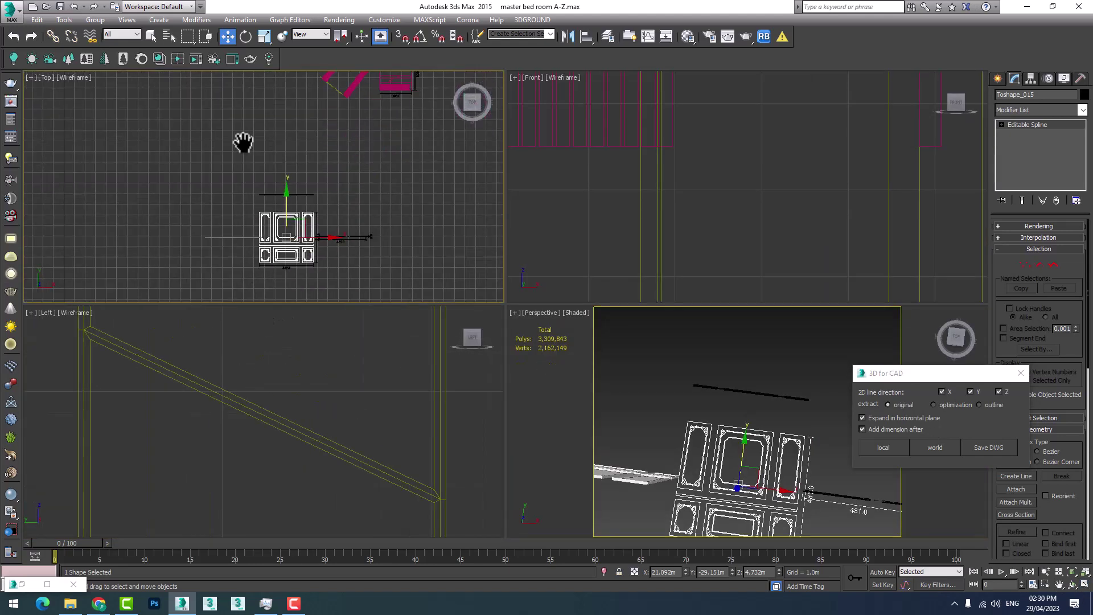
scroll(282, 178, "up", 2)
left_click(407, 158)
scroll(317, 178, "up", 4)
scroll(386, 175, "down", 4)
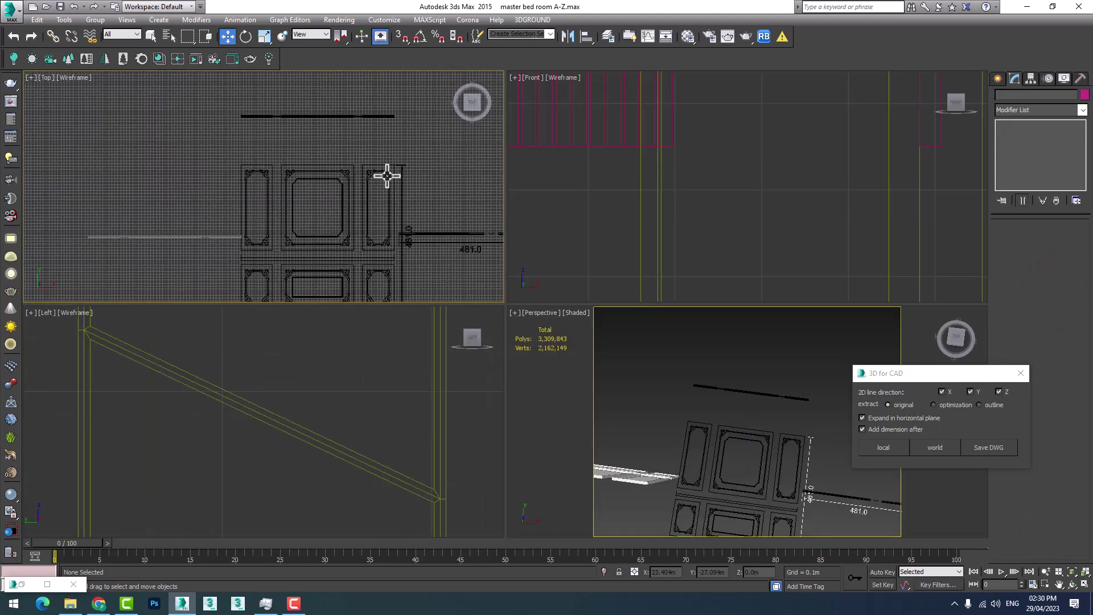
left_click(140, 236)
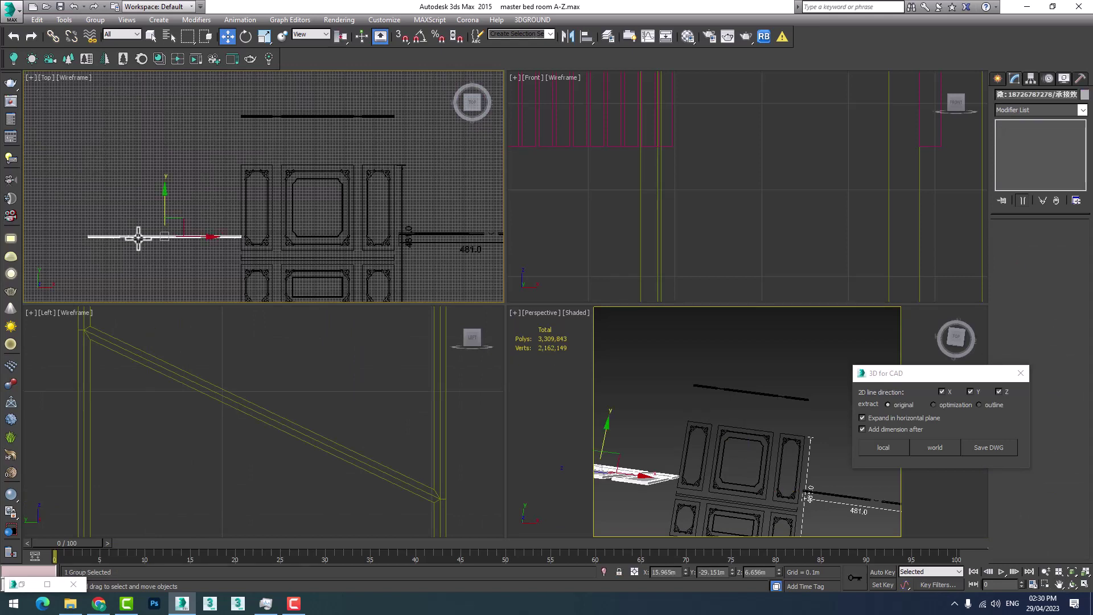
Step: Pan and zoom the Front viewport in on the carved corner ornament
scroll(341, 418, "down", 5)
scroll(338, 410, "down", 3)
scroll(427, 420, "down", 2)
middle_click_drag(427, 420, 188, 384)
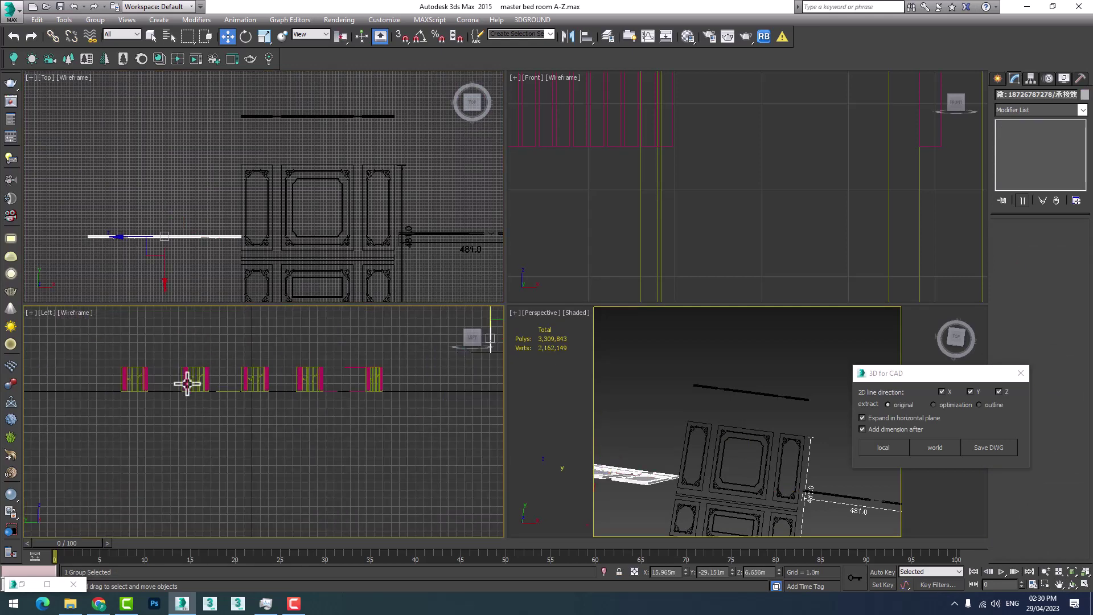
scroll(431, 353, "down", 1)
scroll(422, 336, "up", 5)
scroll(615, 196, "down", 5)
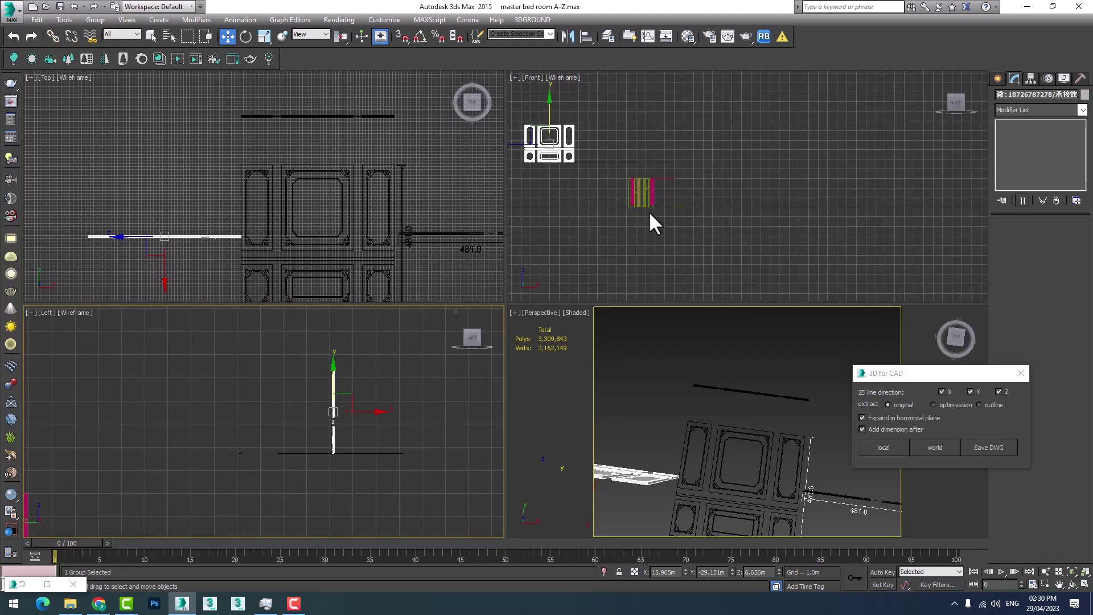
scroll(648, 211, "down", 3)
scroll(610, 171, "up", 5)
scroll(600, 117, "up", 3)
scroll(586, 151, "up", 3)
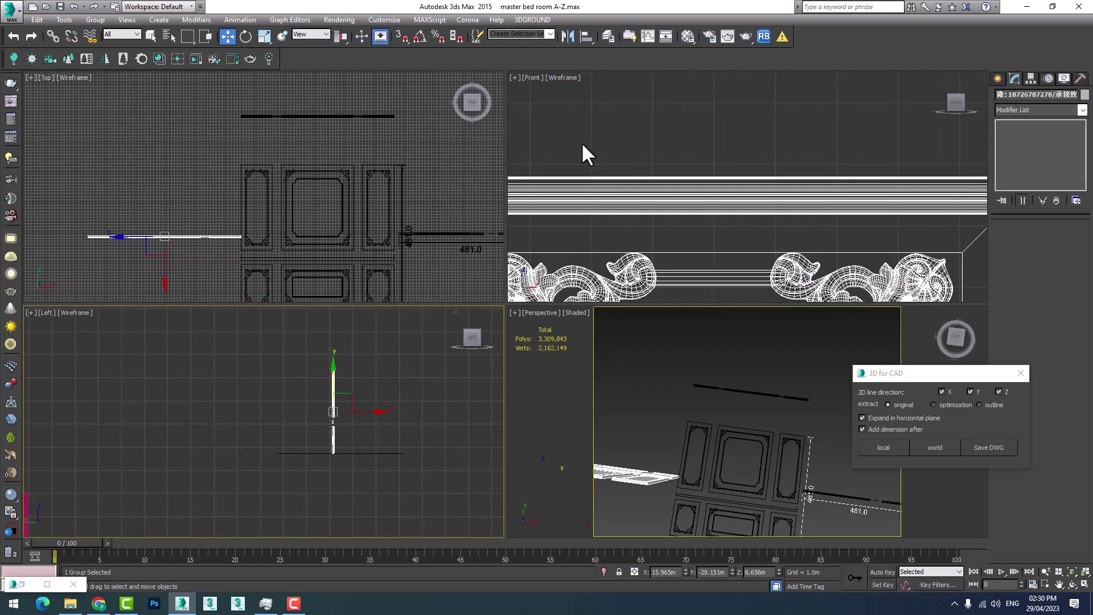
scroll(627, 176, "down", 2)
middle_click_drag(623, 171, 583, 139)
scroll(583, 140, "up", 3)
scroll(584, 139, "up", 4)
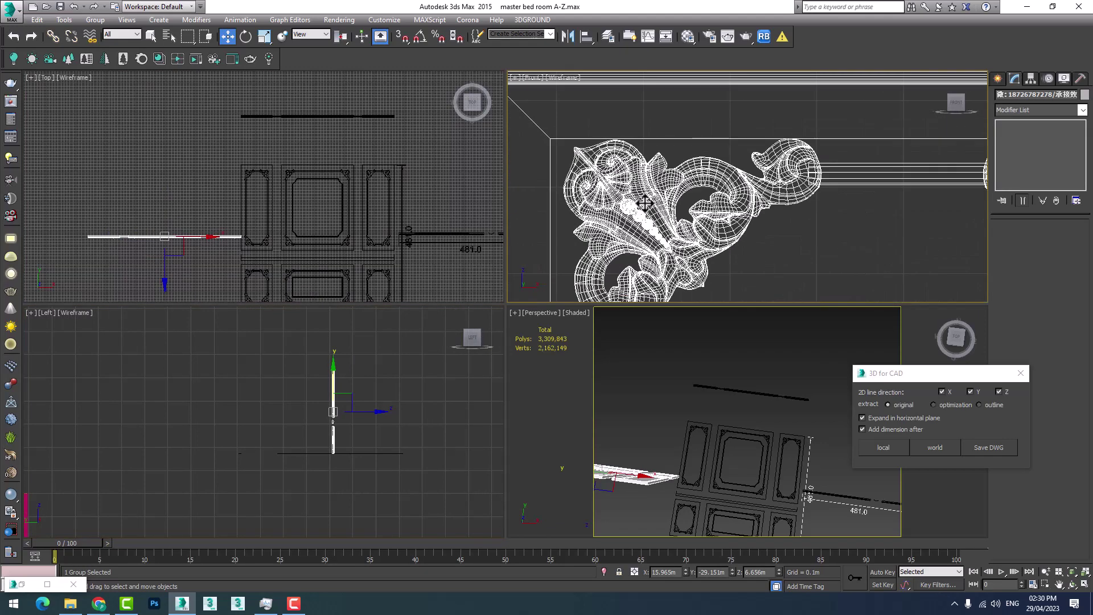
key("alt+w")
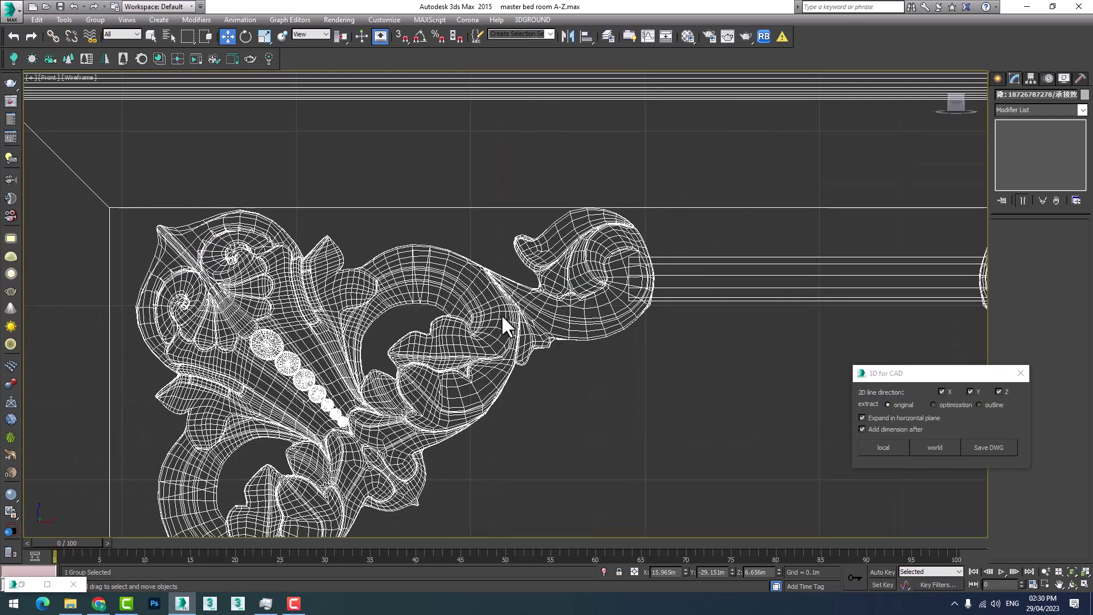
scroll(455, 291, "up", 5)
scroll(429, 290, "down", 5)
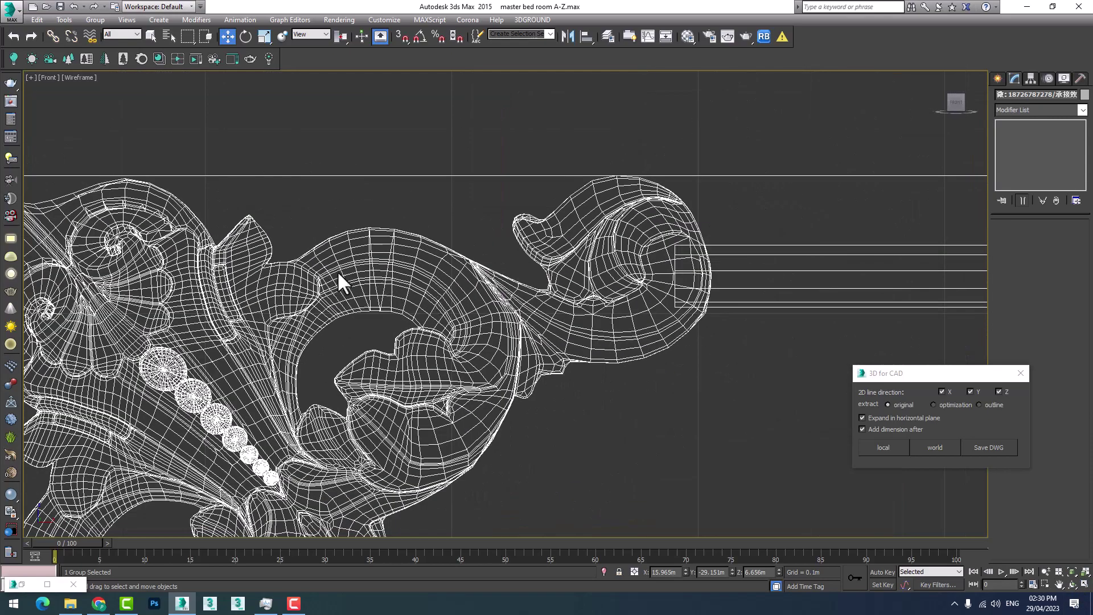
scroll(344, 262, "up", 5)
scroll(343, 261, "down", 3)
scroll(420, 243, "up", 1)
scroll(494, 224, "up", 1)
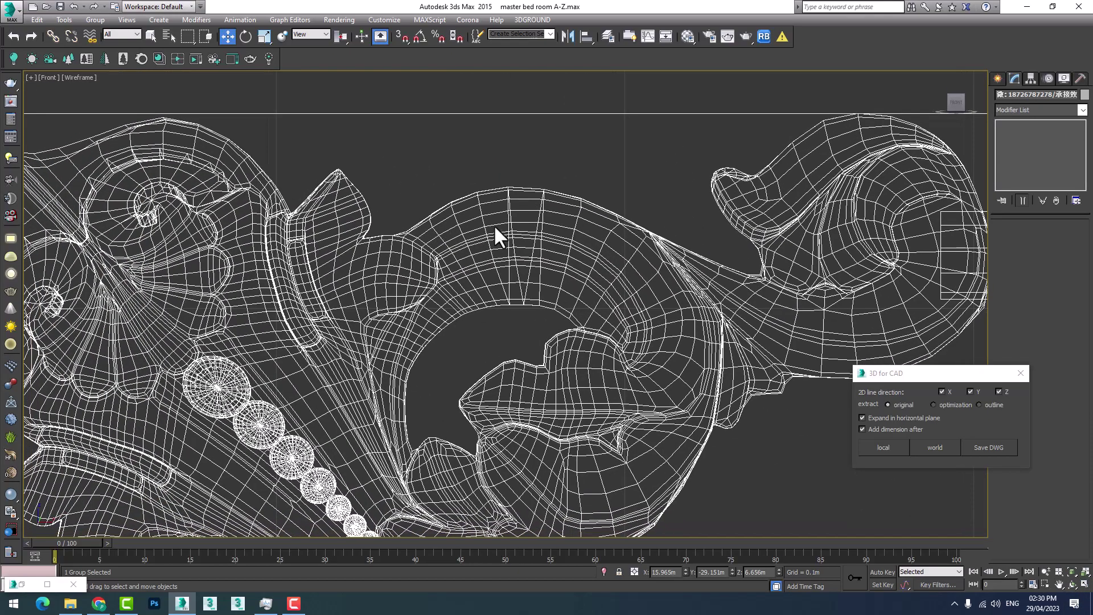
scroll(569, 242, "down", 2)
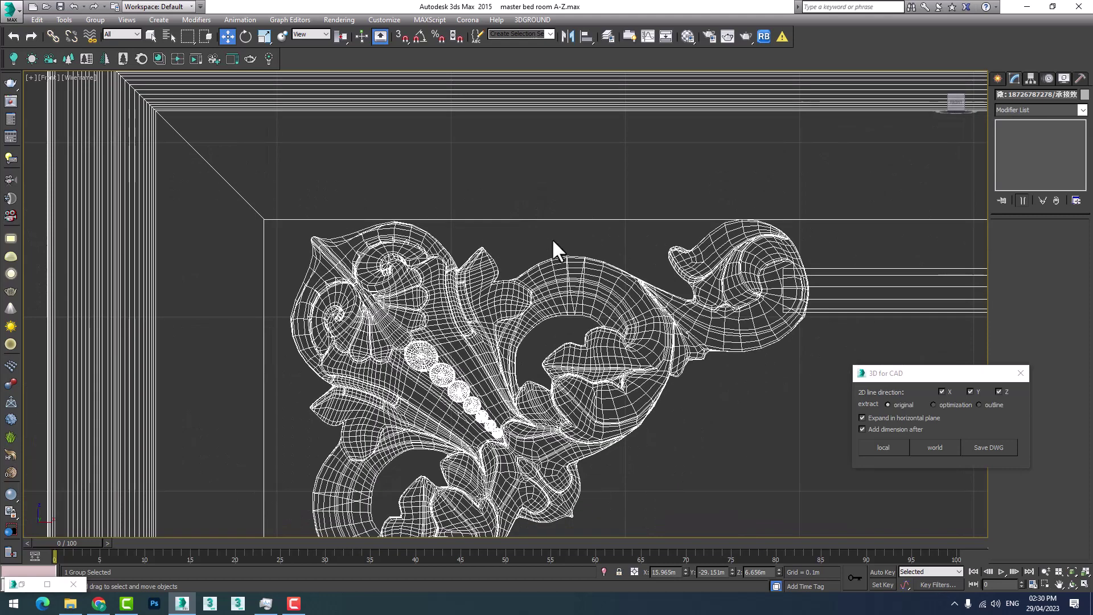
scroll(544, 236, "up", 2)
left_click(535, 217)
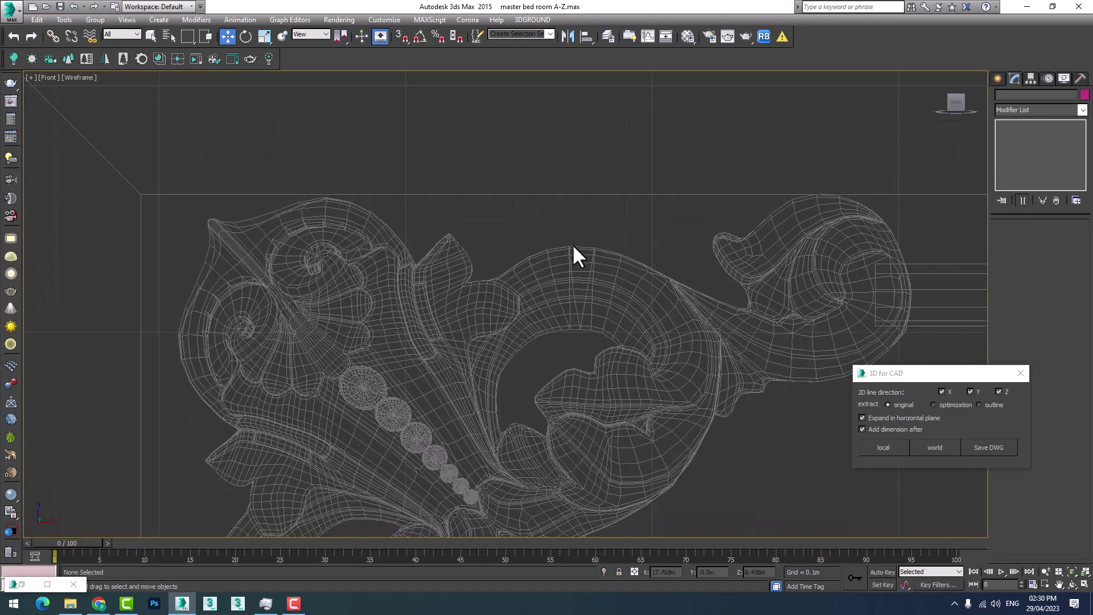
scroll(593, 282, "up", 4)
scroll(530, 275, "down", 4)
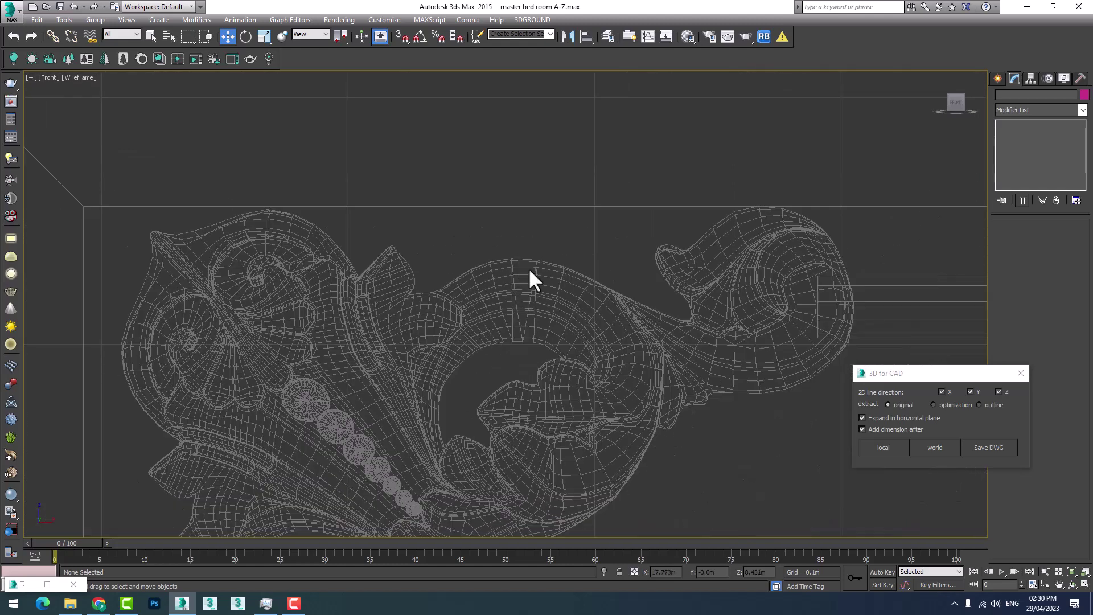
middle_click_drag(748, 317, 666, 357)
middle_click_drag(737, 357, 603, 369)
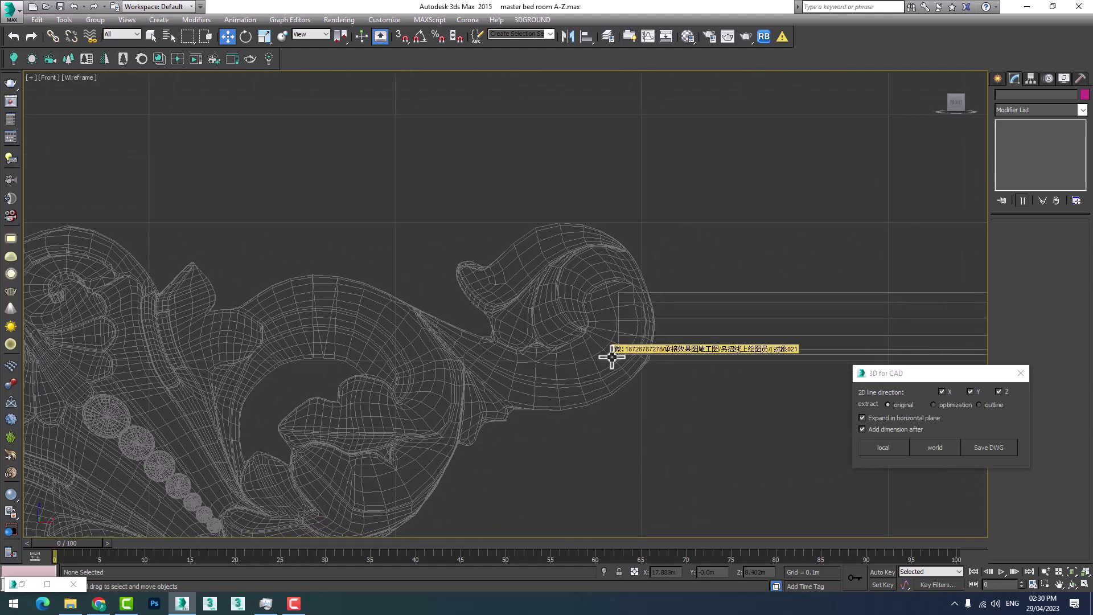
scroll(520, 293, "down", 1)
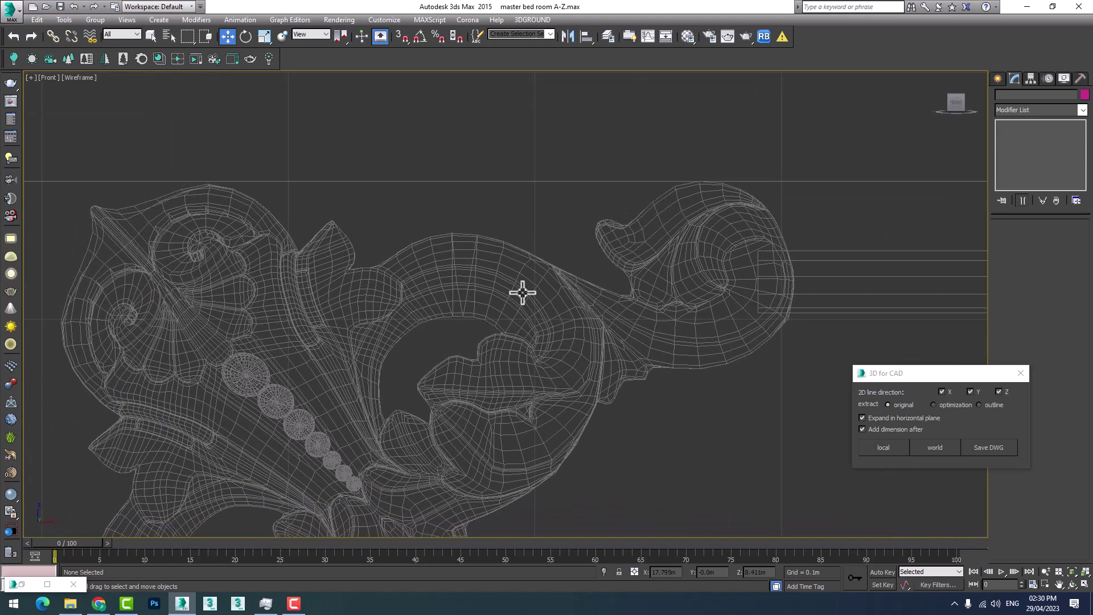
scroll(533, 289, "down", 1)
middle_click_drag(366, 361, 473, 322)
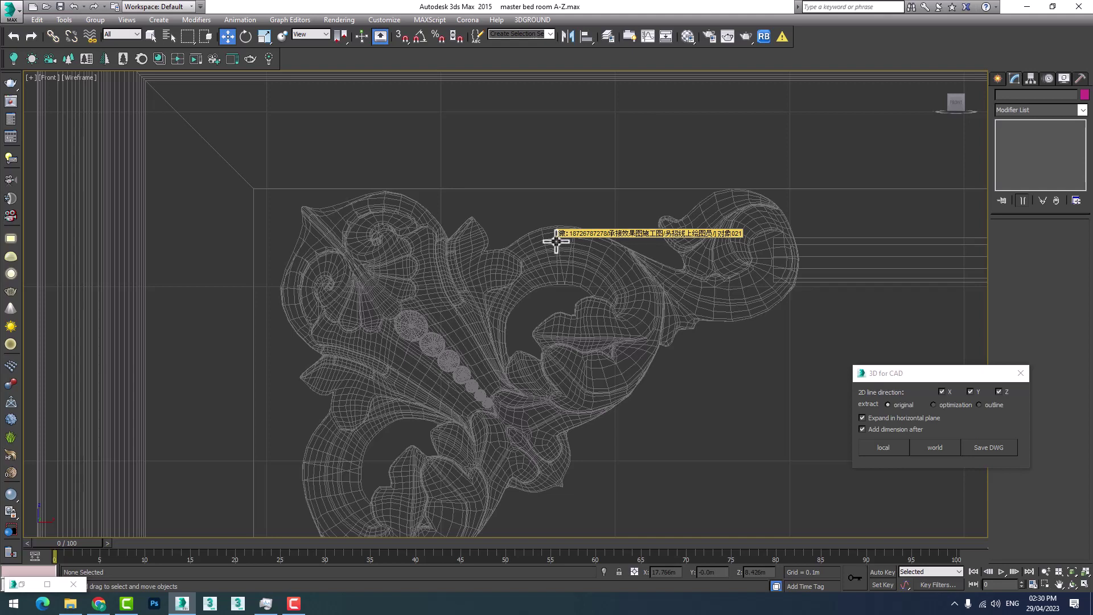
scroll(557, 241, "up", 5)
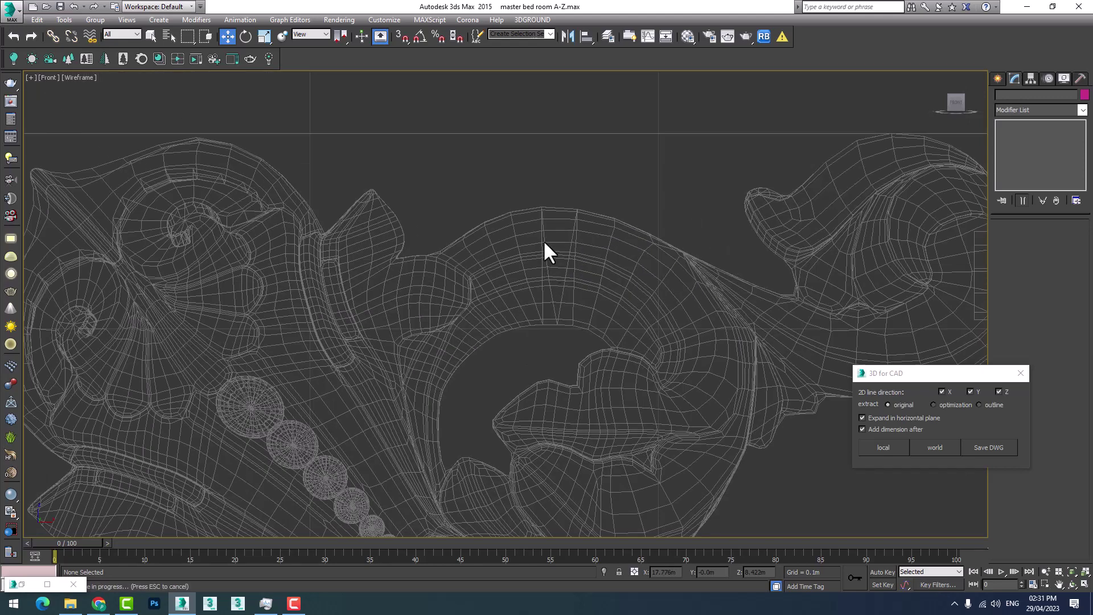
scroll(551, 273, "down", 5)
scroll(482, 348, "up", 3)
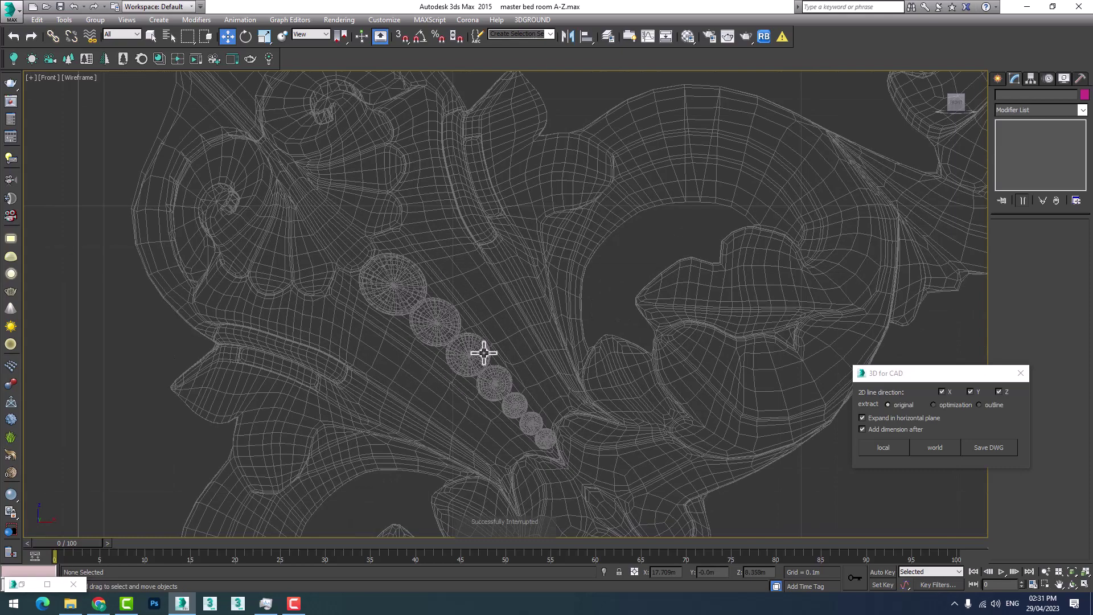
scroll(483, 353, "down", 5)
scroll(530, 362, "down", 3)
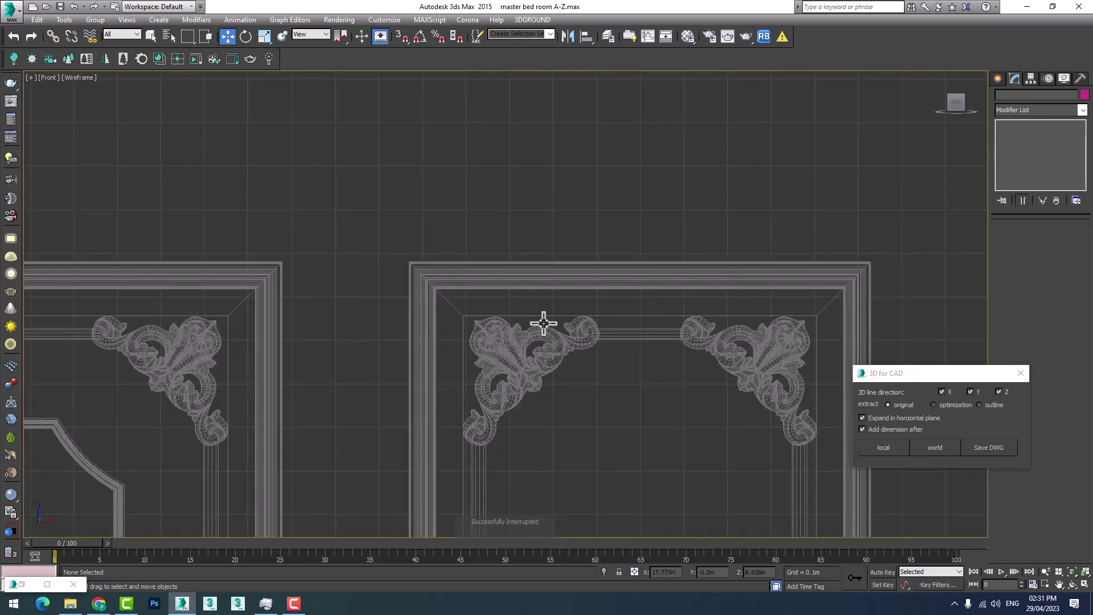
scroll(505, 302, "up", 8)
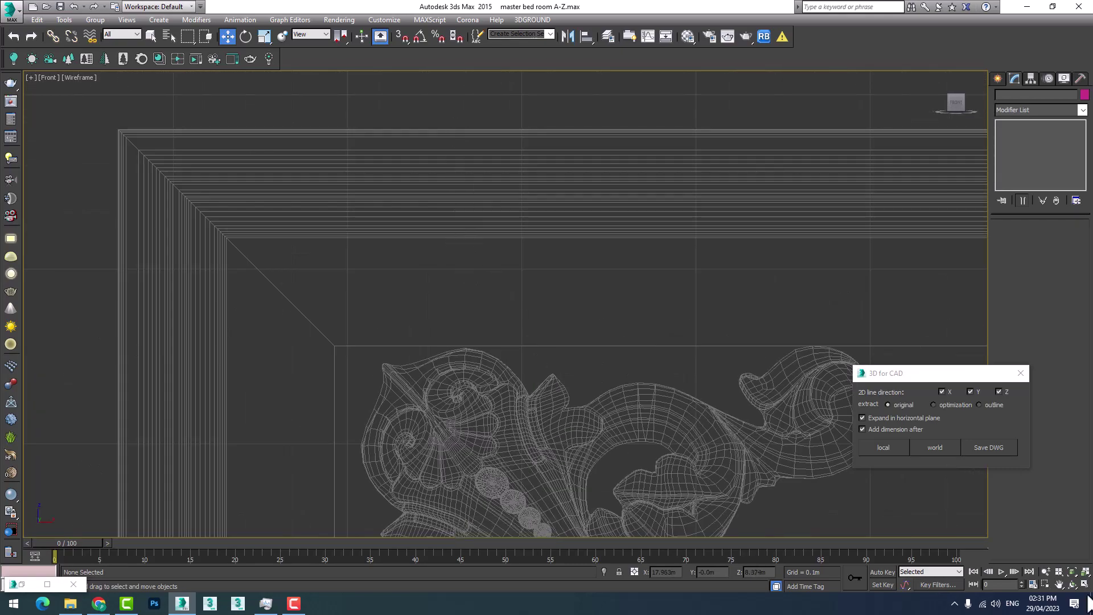
Step: Restore the four-viewport layout with Alt+W and zoom the Perspective and Front views on the panels
key("alt+w")
scroll(712, 447, "up", 4)
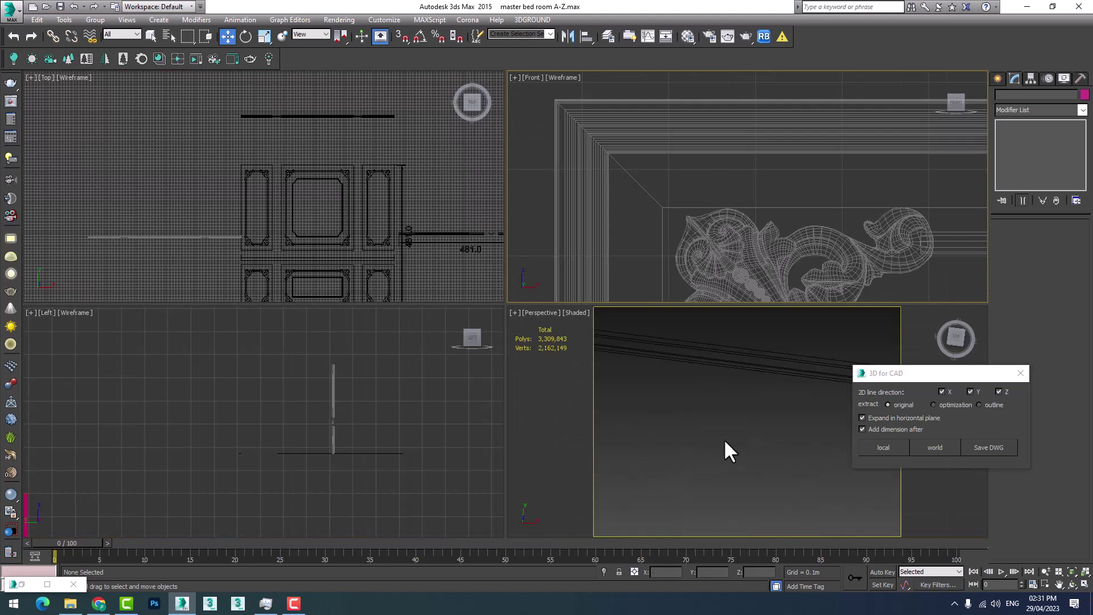
scroll(720, 435, "up", 3)
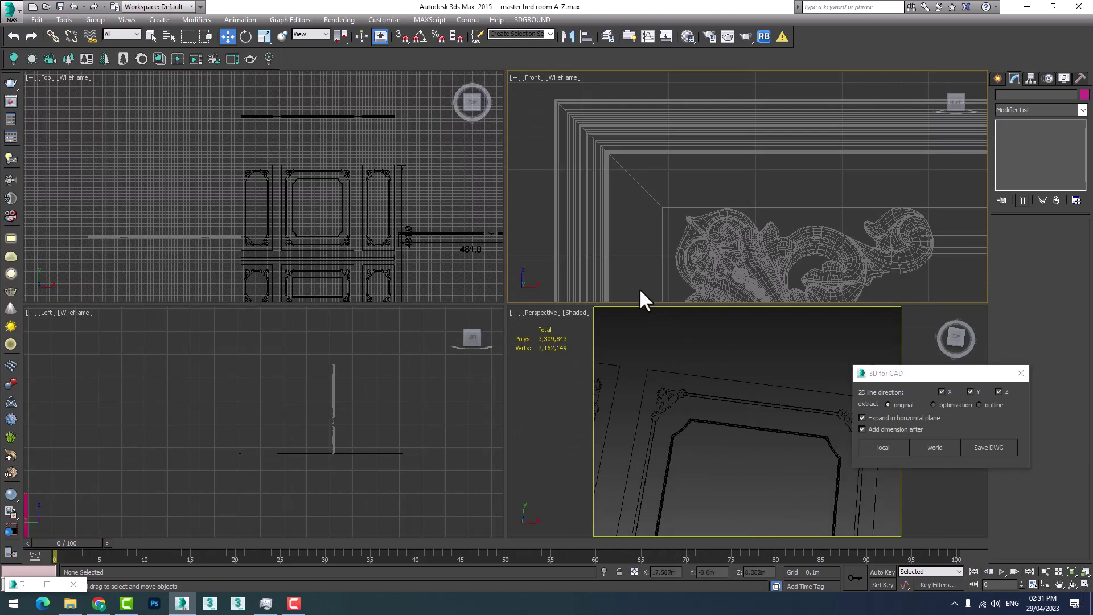
scroll(706, 404, "down", 4)
scroll(704, 411, "up", 2)
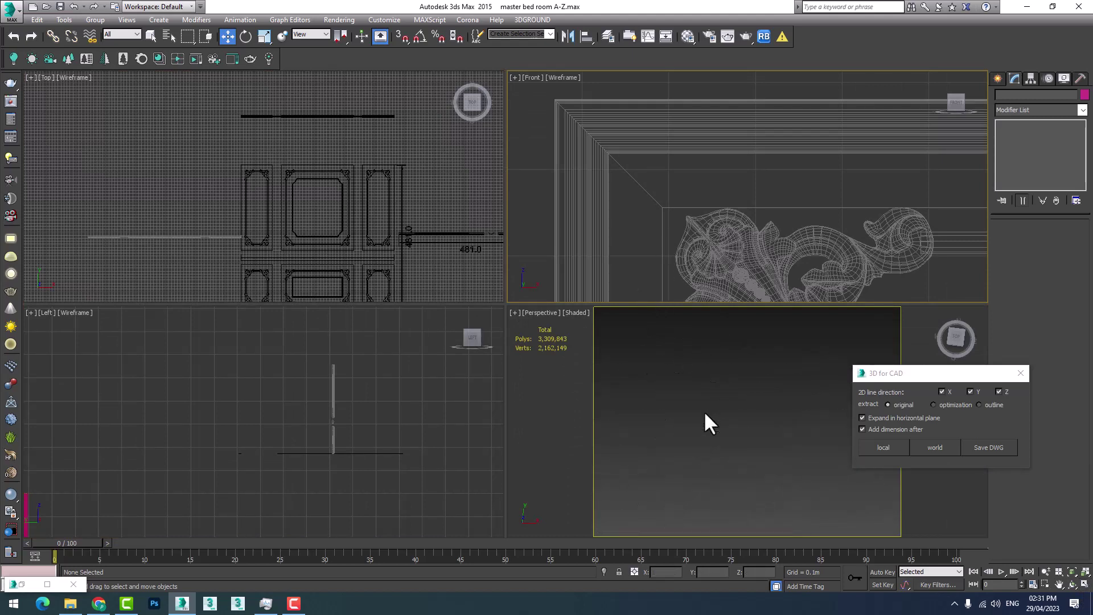
scroll(705, 414, "up", 3)
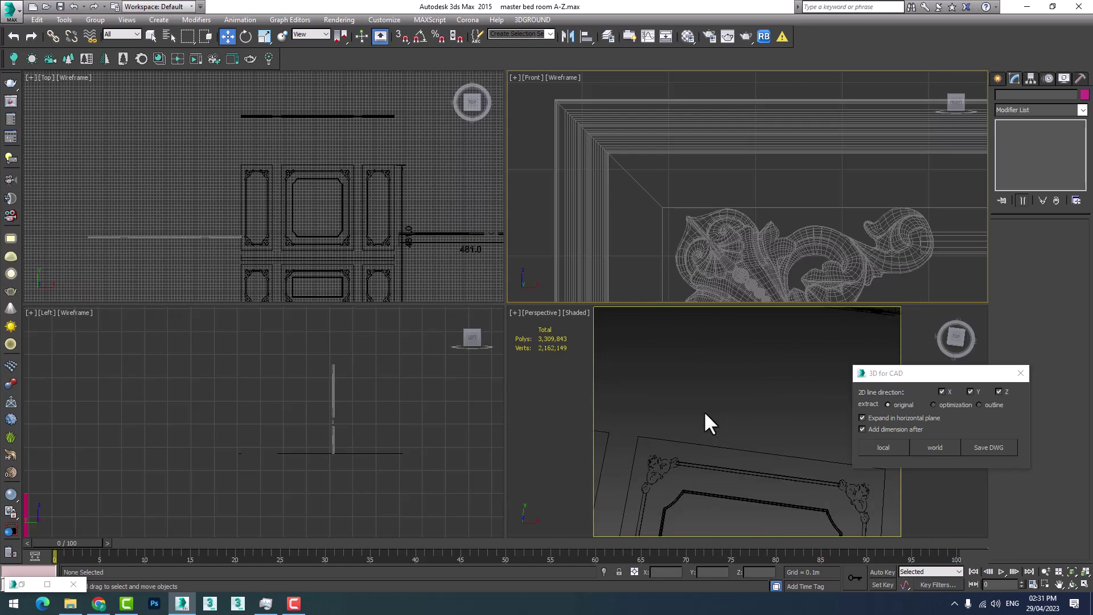
scroll(643, 262, "down", 2)
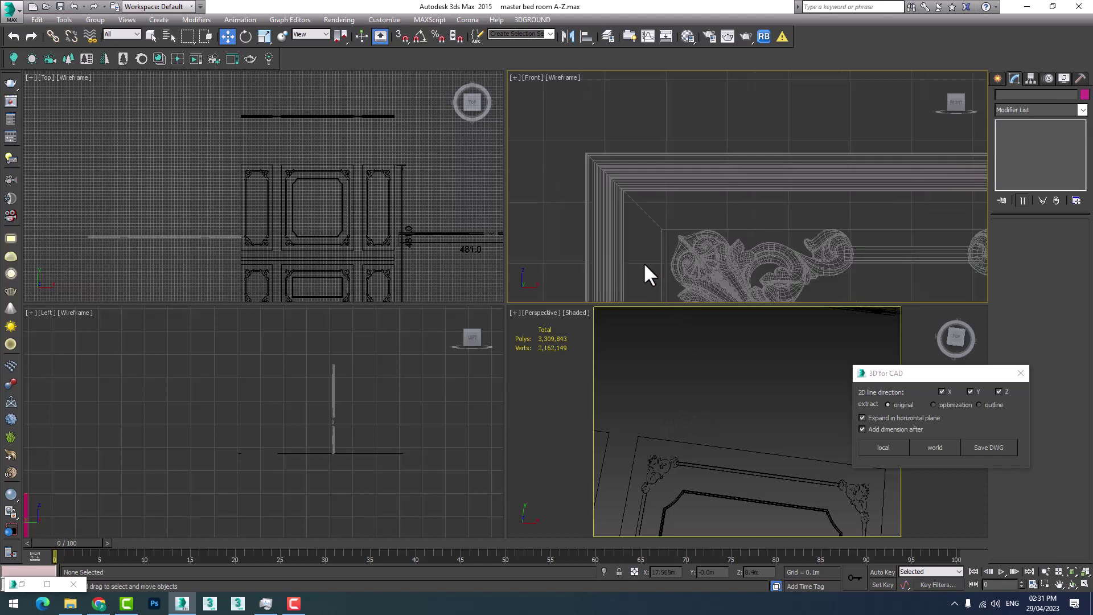
scroll(744, 274, "down", 2)
scroll(713, 194, "down", 2)
scroll(714, 195, "up", 4)
scroll(716, 196, "down", 3)
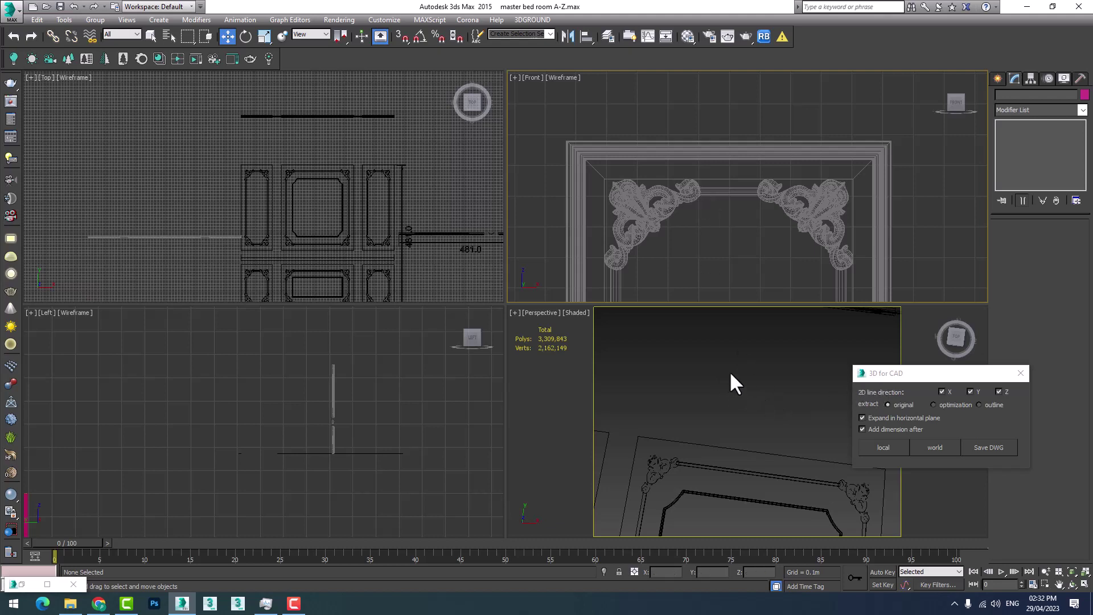
Step: Pan and zoom the Perspective view until the panel group and its 481.0 dimension are visible
scroll(730, 370, "down", 3)
middle_click_drag(754, 408, 712, 400)
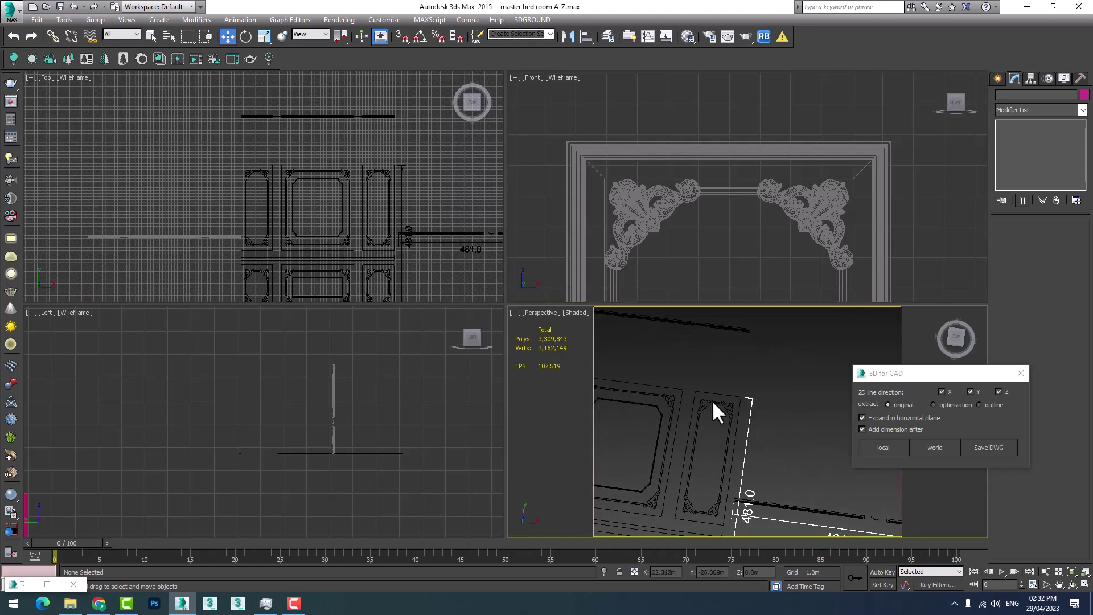
scroll(753, 480, "down", 2)
middle_click_drag(722, 481, 765, 452)
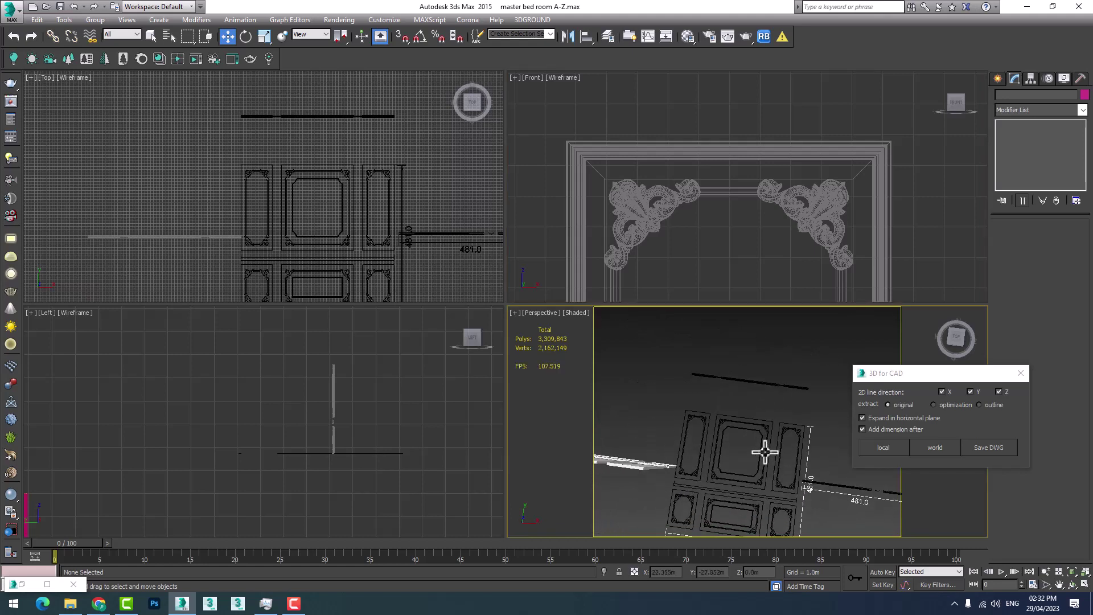
scroll(764, 451, "up", 2)
scroll(763, 452, "up", 3)
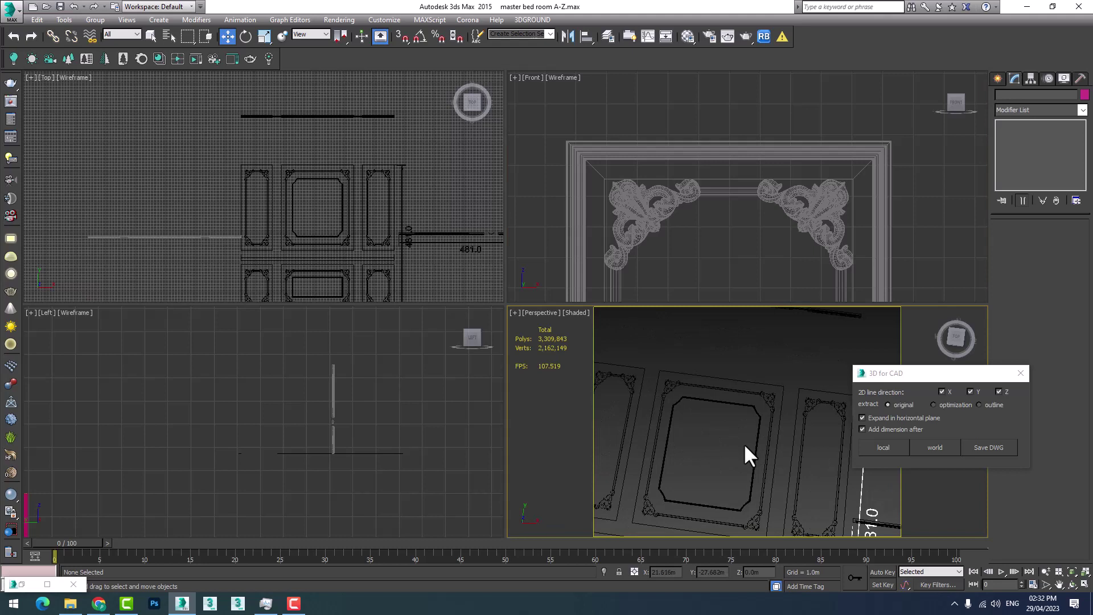
scroll(744, 443, "down", 2)
scroll(725, 419, "up", 3)
scroll(763, 429, "up", 2)
scroll(742, 409, "down", 2)
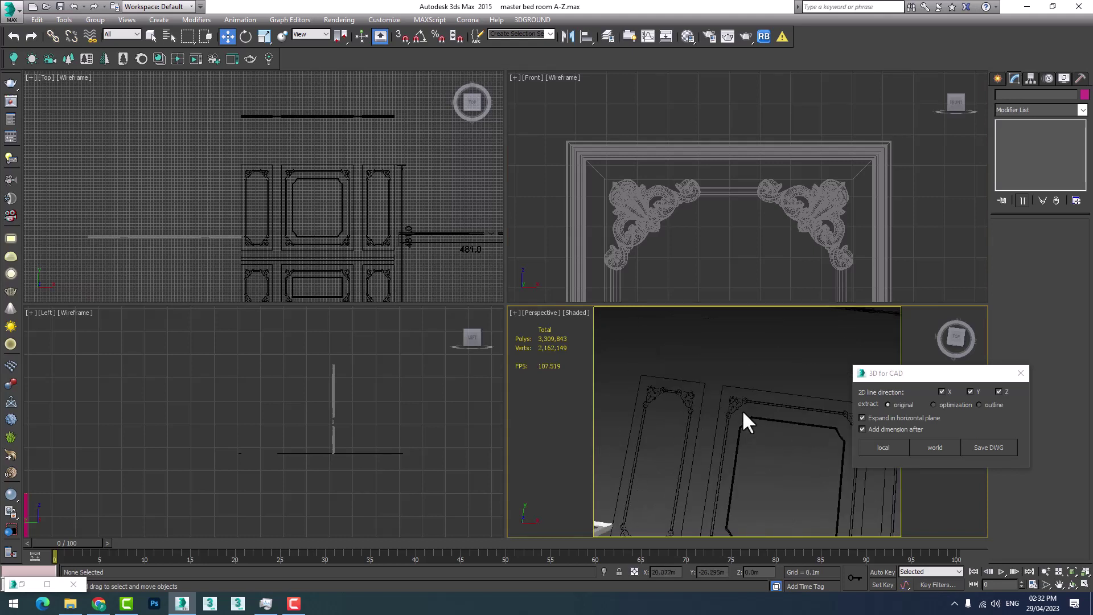
scroll(740, 402, "up", 2)
scroll(737, 395, "down", 4)
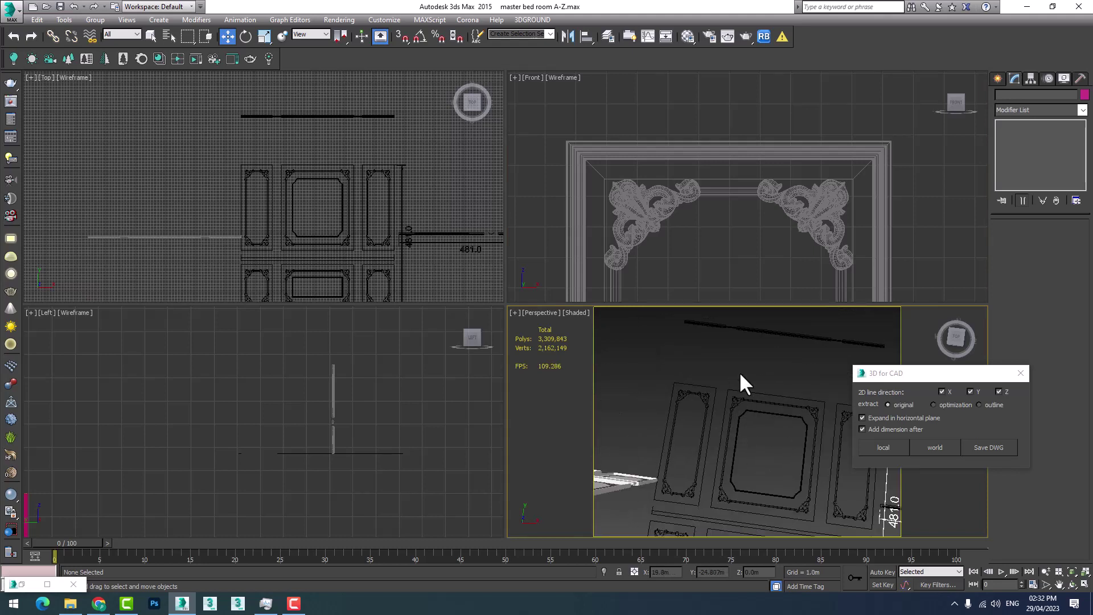
scroll(743, 378, "up", 3)
scroll(738, 400, "down", 2)
scroll(734, 410, "down", 1)
scroll(735, 419, "up", 2)
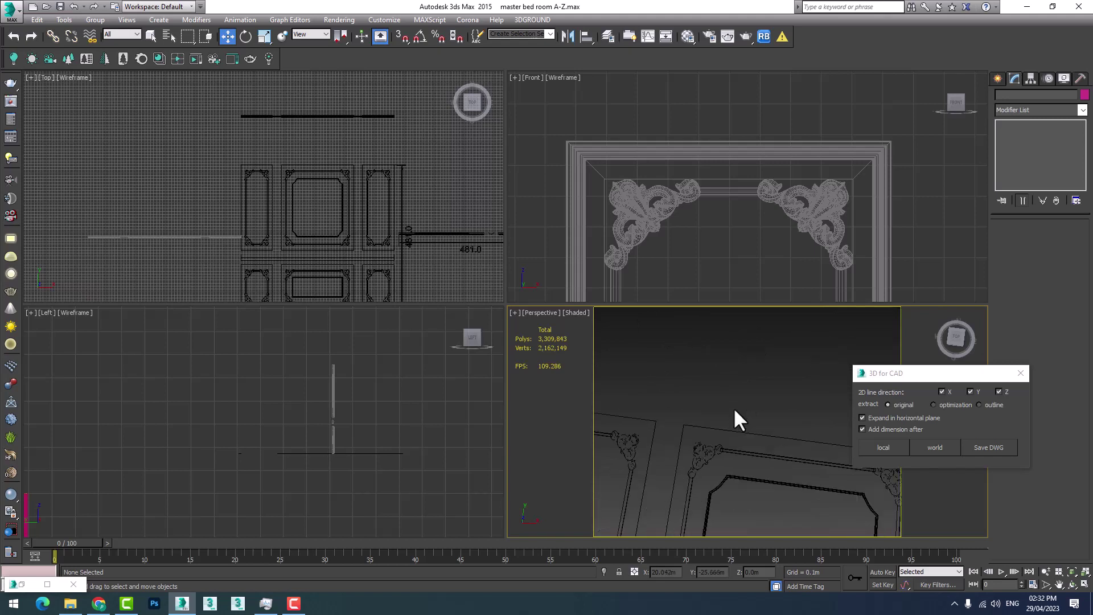
scroll(734, 410, "up", 1)
scroll(705, 449, "up", 2)
scroll(708, 463, "down", 2)
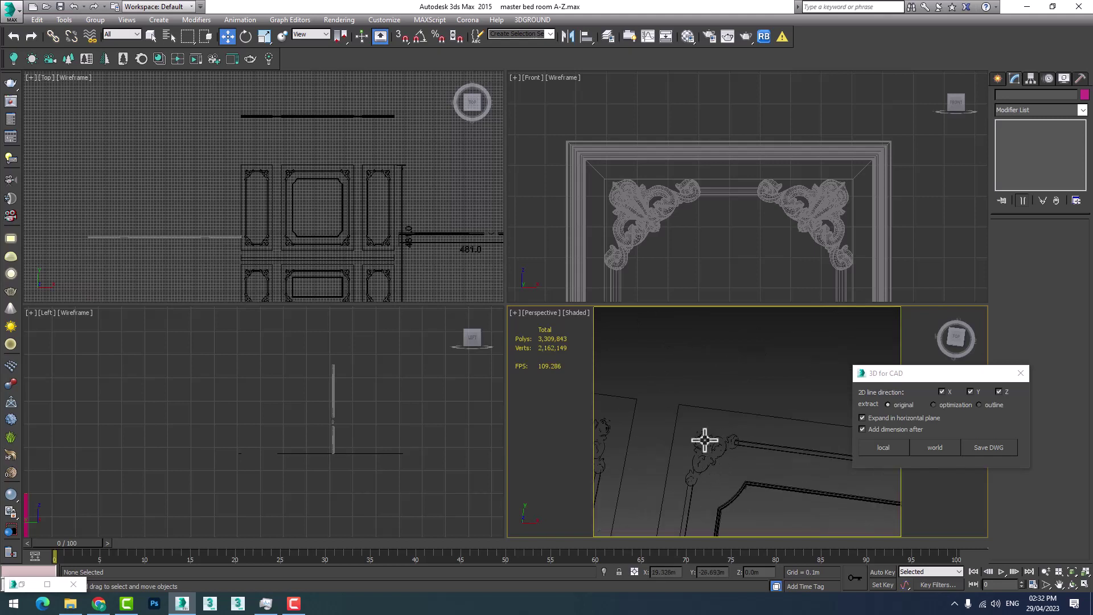
scroll(721, 443, "down", 3)
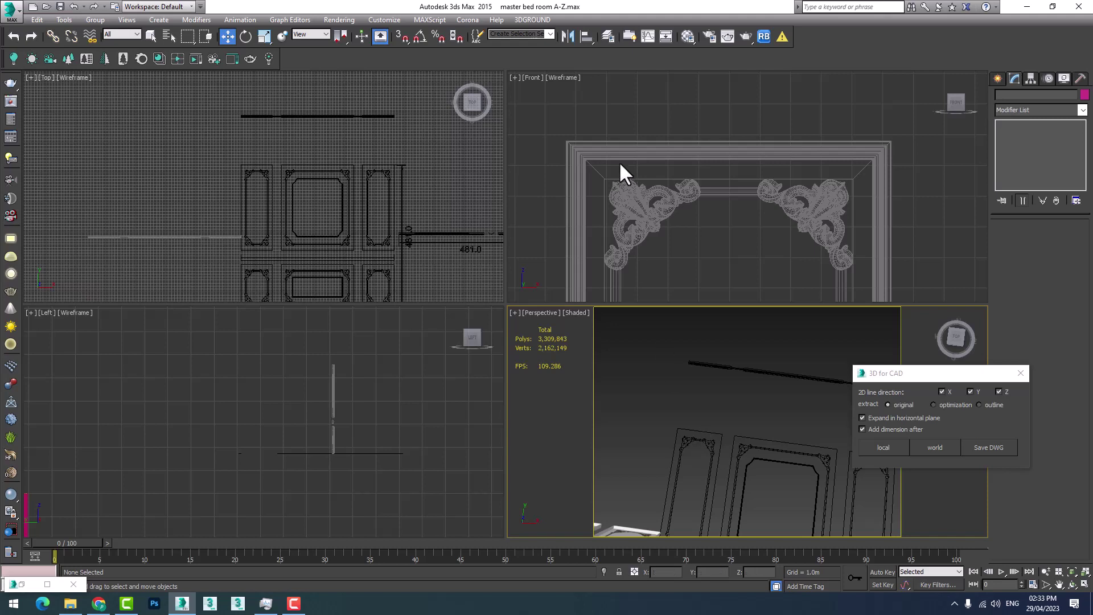
scroll(646, 178, "up", 1)
scroll(647, 182, "up", 1)
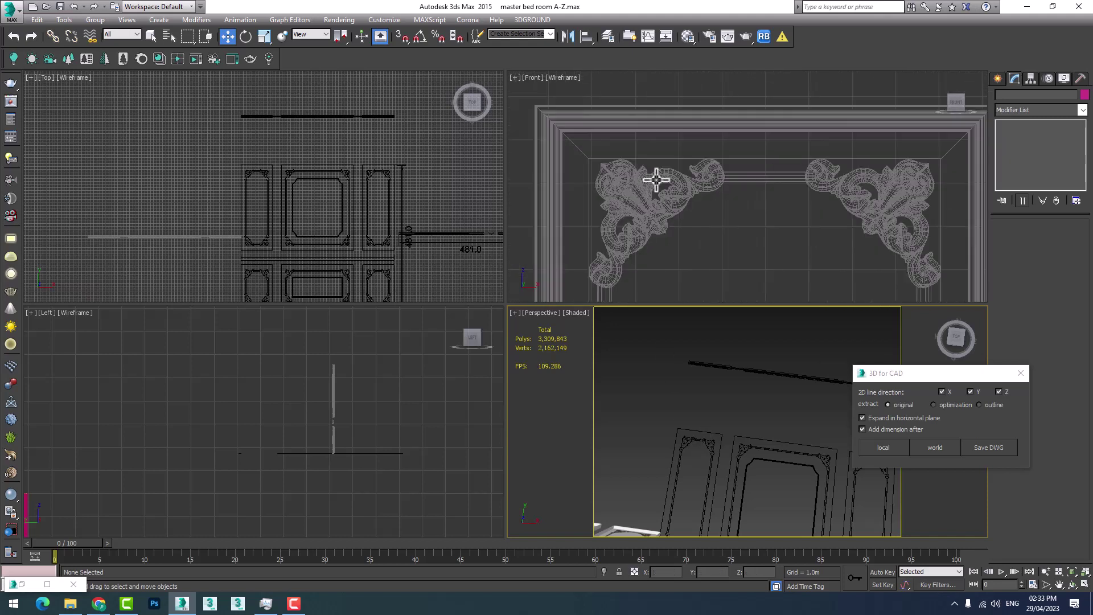
scroll(654, 176, "down", 2)
scroll(672, 200, "up", 1)
scroll(672, 200, "up", 1)
scroll(672, 200, "down", 2)
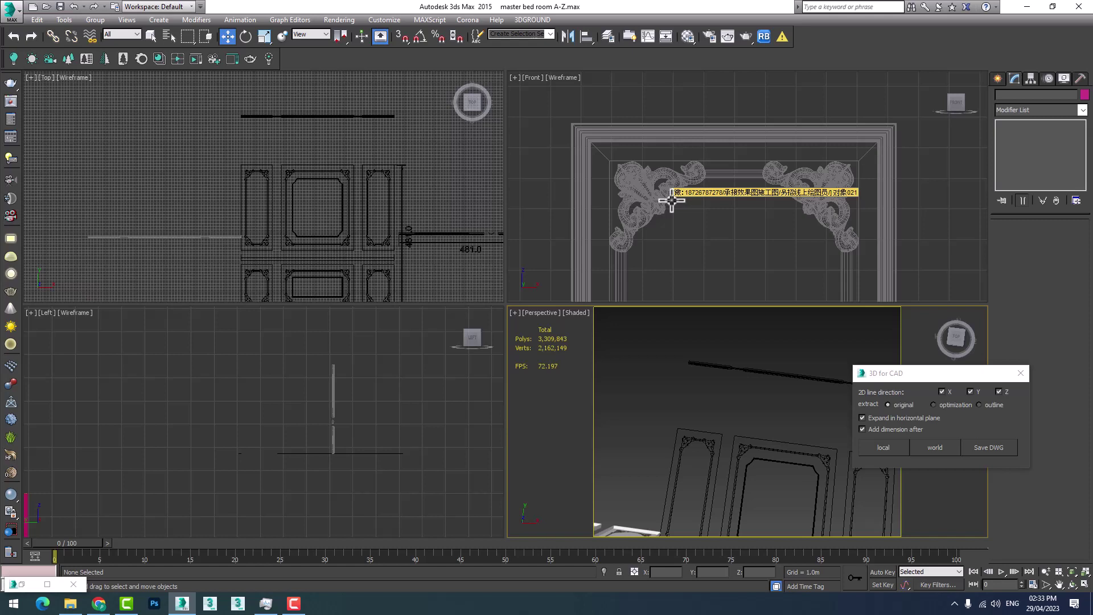
Step: Orbit the Perspective view over the panels to show the 512.7 dimension, framed right of centre
mouse_move(802, 352)
middle_mouse_down()
mouse_move(682, 408)
mouse_move(717, 395)
middle_mouse_up()
scroll(598, 454, "down", 5)
mouse_move(598, 454)
middle_mouse_down()
mouse_move(707, 452)
mouse_move(725, 469)
mouse_move(846, 447)
middle_mouse_up()
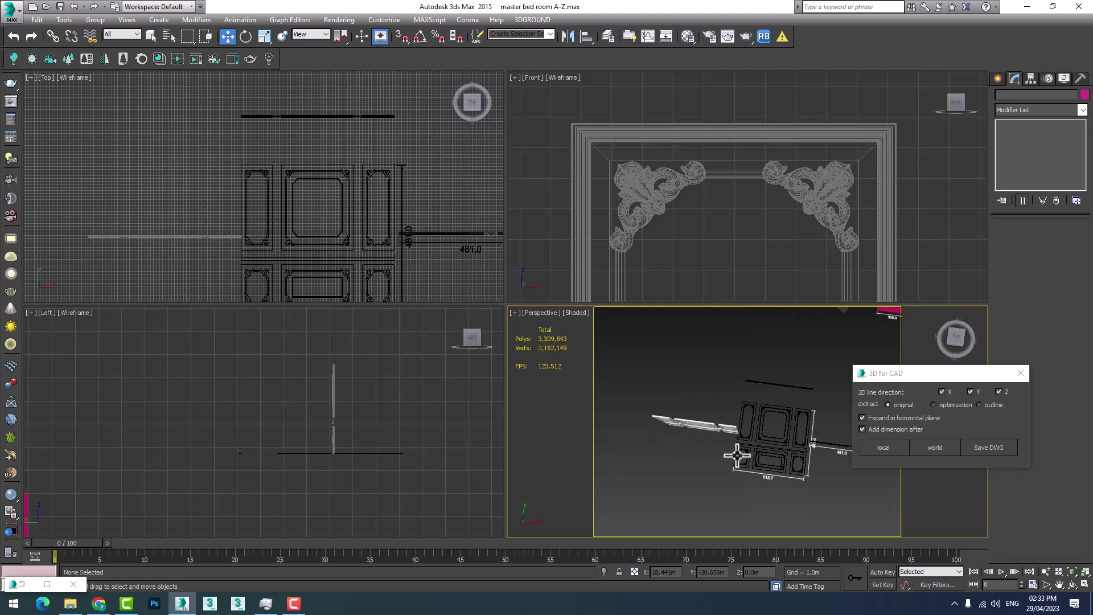
middle_click_drag(737, 456, 1082, 424, "alt")
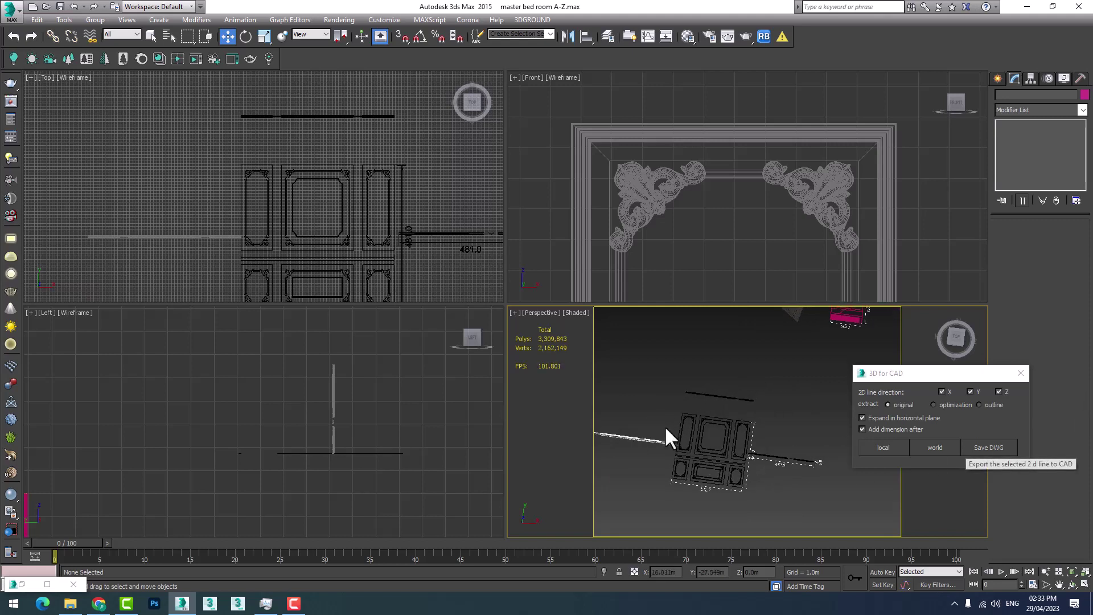
scroll(685, 435, "up", 5)
Step: Window-select all the wall-panel outlines together with their dimensions
left_click(706, 427)
scroll(740, 430, "down", 5)
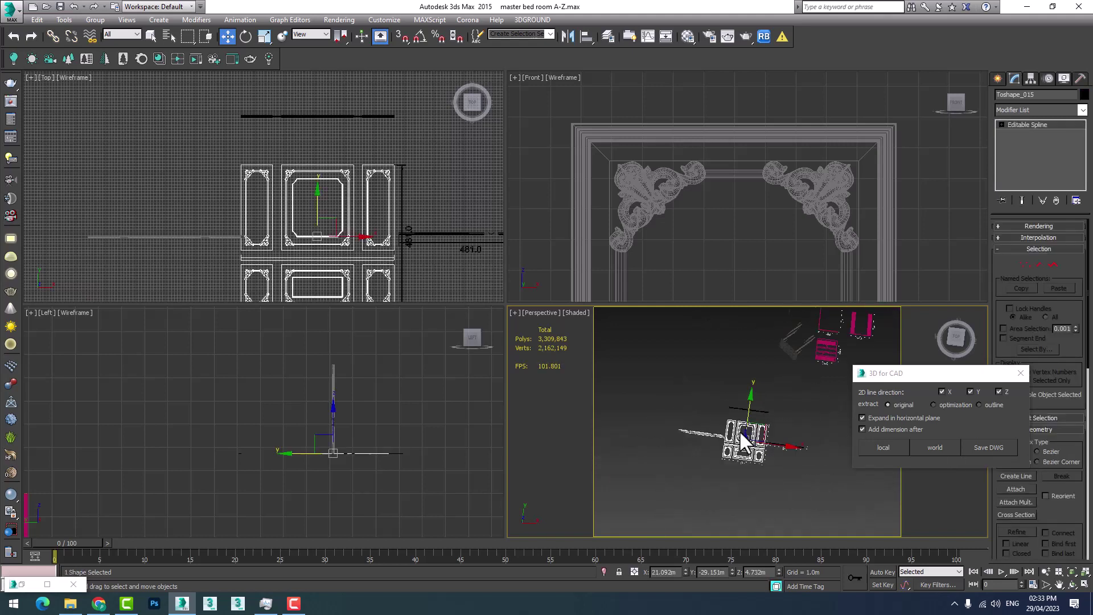
scroll(739, 429, "up", 3)
middle_click_drag(765, 425, 739, 387)
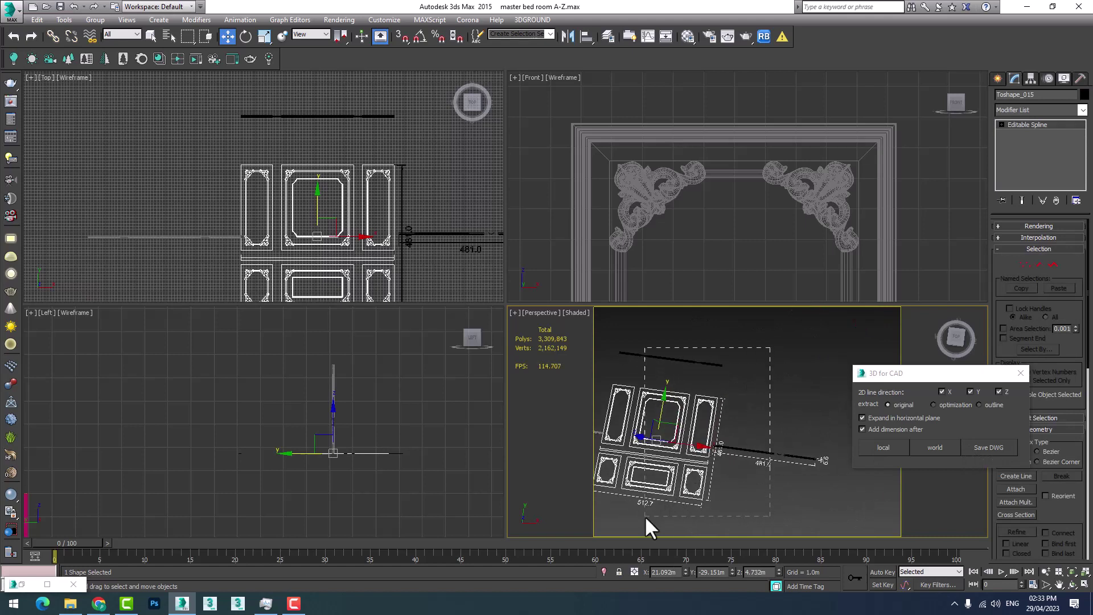
left_click_drag(770, 348, 644, 515)
mouse_move(689, 456)
middle_mouse_down()
mouse_move(700, 474)
mouse_move(716, 463)
middle_mouse_up()
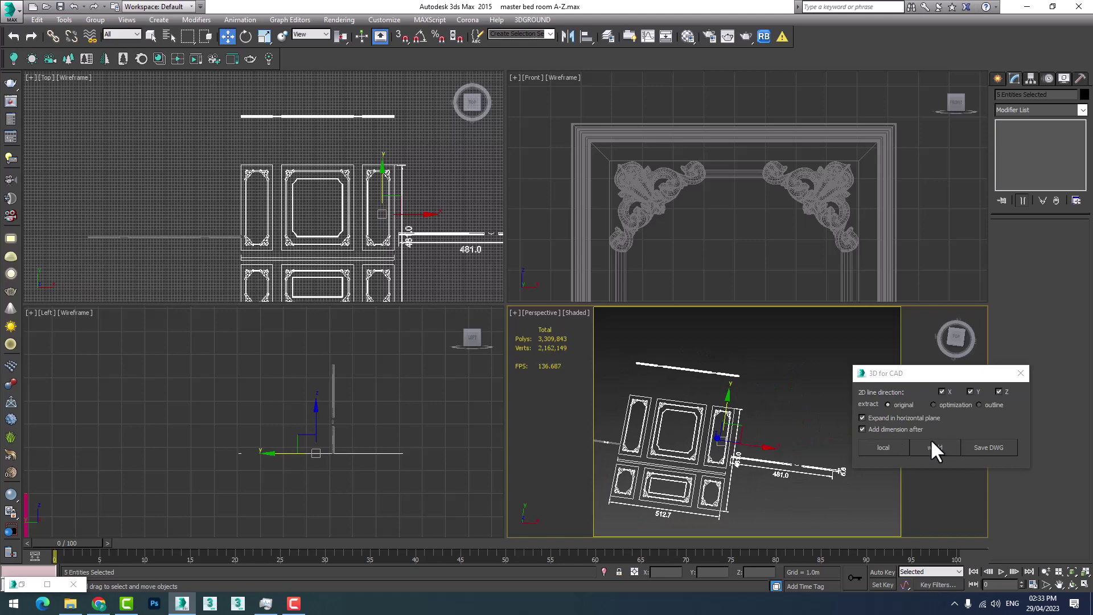
Step: Save the selection with 3D for CAD as DWG '1' on the Desktop, Selected Objects only
left_click(974, 448)
left_click(30, 112)
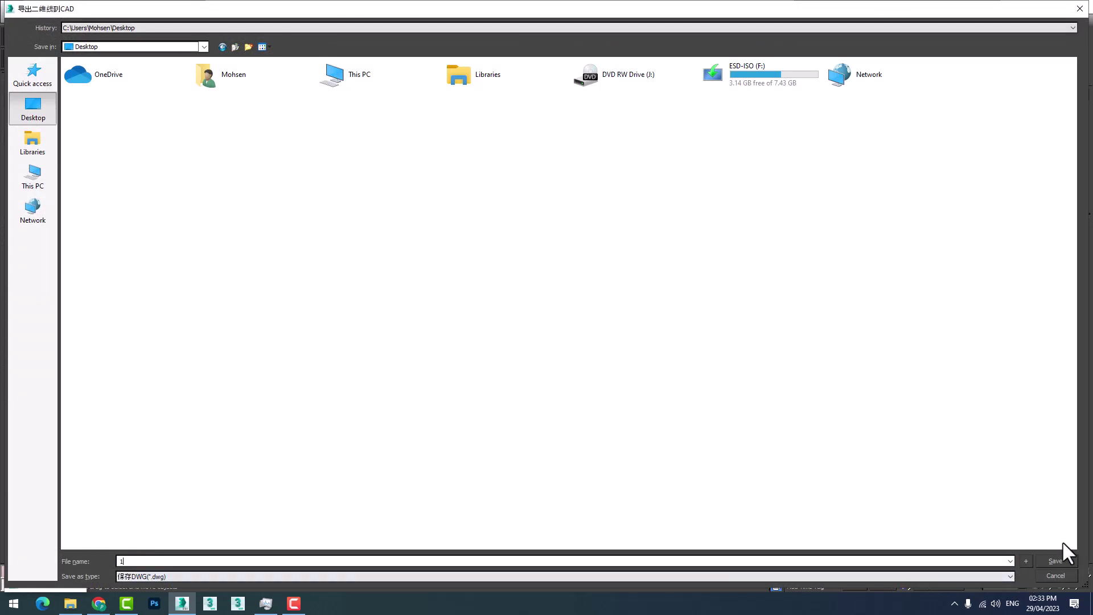
left_click(1058, 563)
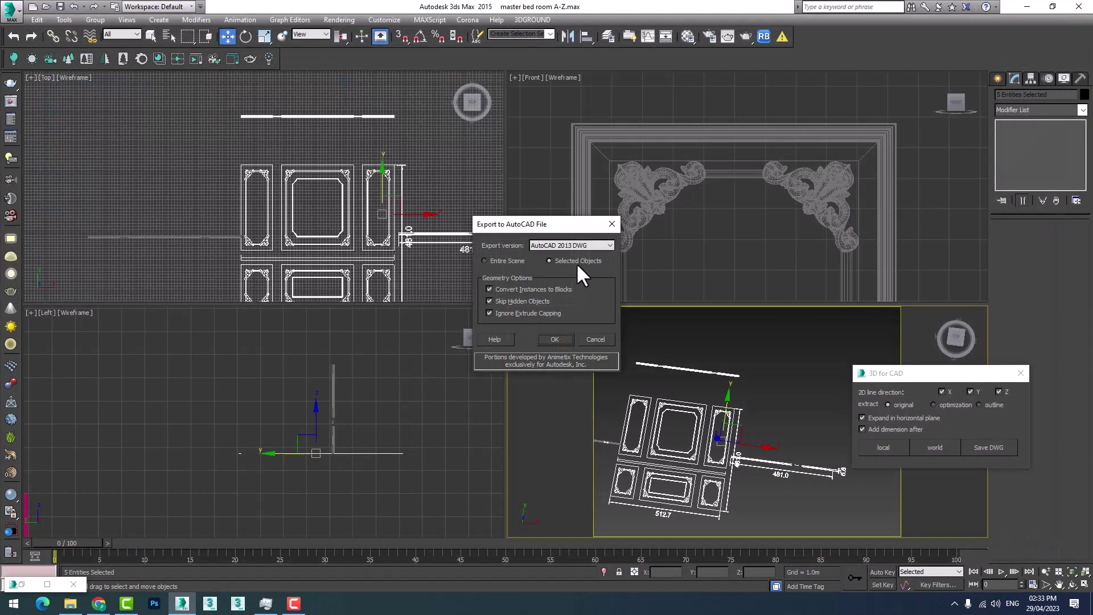
left_click(555, 337)
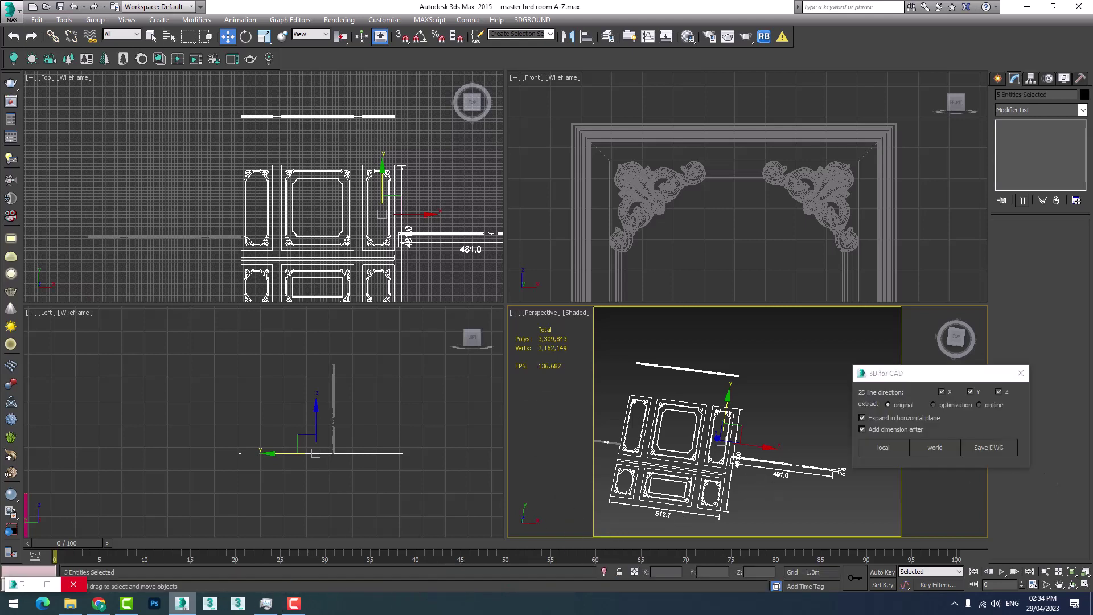
Step: Open 1.dwg from the Desktop folder in File Explorer so it loads in AutoCAD 2014
left_click(70, 604)
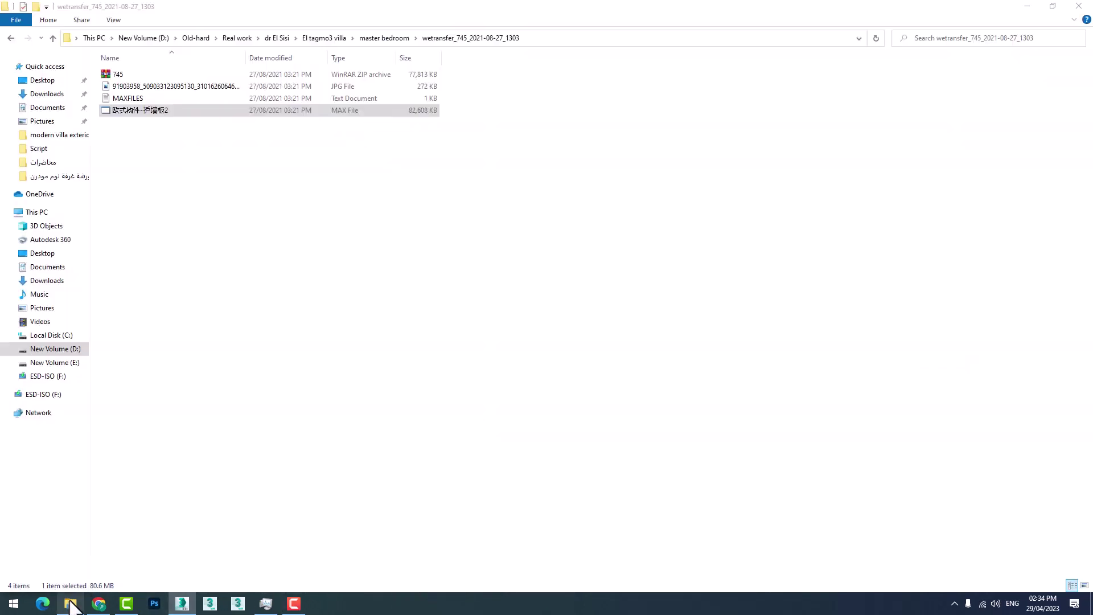
left_click(52, 79)
left_click(116, 100)
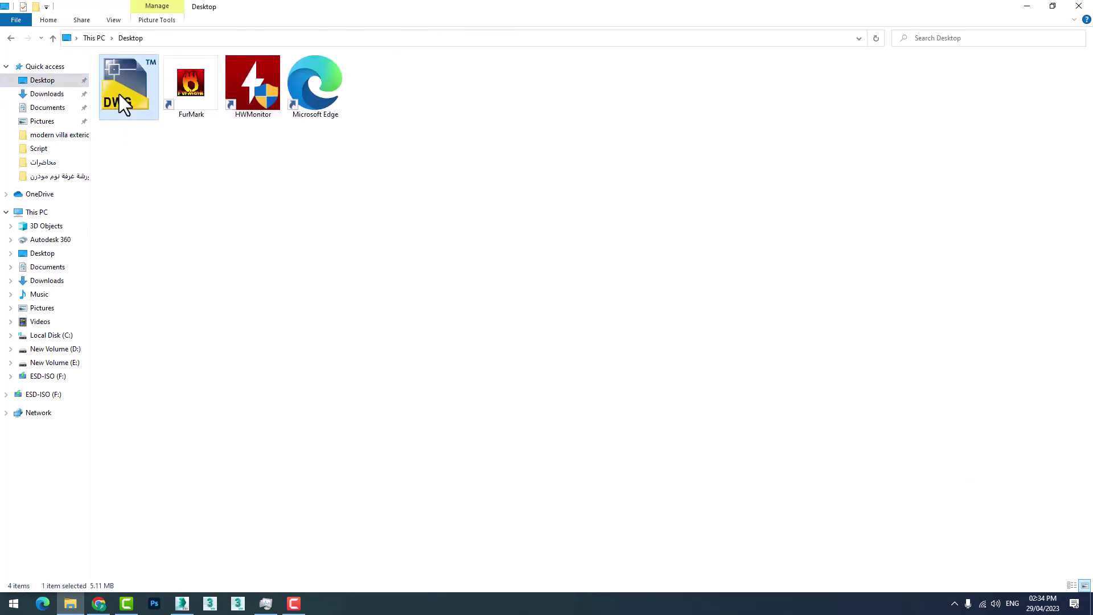
double_click(118, 94)
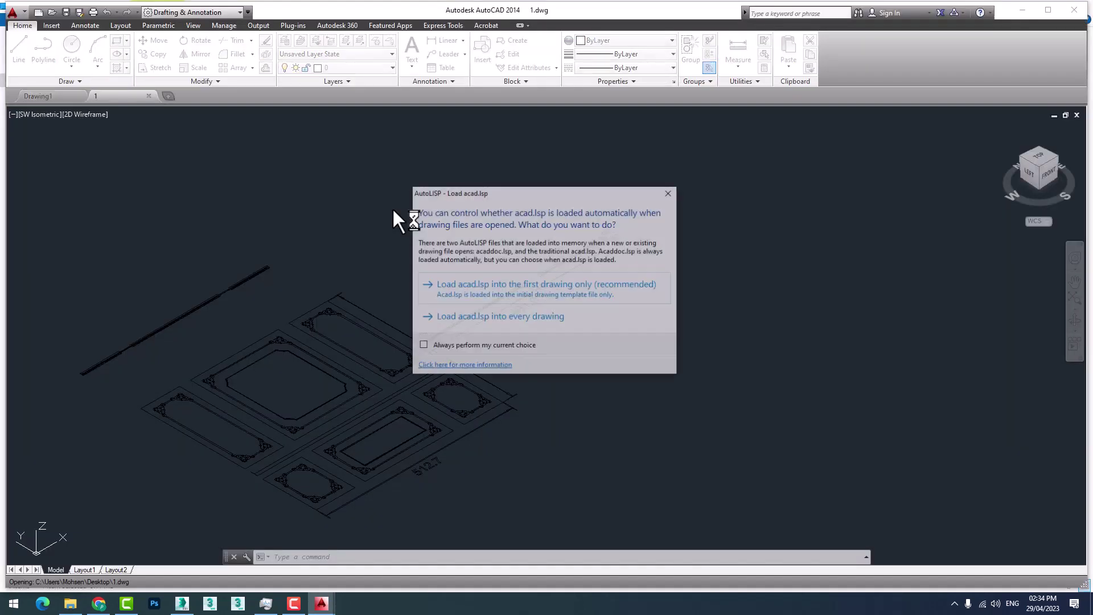
Step: Load acad.lsp into the first drawing only, cancel any command, and pan onto the panels
left_click(504, 292)
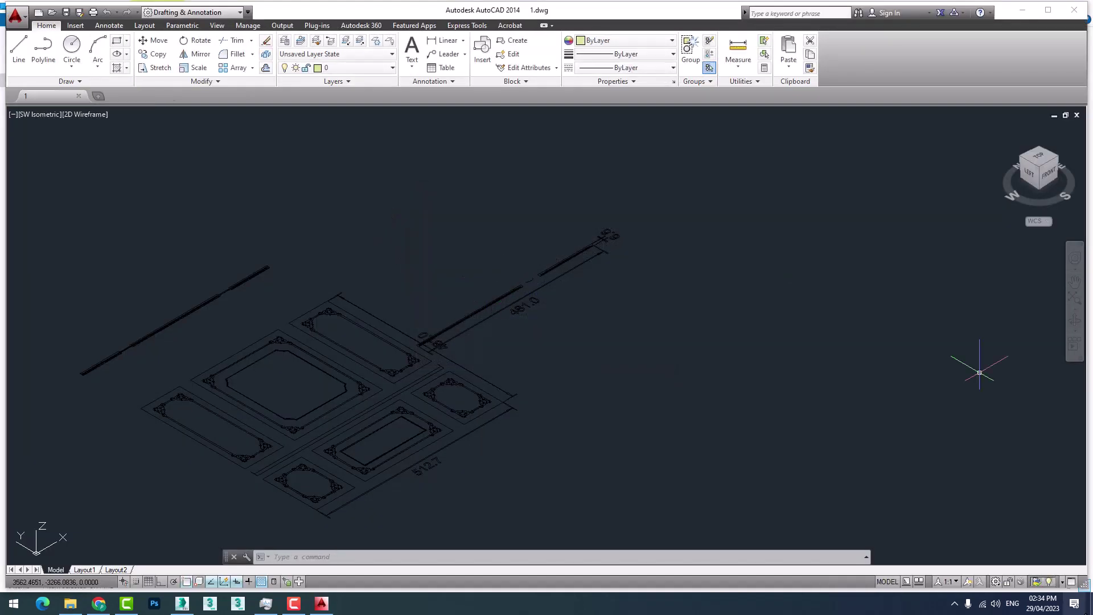
key("Escape")
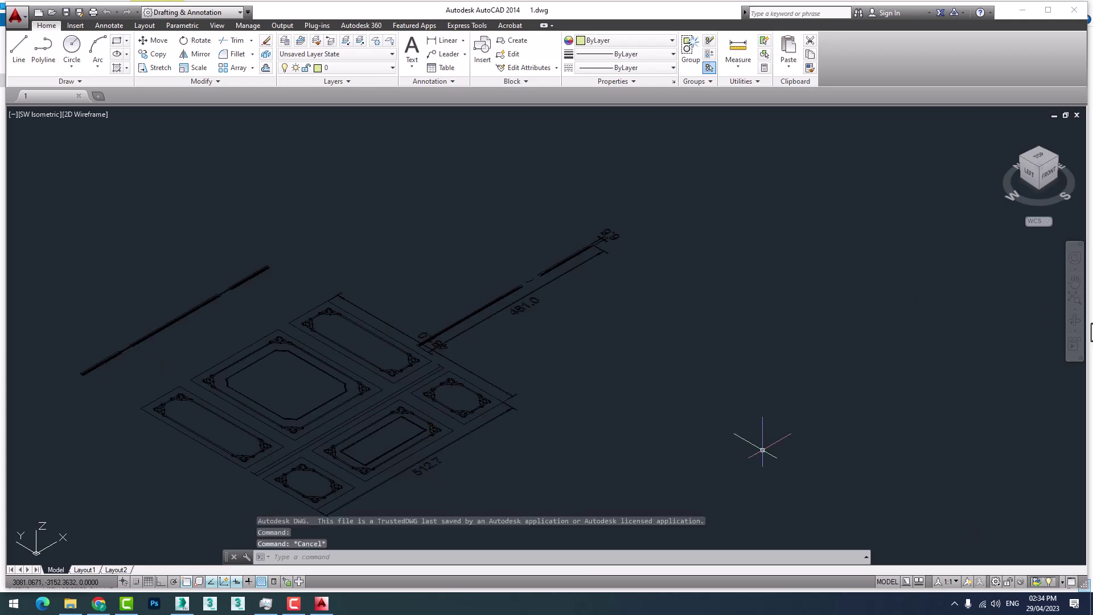
scroll(566, 261, "up", 1)
scroll(403, 267, "up", 4)
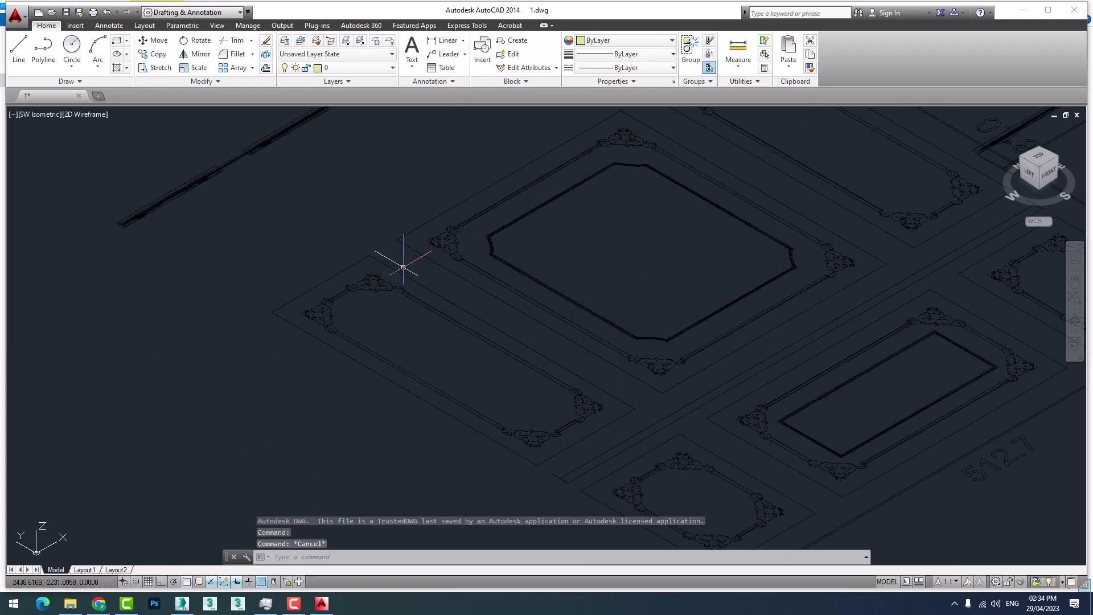
scroll(403, 267, "down", 2)
scroll(354, 312, "up", 2)
scroll(349, 347, "down", 5)
middle_click_drag(366, 262, 387, 376)
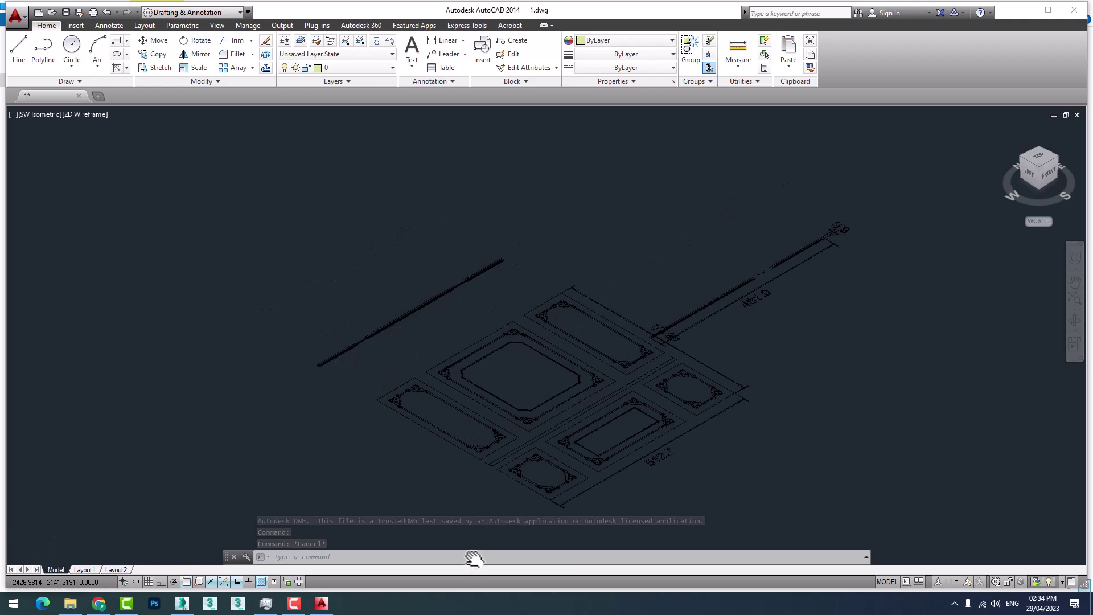
Step: Zoom and slightly orbit the isometric view around the wall-panel outlines
scroll(463, 439, "up", 1)
scroll(312, 277, "up", 3)
scroll(313, 276, "down", 1)
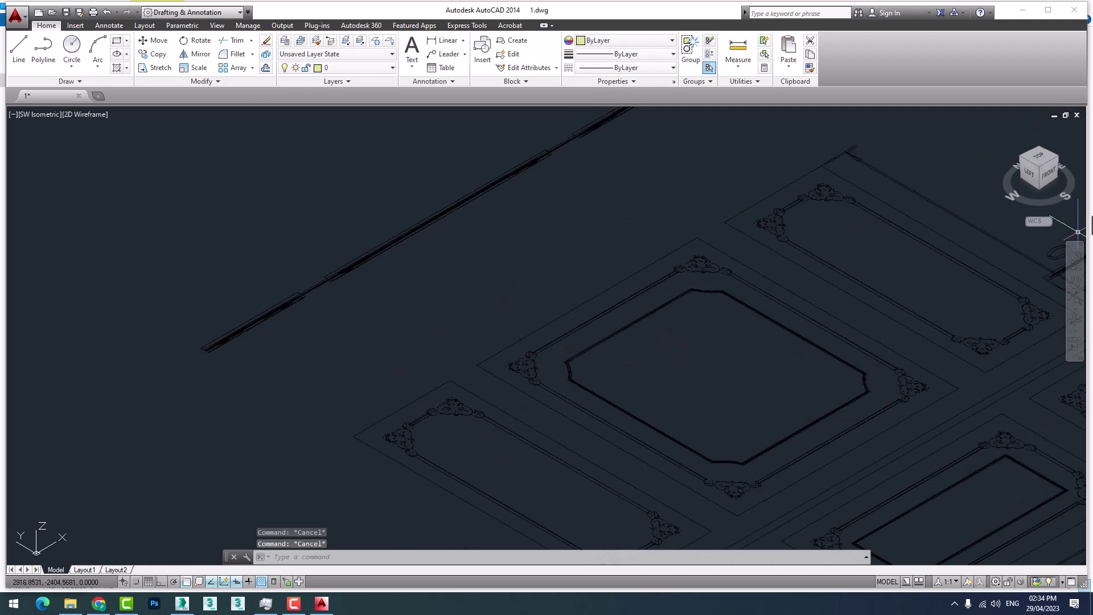
middle_click_drag(681, 285, 624, 337, "shift")
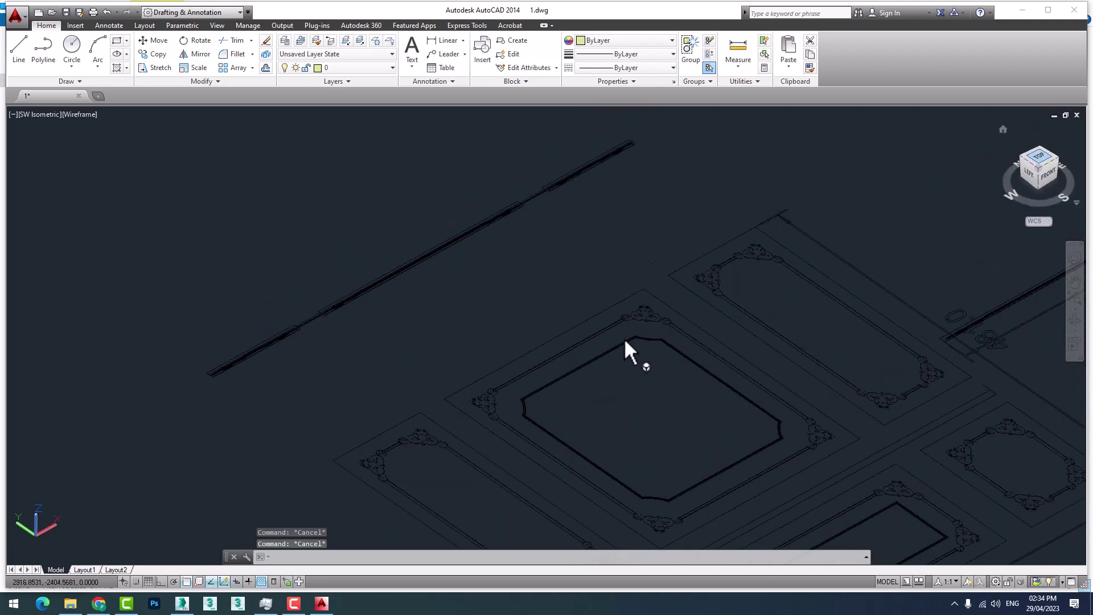
scroll(486, 324, "up", 5)
middle_click_drag(456, 318, 531, 378)
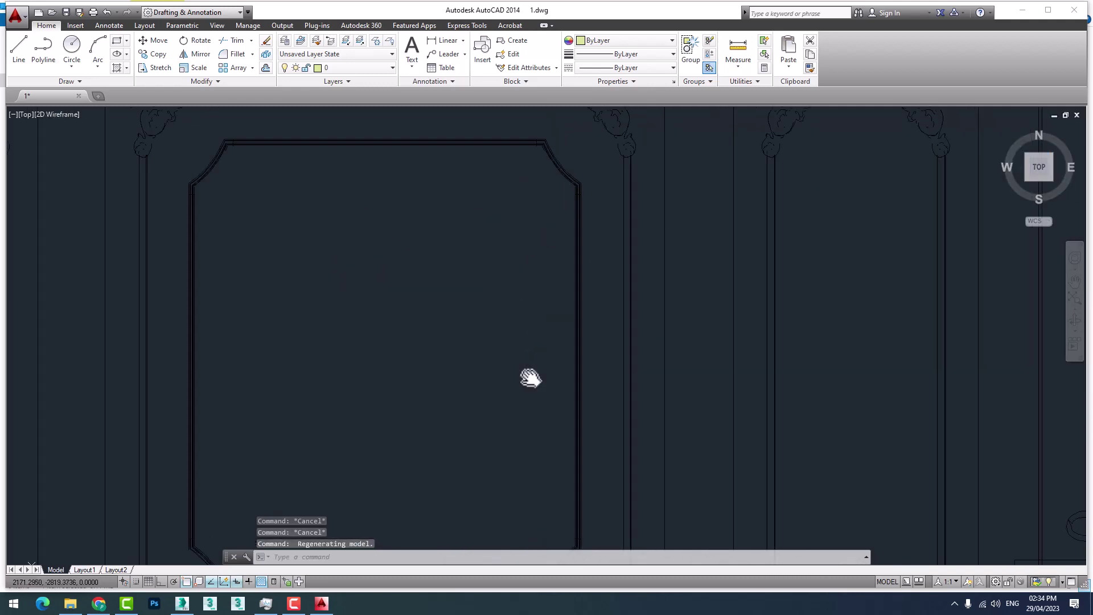
scroll(540, 398, "down", 5)
scroll(602, 325, "up", 4)
scroll(597, 369, "down", 1)
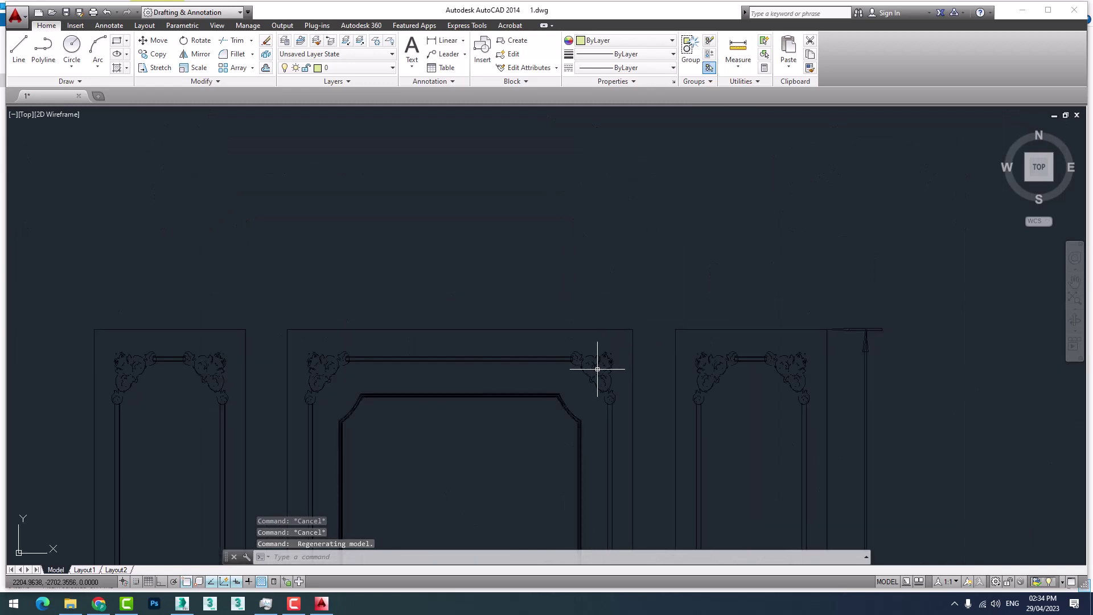
scroll(598, 365, "up", 3)
scroll(598, 370, "down", 3)
scroll(627, 366, "up", 1)
scroll(690, 300, "down", 1)
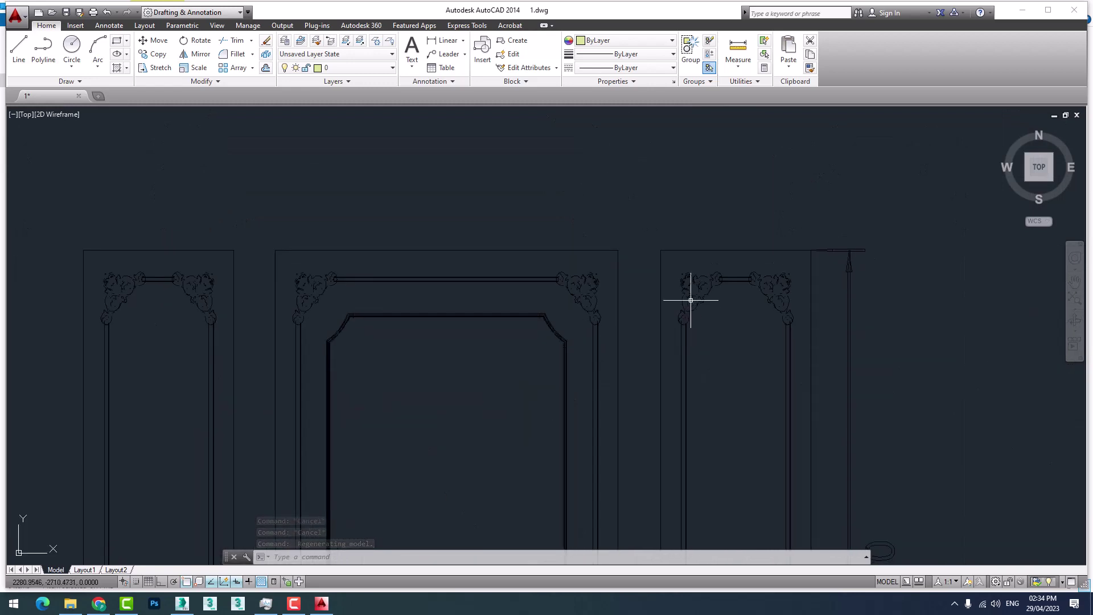
scroll(691, 300, "down", 4)
middle_click_drag(666, 342, 521, 234)
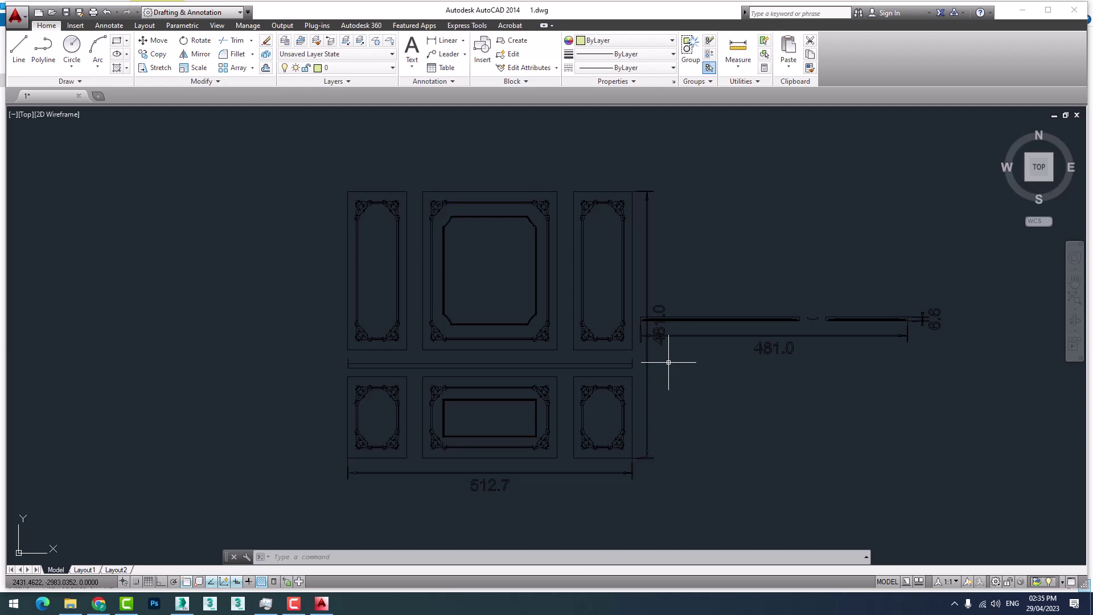
scroll(612, 253, "up", 5)
scroll(621, 235, "down", 5)
scroll(632, 228, "up", 5)
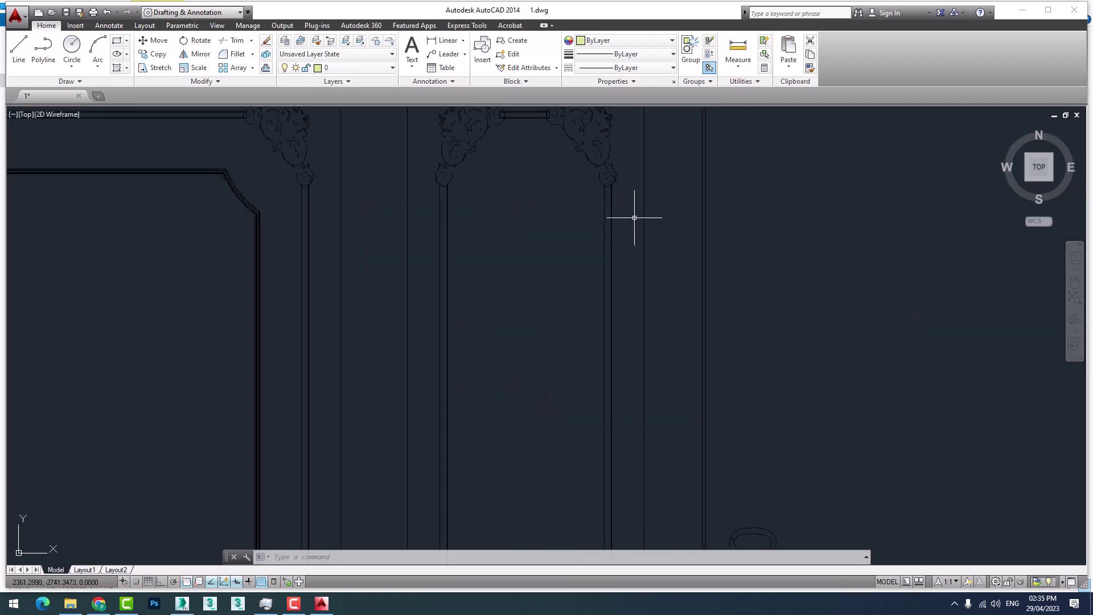
scroll(583, 317, "down", 1)
scroll(515, 220, "down", 2)
scroll(569, 257, "down", 2)
scroll(754, 350, "down", 2)
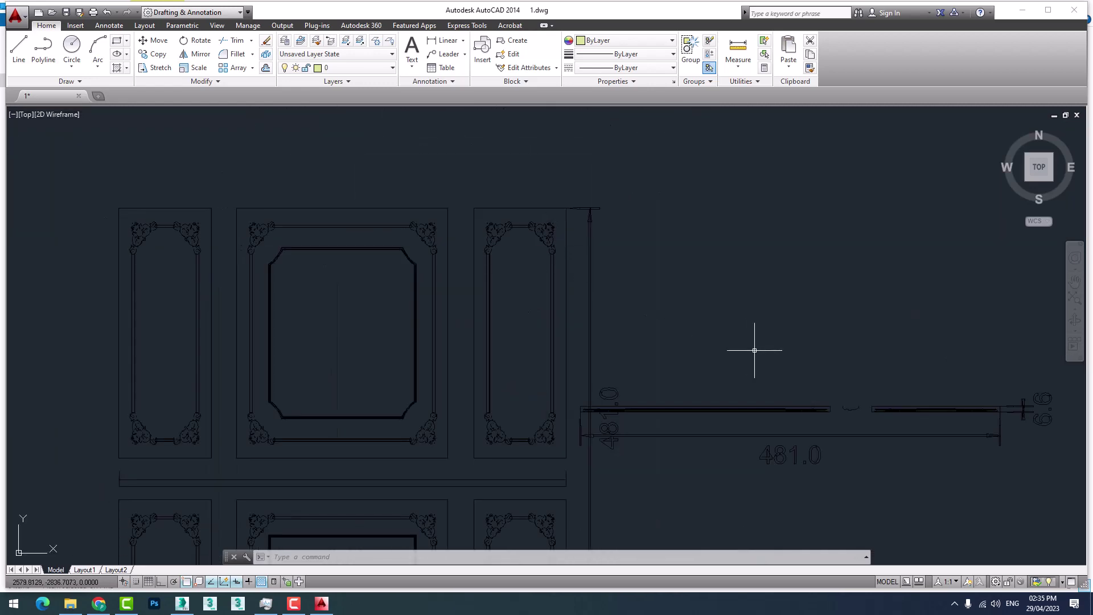
scroll(729, 330, "down", 1)
scroll(684, 330, "down", 1)
scroll(718, 339, "up", 4)
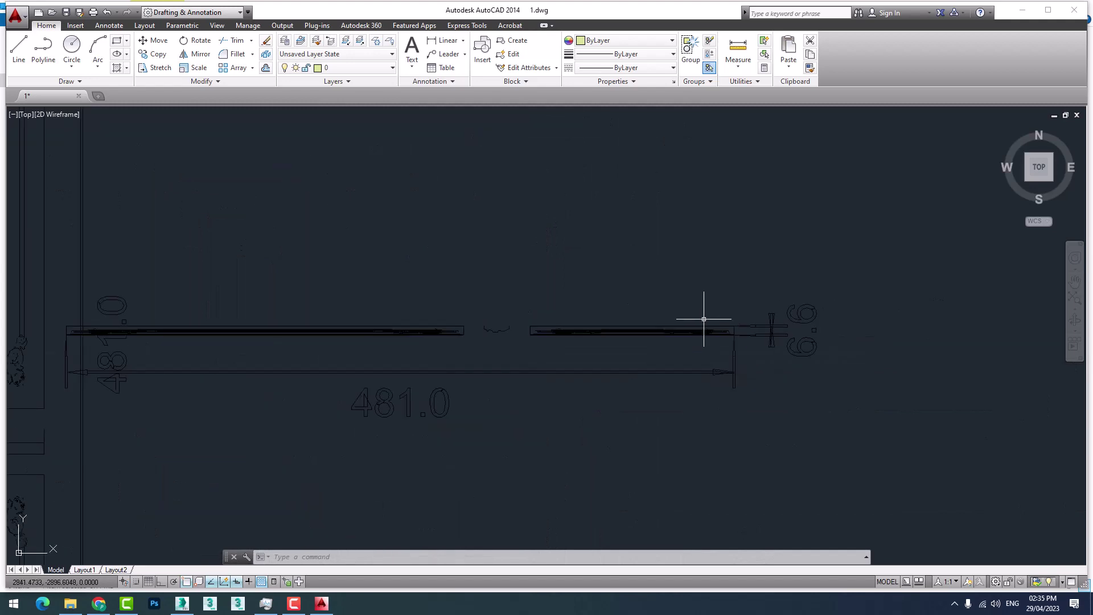
scroll(704, 319, "down", 4)
scroll(527, 303, "up", 1)
scroll(463, 496, "up", 3)
middle_click_drag(463, 495, 483, 462)
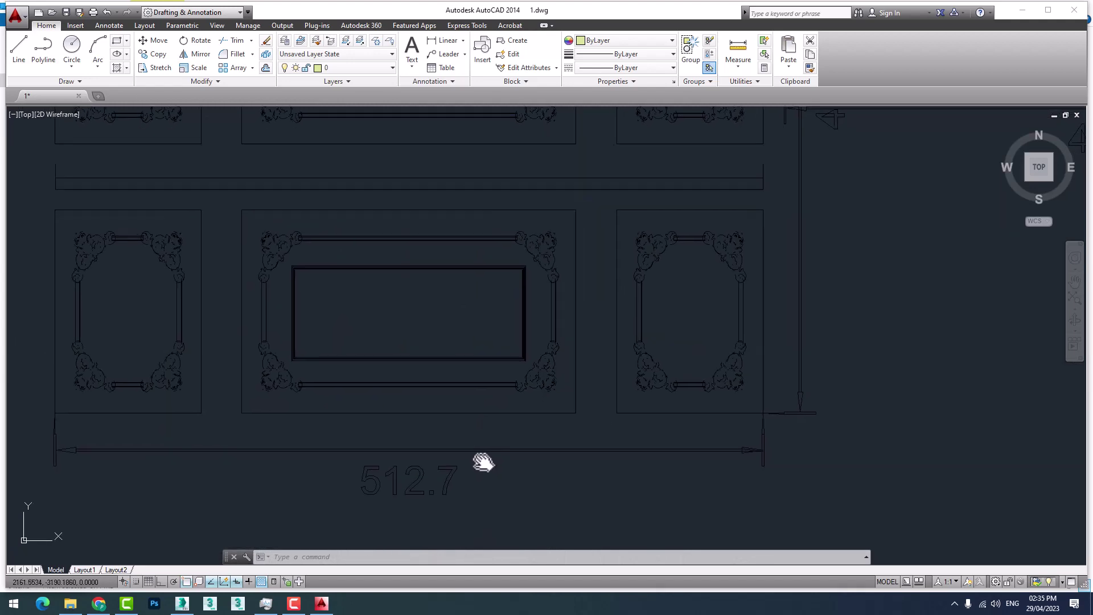
scroll(182, 477, "up", 2)
scroll(146, 439, "down", 3)
middle_click_drag(146, 439, 257, 427)
scroll(256, 427, "down", 1)
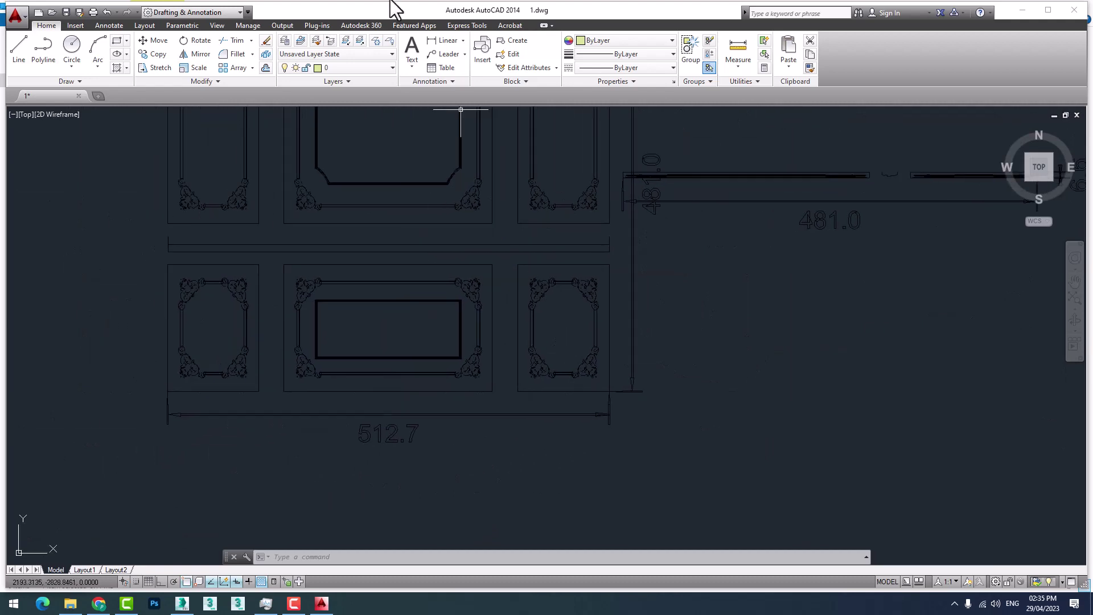
left_click(444, 41)
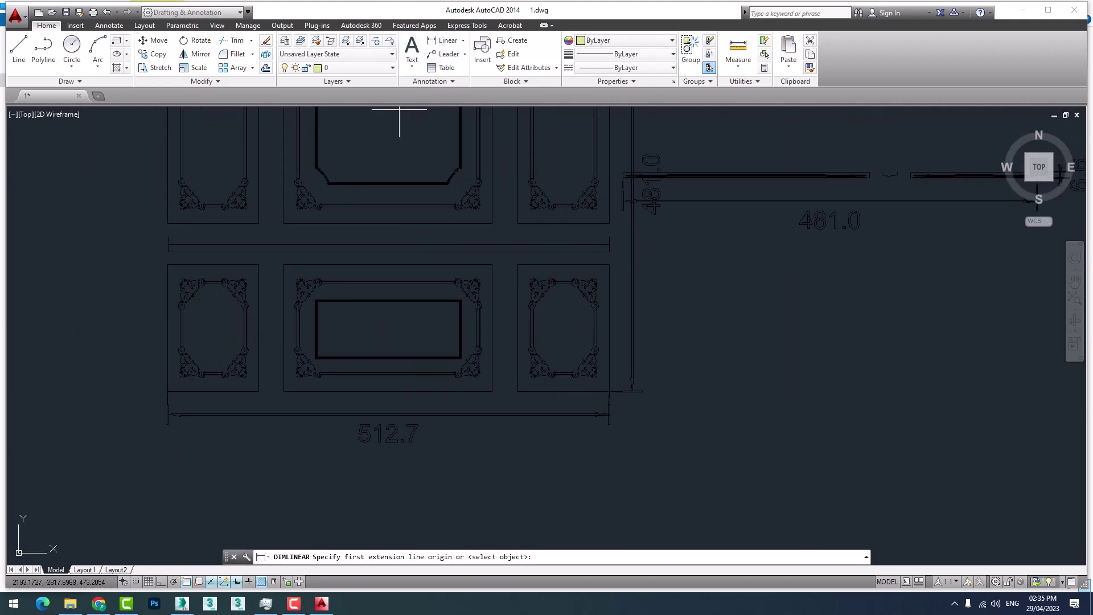
left_click(446, 40)
scroll(159, 440, "up", 3)
scroll(187, 379, "up", 2)
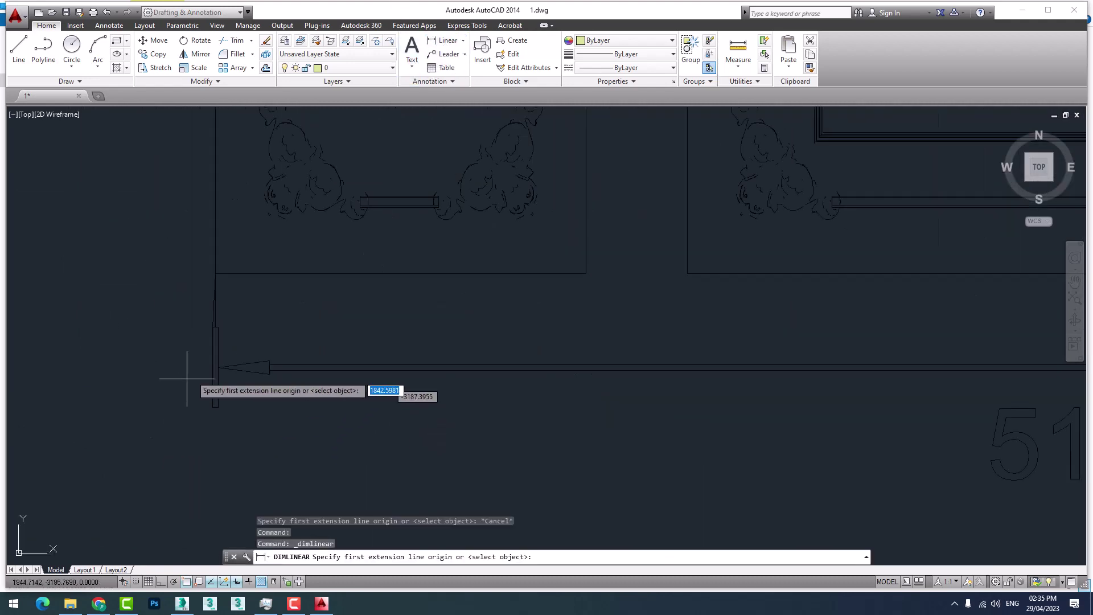
left_click(216, 274)
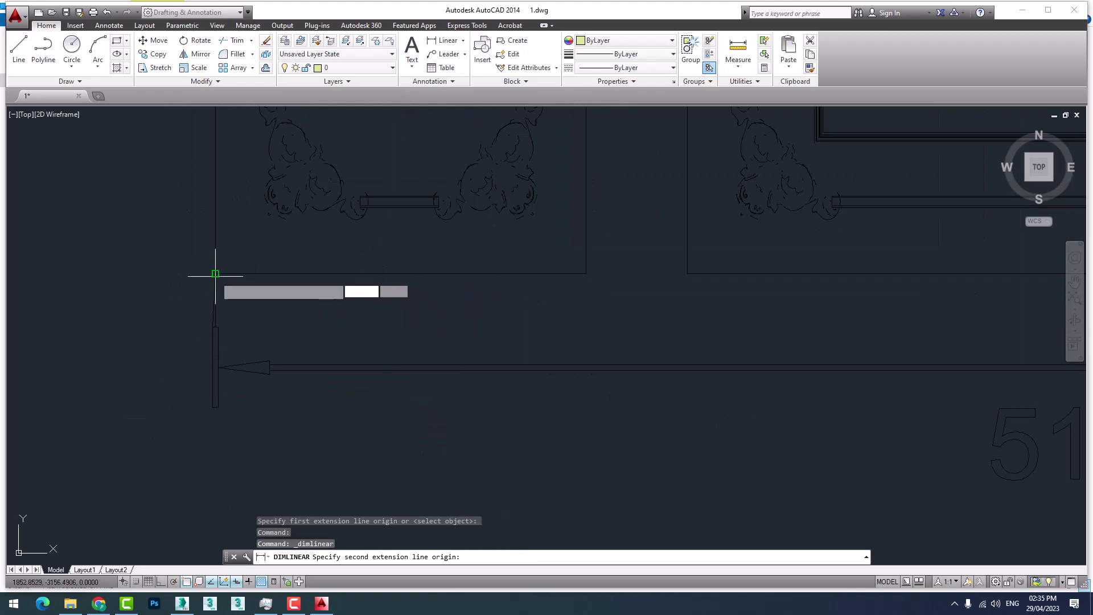
scroll(215, 281, "down", 3)
scroll(655, 285, "up", 3)
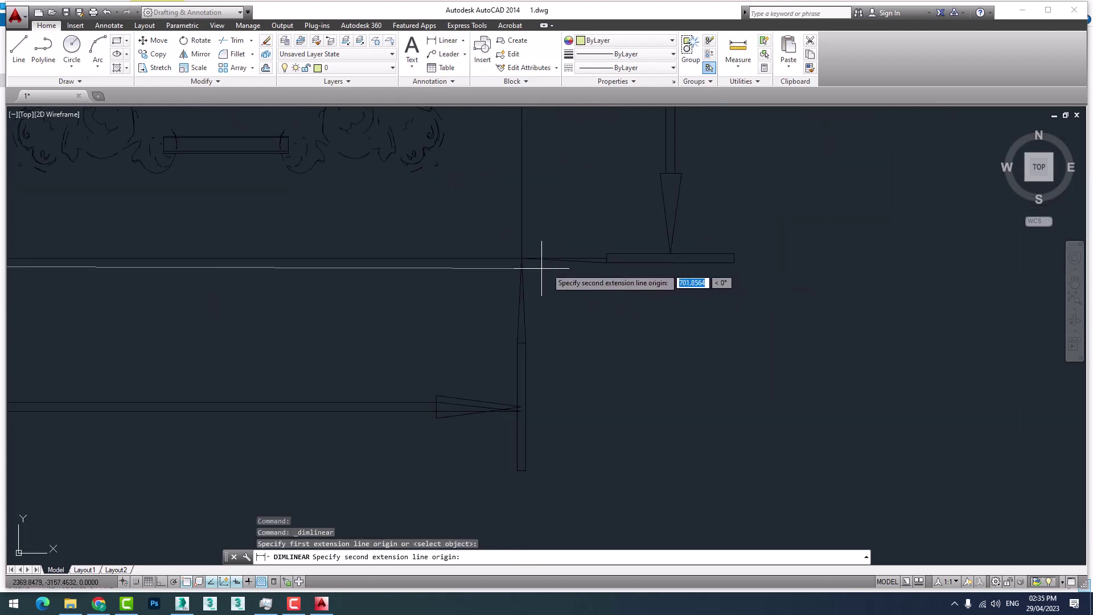
left_click(521, 253)
scroll(612, 357, "down", 2)
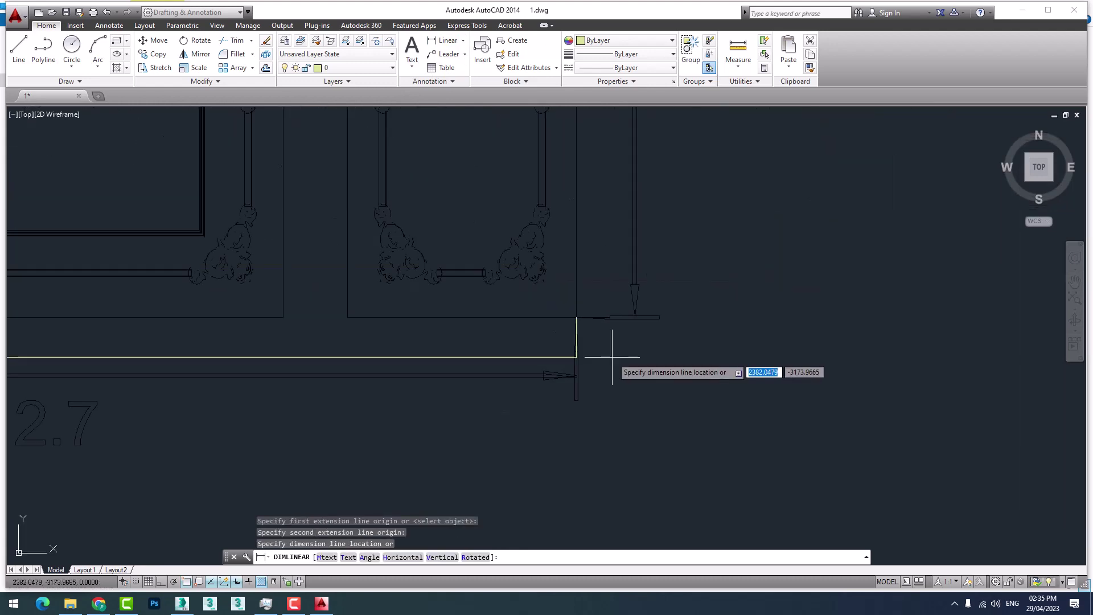
scroll(612, 357, "down", 3)
scroll(370, 416, "up", 4)
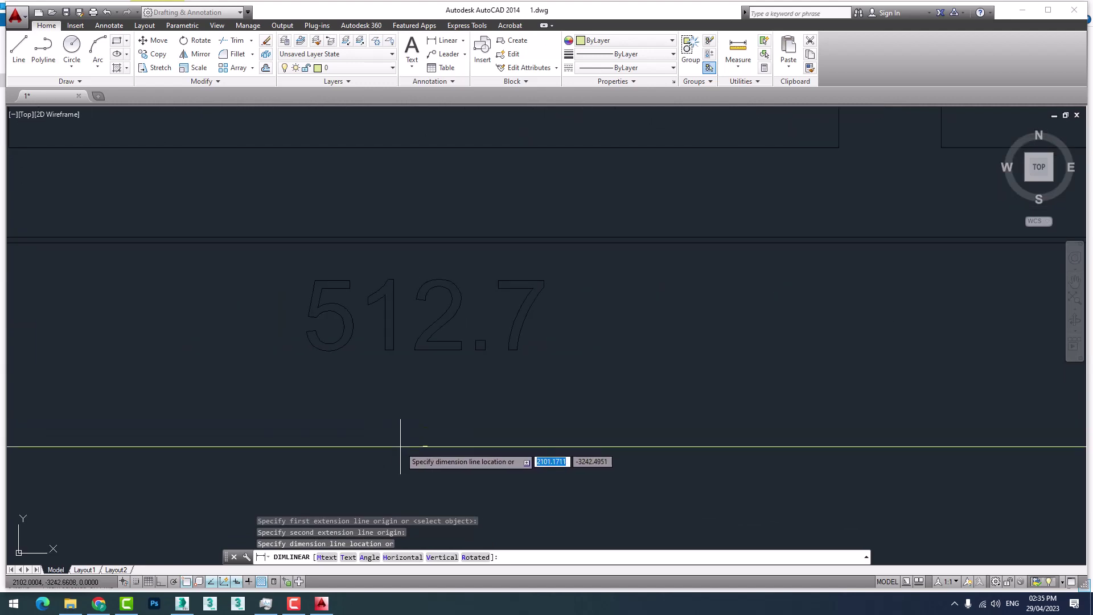
scroll(401, 447, "down", 3)
scroll(488, 469, "down", 3)
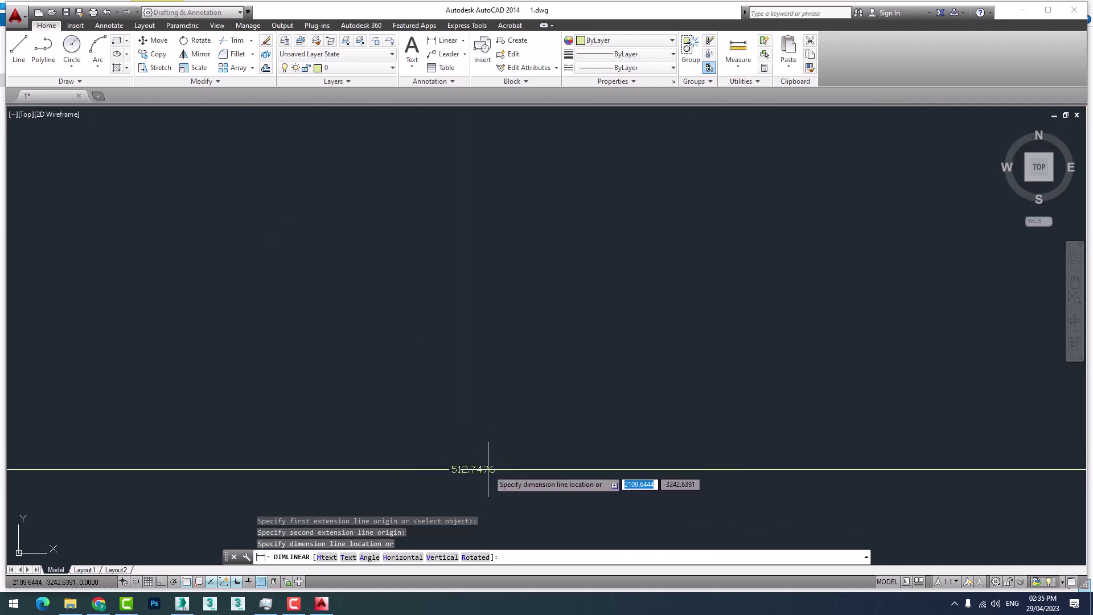
scroll(488, 466, "up", 4)
scroll(488, 453, "down", 1)
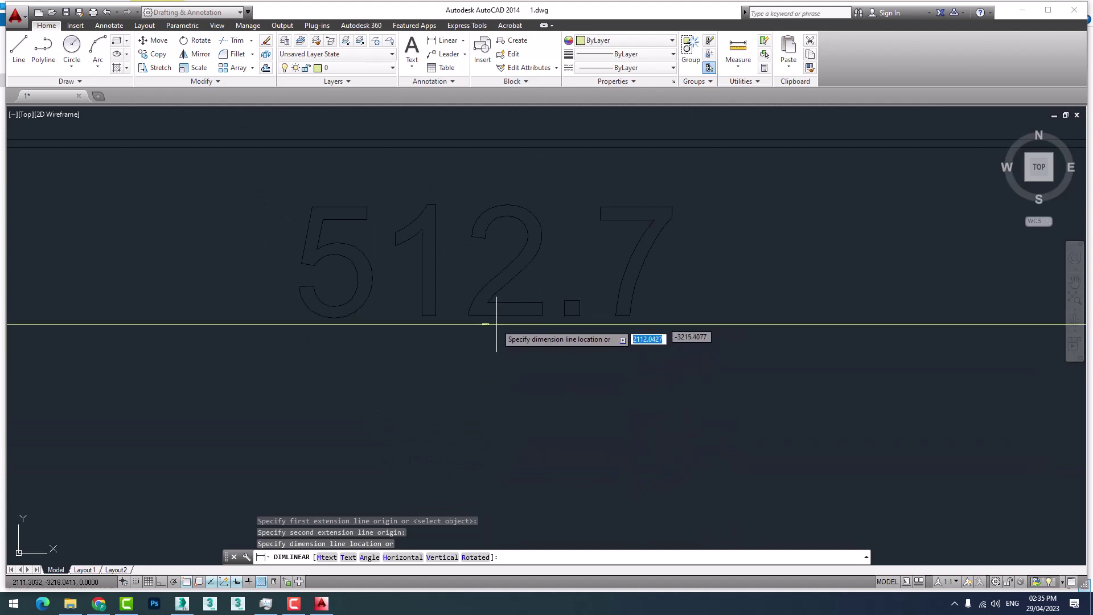
scroll(497, 324, "up", 5)
scroll(495, 331, "up", 1)
scroll(491, 357, "down", 4)
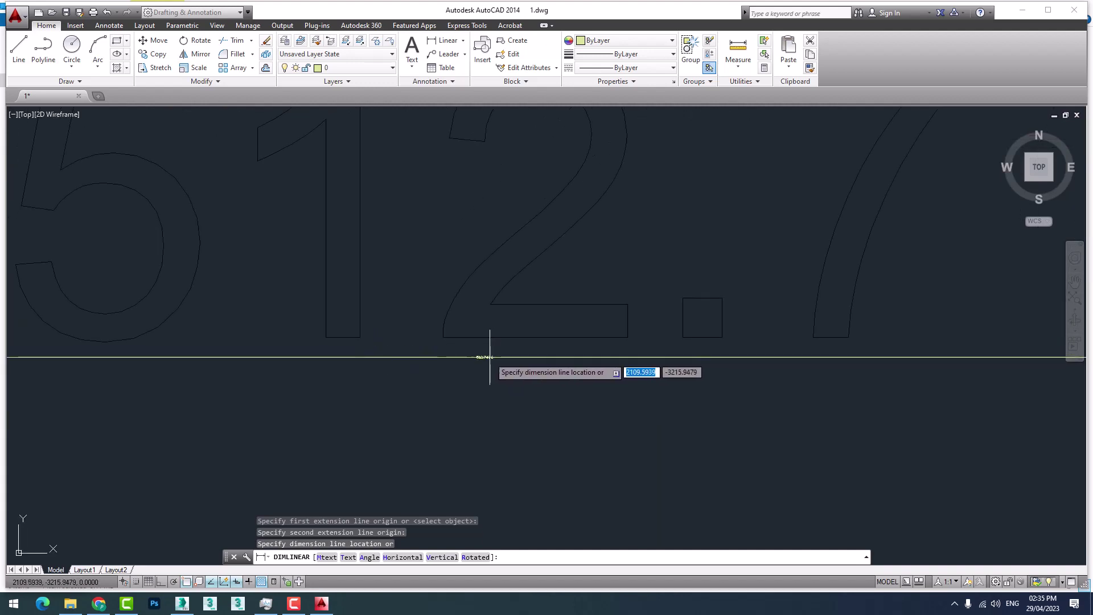
scroll(490, 357, "down", 2)
right_click(471, 391)
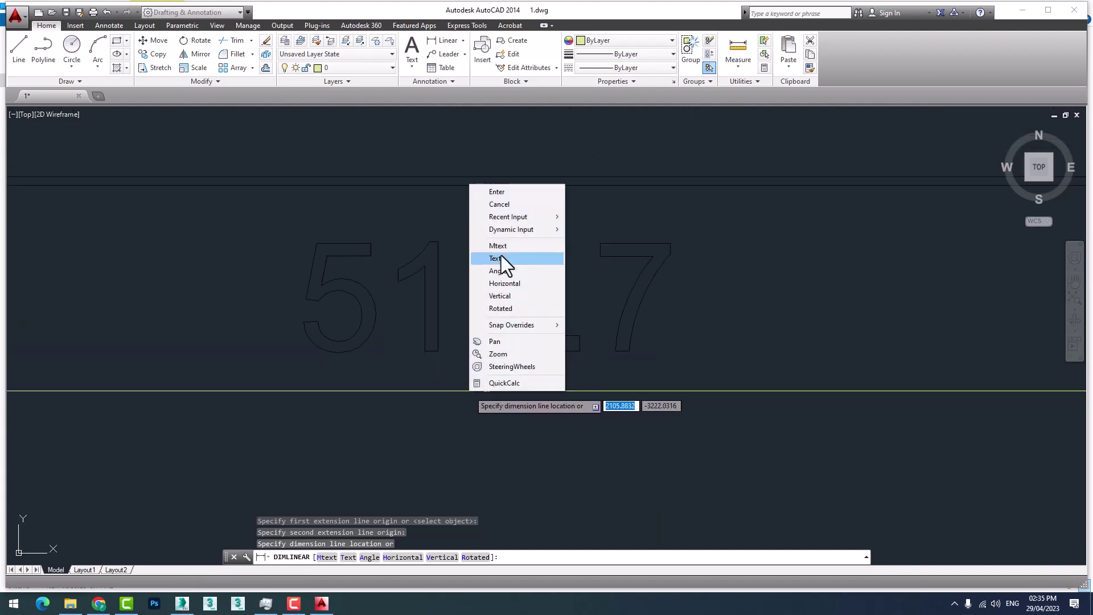
left_click(497, 204)
scroll(444, 324, "down", 5)
scroll(488, 243, "down", 2)
scroll(473, 245, "up", 3)
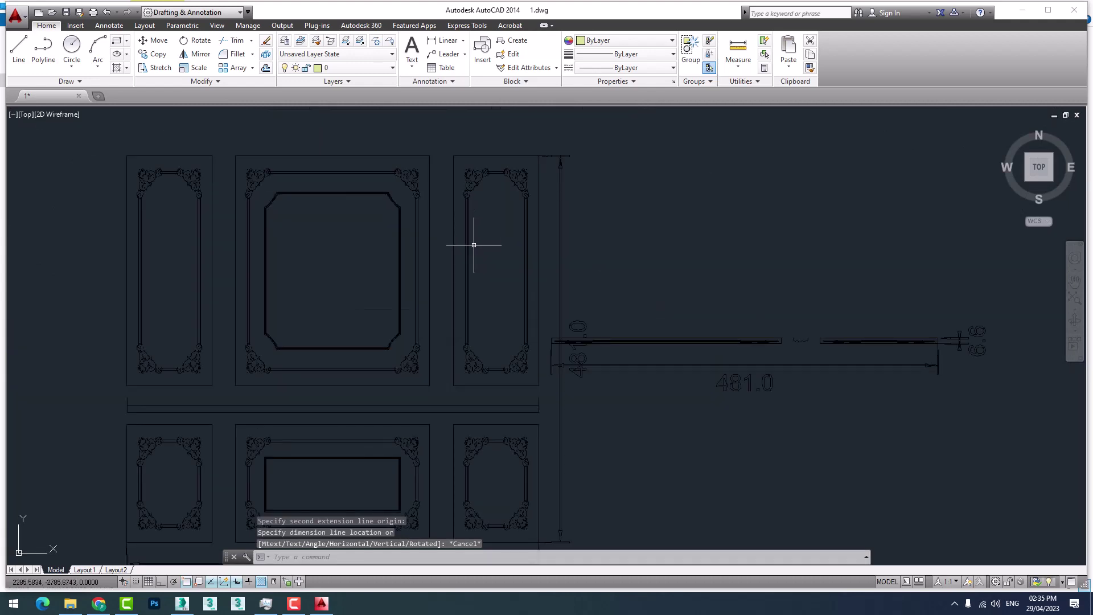
scroll(474, 245, "down", 4)
scroll(461, 391, "up", 4)
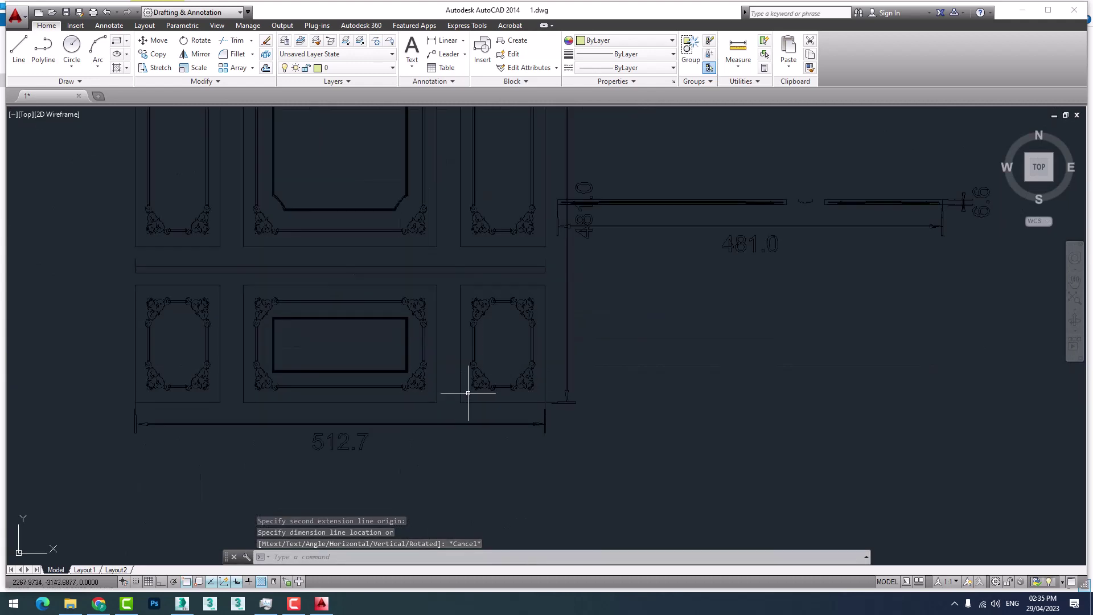
scroll(468, 393, "down", 5)
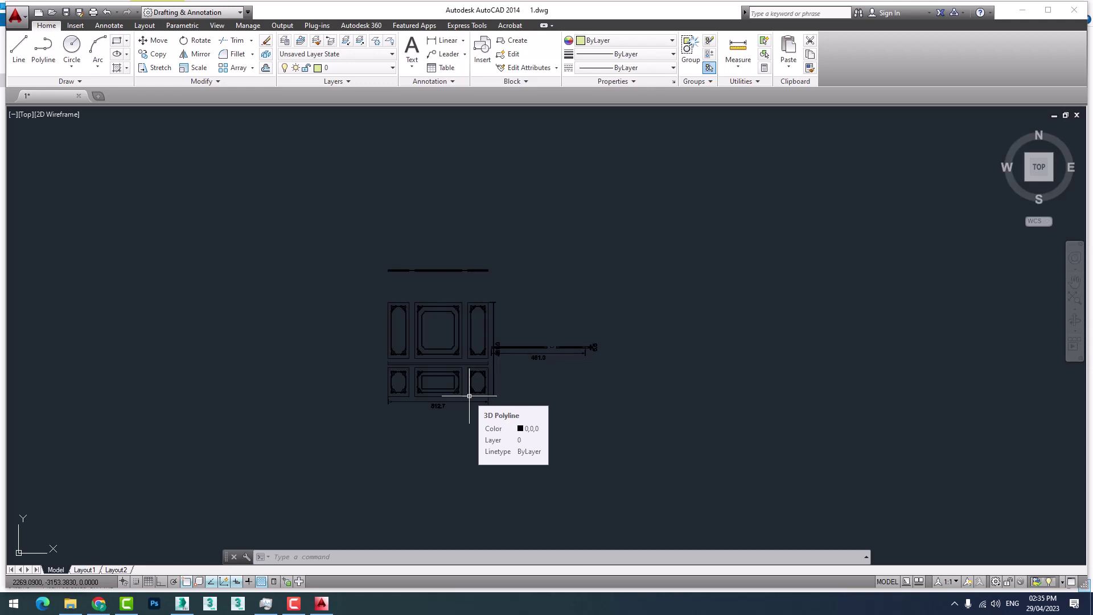
scroll(469, 396, "up", 4)
middle_click_drag(463, 366, 586, 329)
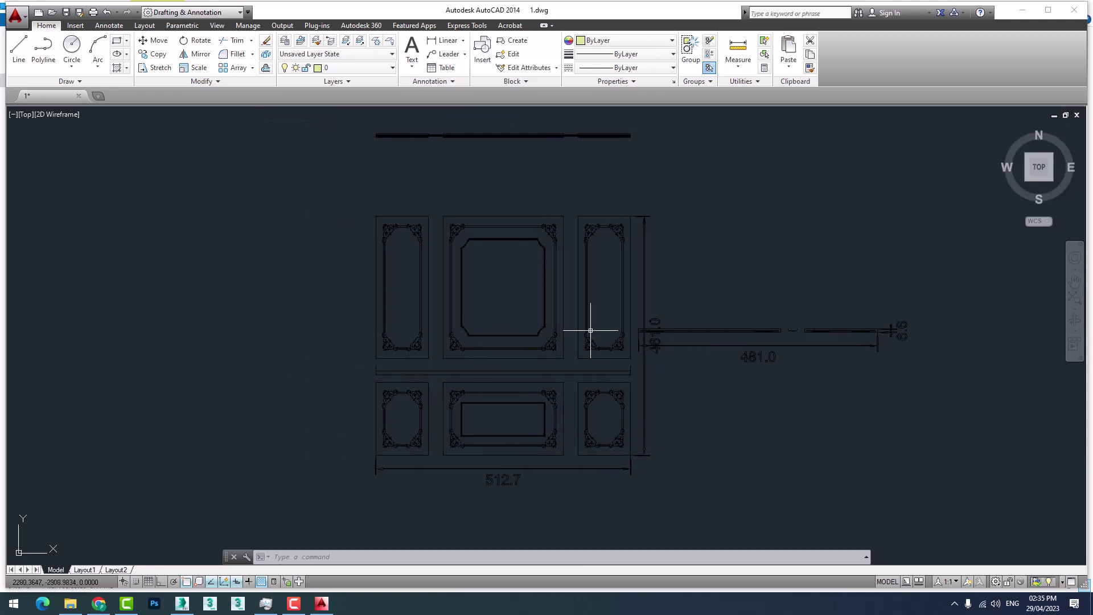